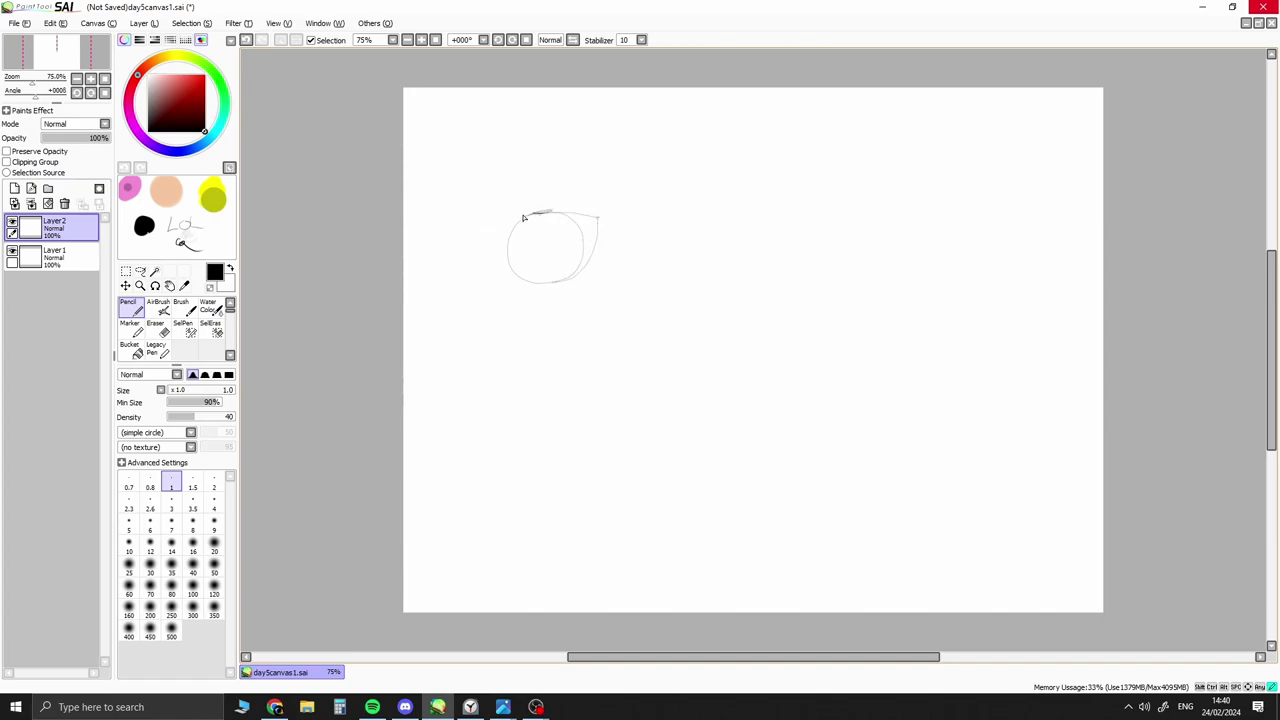
Sketch the first eye's rounded outline with a circular iris and a small dark pupil
{"action": "mouse_move", "coordinate": [531, 211]}
{"action": "left_mouse_down"}
{"action": "mouse_move", "coordinate": [487, 243]}
{"action": "mouse_move", "coordinate": [548, 284]}
{"action": "left_mouse_up"}
{"action": "key", "text": "ctrl+z"}
{"action": "left_click_drag", "start_coordinate": [508, 281], "coordinate": [542, 286]}
{"action": "mouse_move", "coordinate": [561, 217]}
{"action": "left_mouse_down"}
{"action": "mouse_move", "coordinate": [567, 280]}
{"action": "mouse_move", "coordinate": [563, 216]}
{"action": "mouse_move", "coordinate": [521, 283]}
{"action": "left_mouse_up"}
{"action": "key", "text": "ctrl+z"}
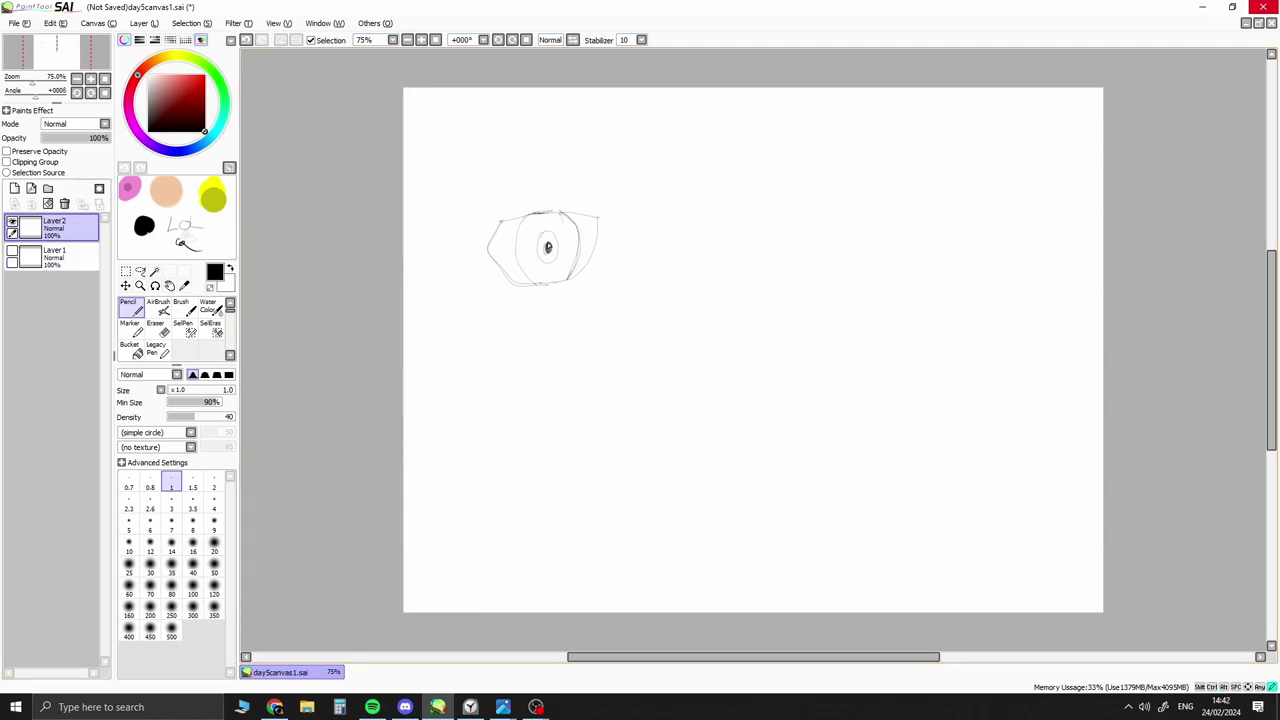
Redraw the first eye's outline as a six-sided shape around the iris on a new layer
{"action": "left_click_drag", "start_coordinate": [500, 217], "coordinate": [614, 214]}
{"action": "key", "text": "ctrl+z"}
{"action": "left_click_drag", "start_coordinate": [576, 213], "coordinate": [518, 218]}
{"action": "key", "text": "ctrl+z"}
{"action": "key", "text": "ctrl+shift+n"}
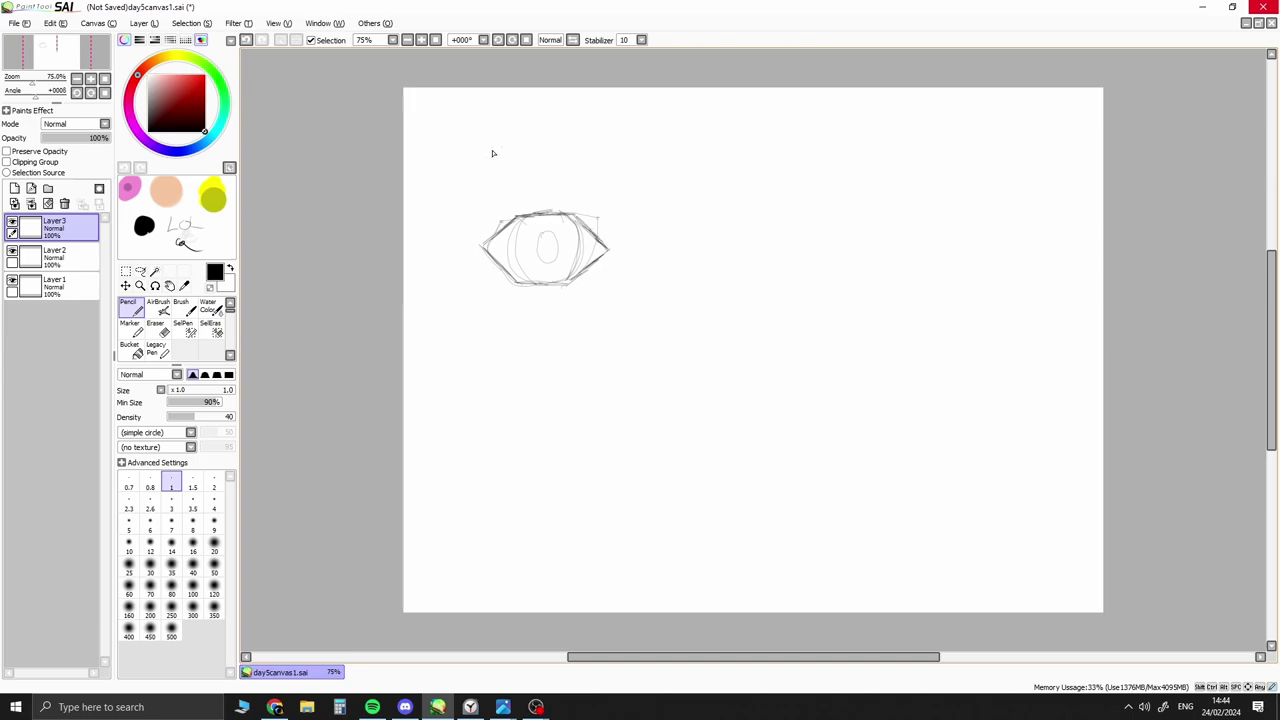
Group the first eye's layers in one layer set and add a second set containing a new layer
{"action": "left_click", "coordinate": [14, 188]}
{"action": "left_click", "coordinate": [47, 188]}
{"action": "key", "text": "ctrl+shift+n"}
Sketch a hexagonal outline for a second eye above the first one
{"action": "mouse_move", "coordinate": [483, 149]}
{"action": "left_mouse_down"}
{"action": "mouse_move", "coordinate": [522, 119]}
{"action": "mouse_move", "coordinate": [598, 142]}
{"action": "left_mouse_up"}
{"action": "key", "text": "ctrl+z"}
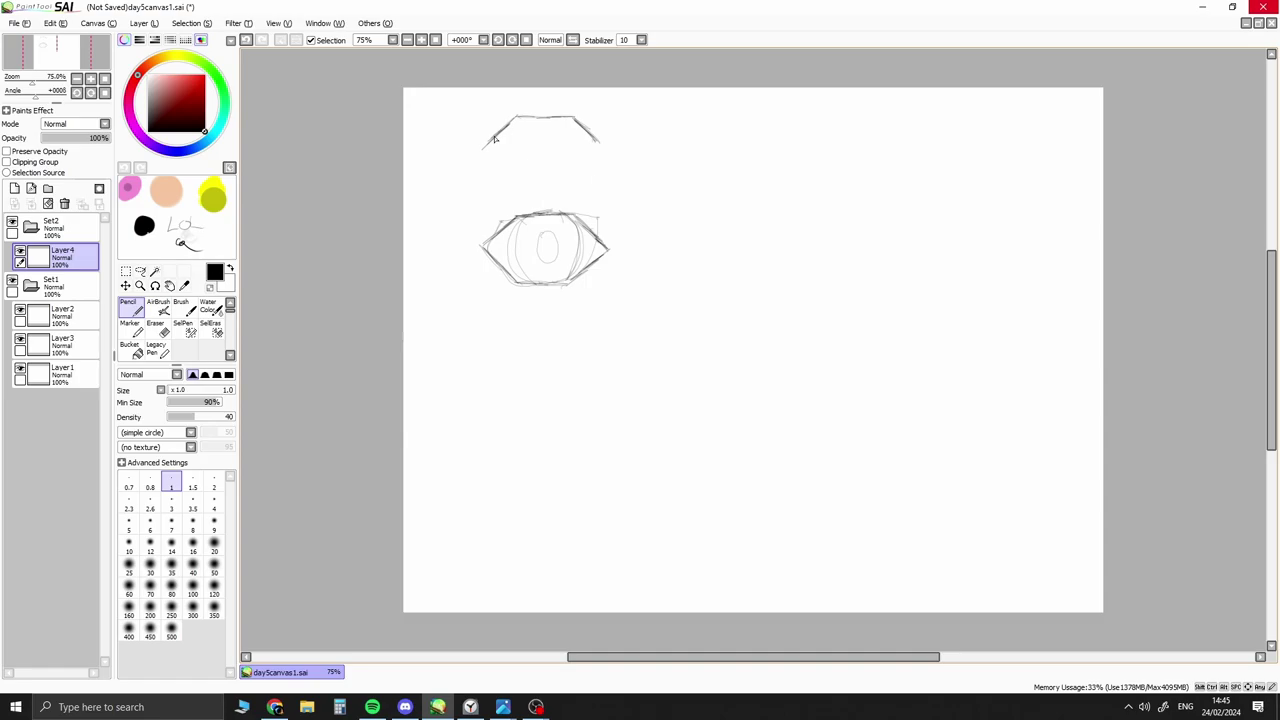
{"action": "mouse_move", "coordinate": [482, 150]}
{"action": "left_mouse_down"}
{"action": "mouse_move", "coordinate": [512, 177]}
{"action": "mouse_move", "coordinate": [568, 178]}
{"action": "mouse_move", "coordinate": [546, 178]}
{"action": "left_mouse_up"}
{"action": "left_click_drag", "start_coordinate": [565, 118], "coordinate": [560, 177]}
{"action": "key", "text": "ctrl+z"}
{"action": "left_click_drag", "start_coordinate": [523, 118], "coordinate": [513, 176]}
Add a layer in the second set and draw a tall oval iris inside the new hexagon
{"action": "key", "text": "ctrl+shift+n"}
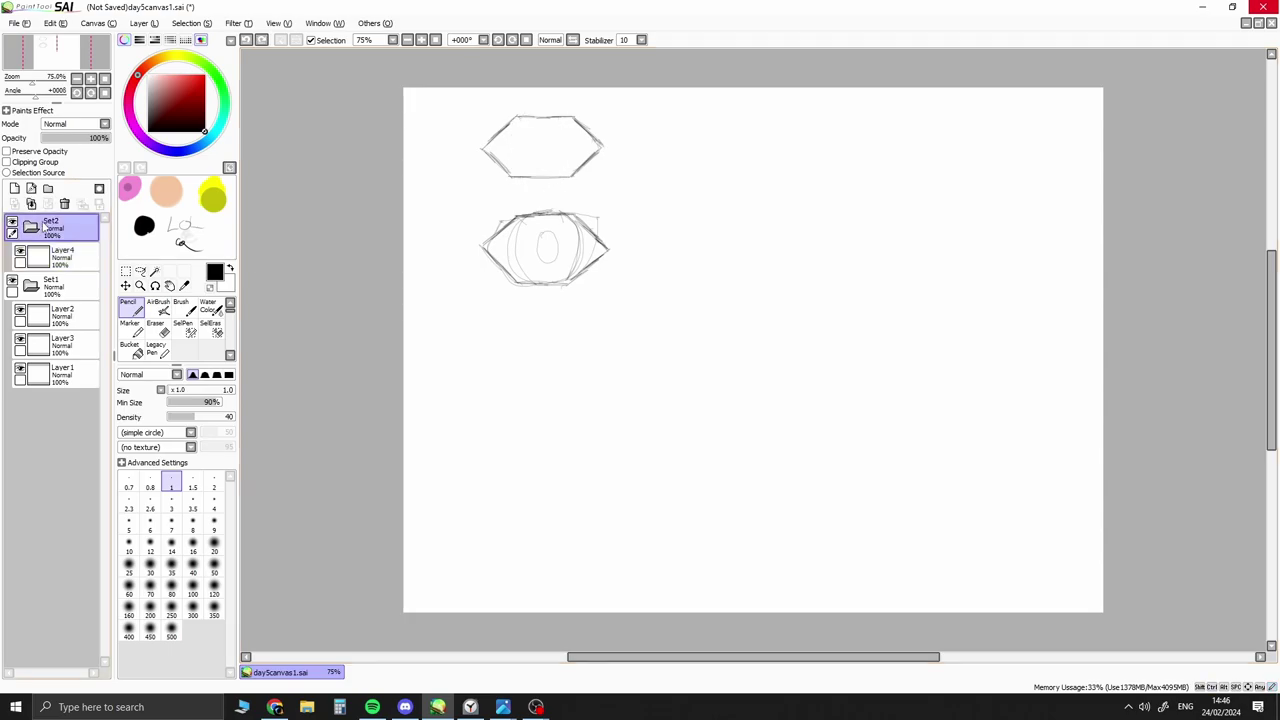
{"action": "key", "text": "h"}
{"action": "key", "text": "h"}
{"action": "key", "text": "ctrl+z"}
{"action": "mouse_move", "coordinate": [518, 118]}
{"action": "left_mouse_down"}
{"action": "mouse_move", "coordinate": [542, 188]}
{"action": "mouse_move", "coordinate": [527, 177]}
{"action": "mouse_move", "coordinate": [536, 186]}
{"action": "mouse_move", "coordinate": [523, 119]}
{"action": "mouse_move", "coordinate": [528, 187]}
{"action": "left_mouse_up"}
{"action": "key", "text": "ctrl+z"}
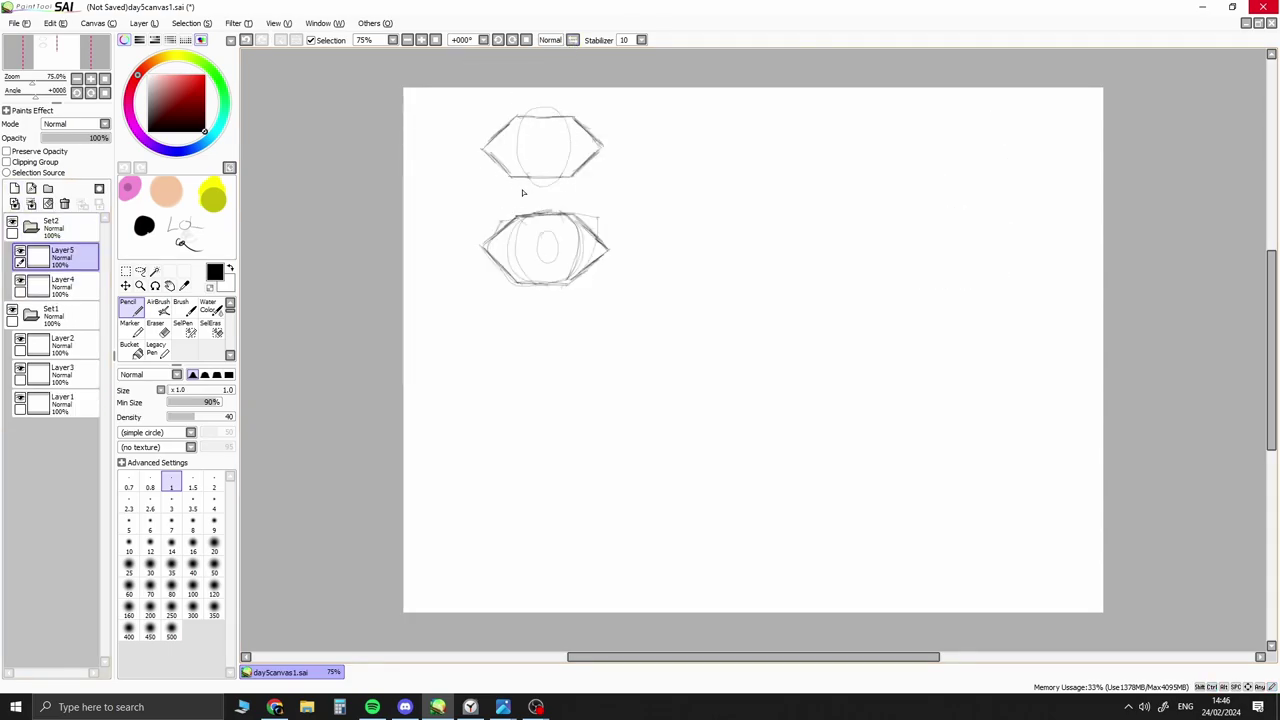
Add another layer and draw the slanted outer corner and inner side of the second eye over the hexagon guide
{"action": "key", "text": "ctrl+shift+n"}
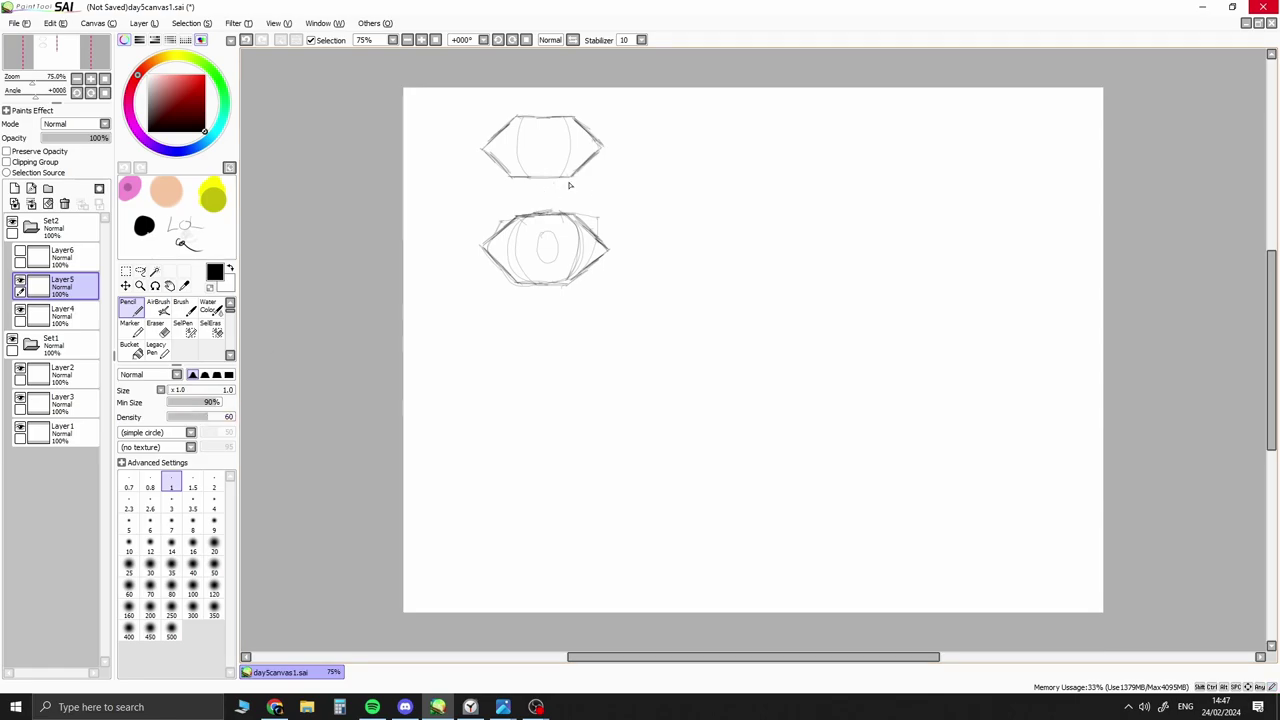
{"action": "mouse_move", "coordinate": [587, 166]}
{"action": "left_mouse_down"}
{"action": "mouse_move", "coordinate": [598, 148]}
{"action": "mouse_move", "coordinate": [568, 125]}
{"action": "left_mouse_up"}
{"action": "key", "text": "ctrl+z"}
{"action": "key", "text": "ctrl+z"}
{"action": "left_click_drag", "start_coordinate": [520, 127], "coordinate": [510, 178]}
{"action": "key", "text": "ctrl+z"}
{"action": "key", "text": "ctrl+z"}
Draw the second eye's curved upper lid and nearly flat lower lid
{"action": "left_click", "coordinate": [60, 256]}
{"action": "mouse_move", "coordinate": [524, 114]}
{"action": "left_mouse_down"}
{"action": "mouse_move", "coordinate": [507, 162]}
{"action": "mouse_move", "coordinate": [503, 147]}
{"action": "mouse_move", "coordinate": [552, 122]}
{"action": "left_mouse_up"}
{"action": "key", "text": "ctrl+z"}
{"action": "key", "text": "ctrl+z"}
{"action": "key", "text": "ctrl+z"}
{"action": "left_click_drag", "start_coordinate": [526, 178], "coordinate": [560, 176]}
{"action": "key", "text": "ctrl+z"}
{"action": "key", "text": "ctrl+z"}
Clean up and darken the second eye's iris lines and draw an oval pupil on a new layer
{"action": "key", "text": "e"}
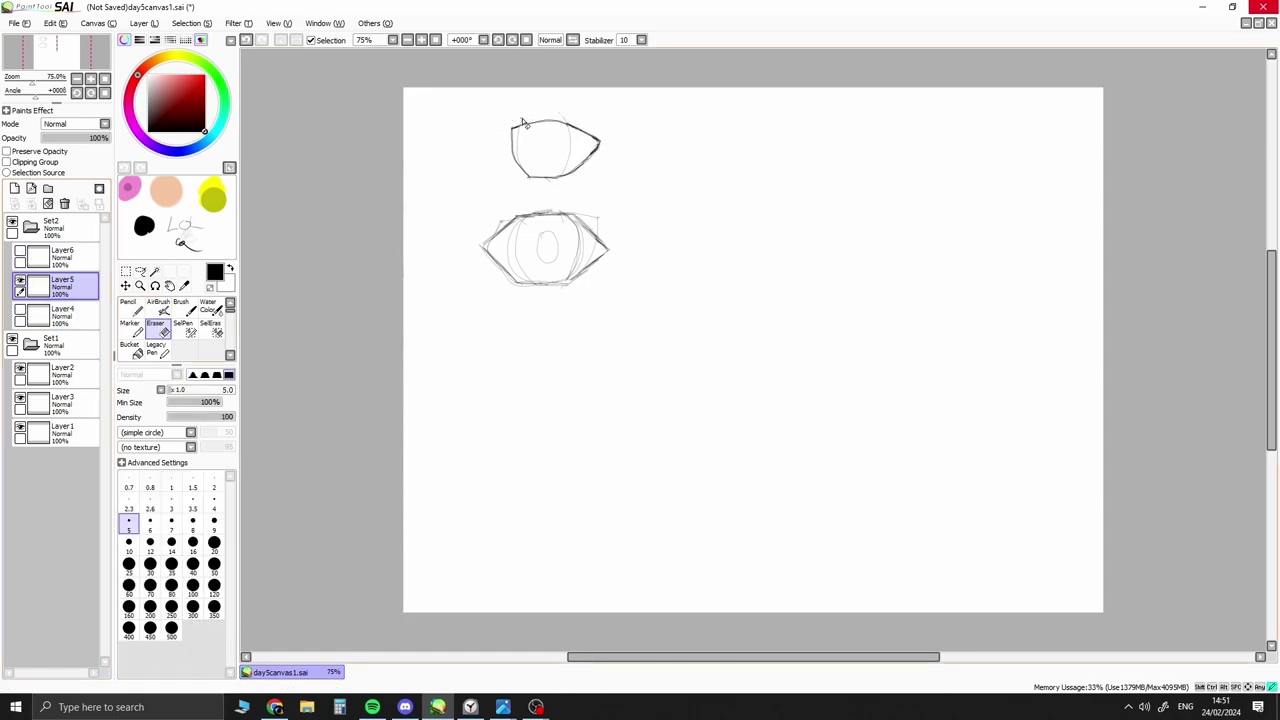
{"action": "key", "text": "n"}
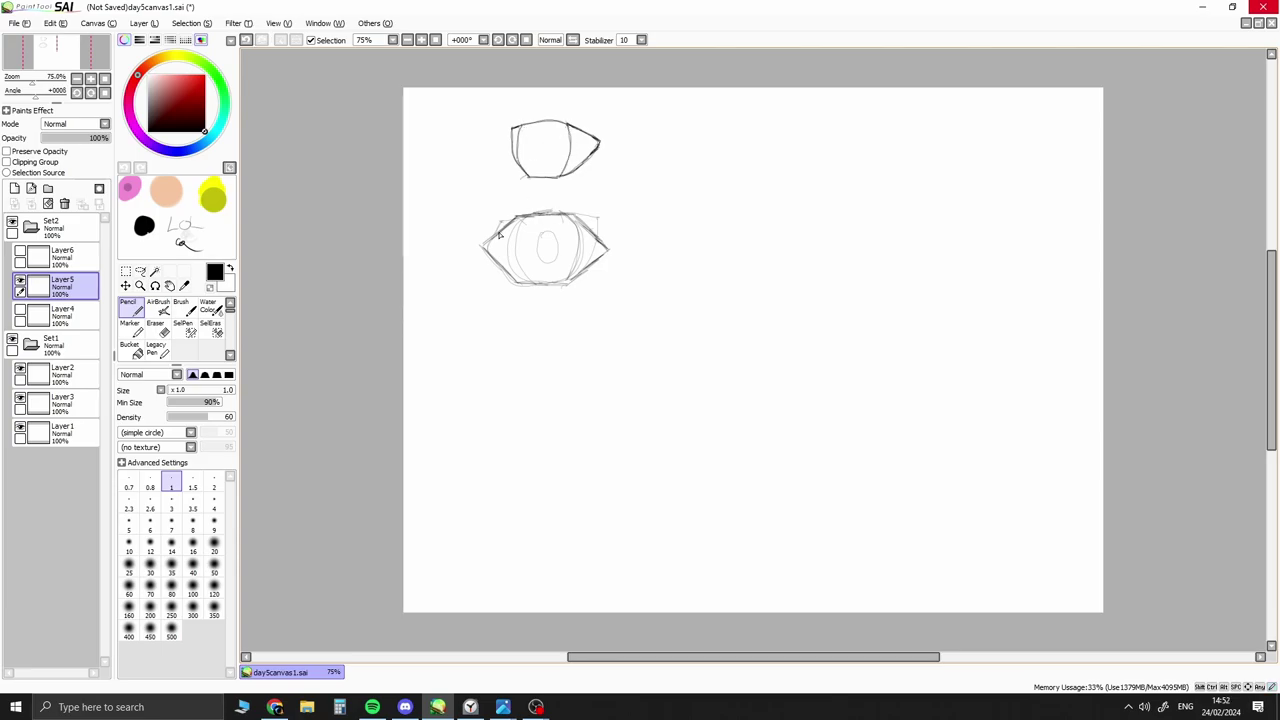
{"action": "key", "text": "ctrl+shift+n"}
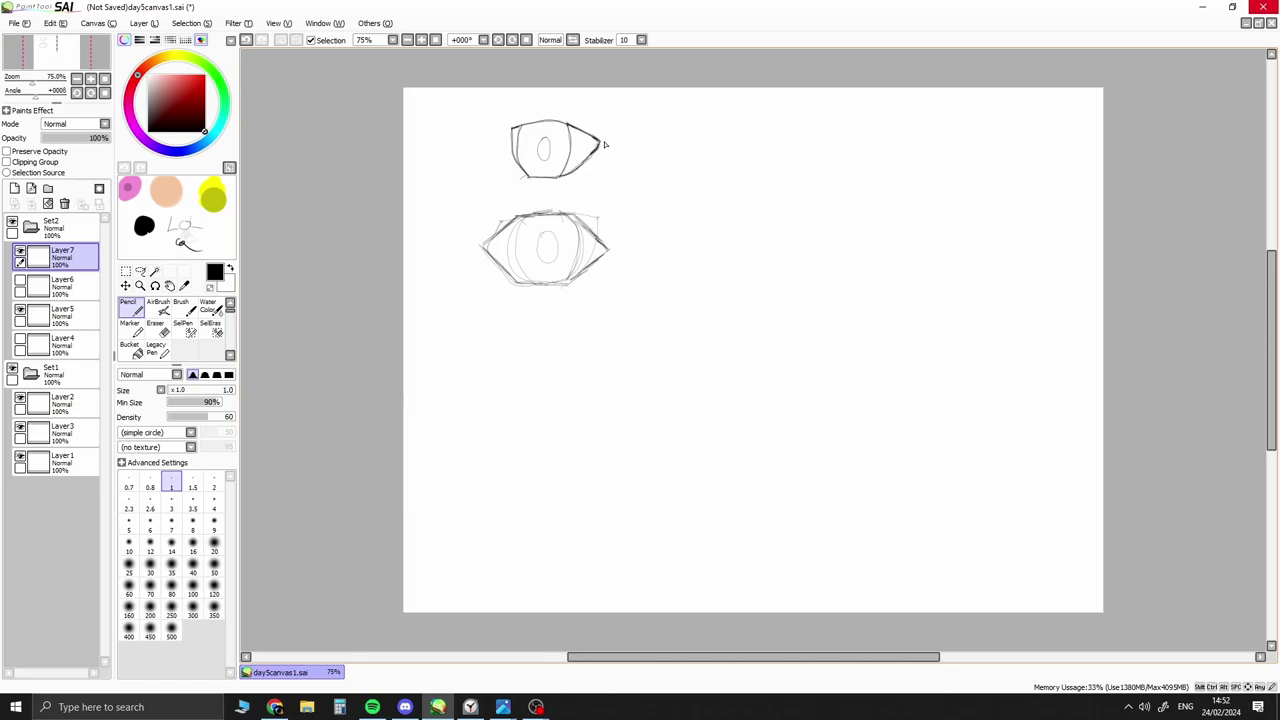
{"action": "mouse_move", "coordinate": [544, 137]}
{"action": "left_mouse_down"}
{"action": "mouse_move", "coordinate": [544, 163]}
{"action": "mouse_move", "coordinate": [544, 137]}
{"action": "mouse_move", "coordinate": [615, 186]}
{"action": "left_mouse_up"}
Merge the pupil into the eye layer, copy the selected eye and place the pasted duplicate beside it
{"action": "key", "text": "ctrl+shift+n"}
{"action": "key", "text": "m"}
{"action": "left_click", "coordinate": [85, 264]}
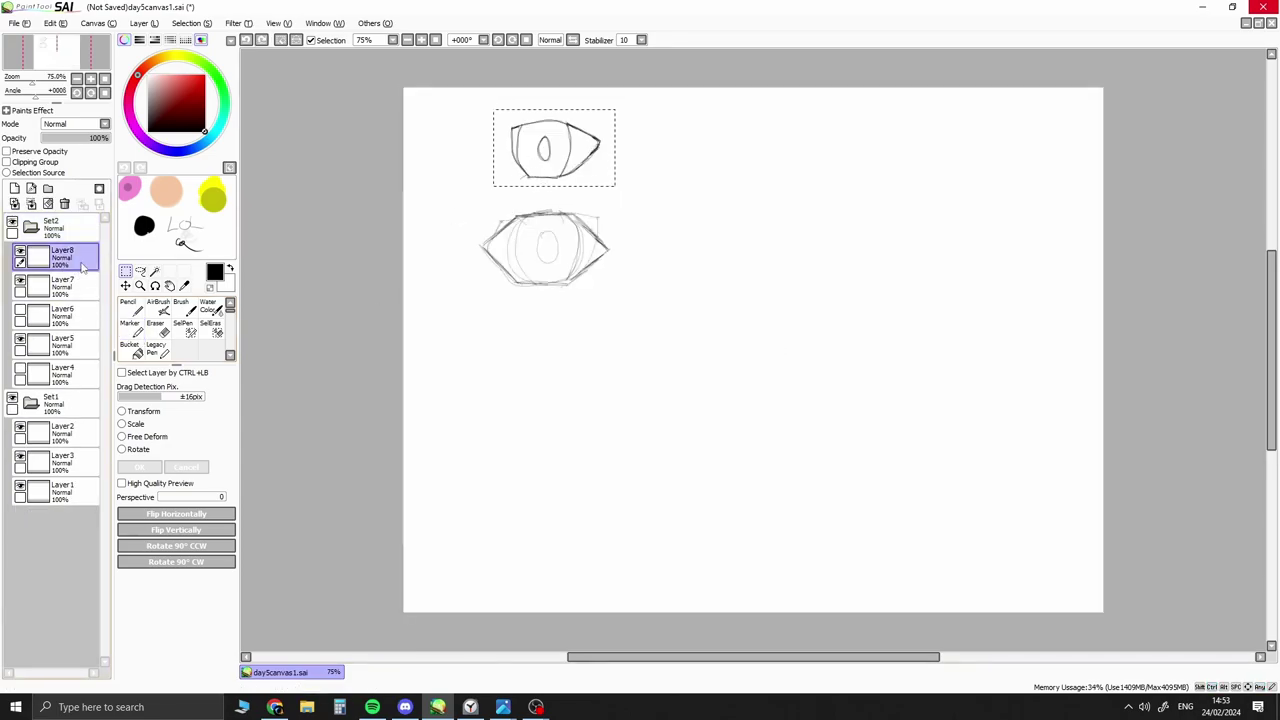
{"action": "left_click", "coordinate": [60, 286]}
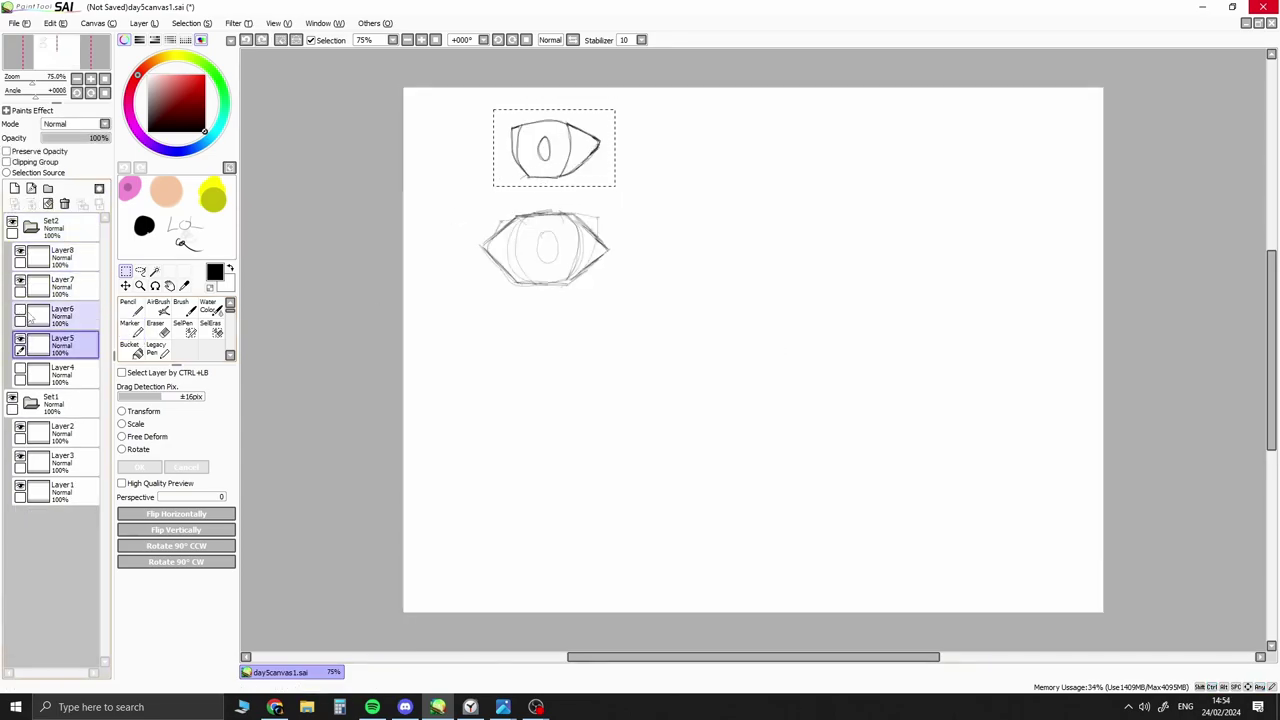
{"action": "key", "text": "ctrl+e"}
{"action": "key", "text": "ctrl+c"}
{"action": "key", "text": "ctrl+v"}
{"action": "left_click_drag", "start_coordinate": [526, 178], "coordinate": [674, 178]}
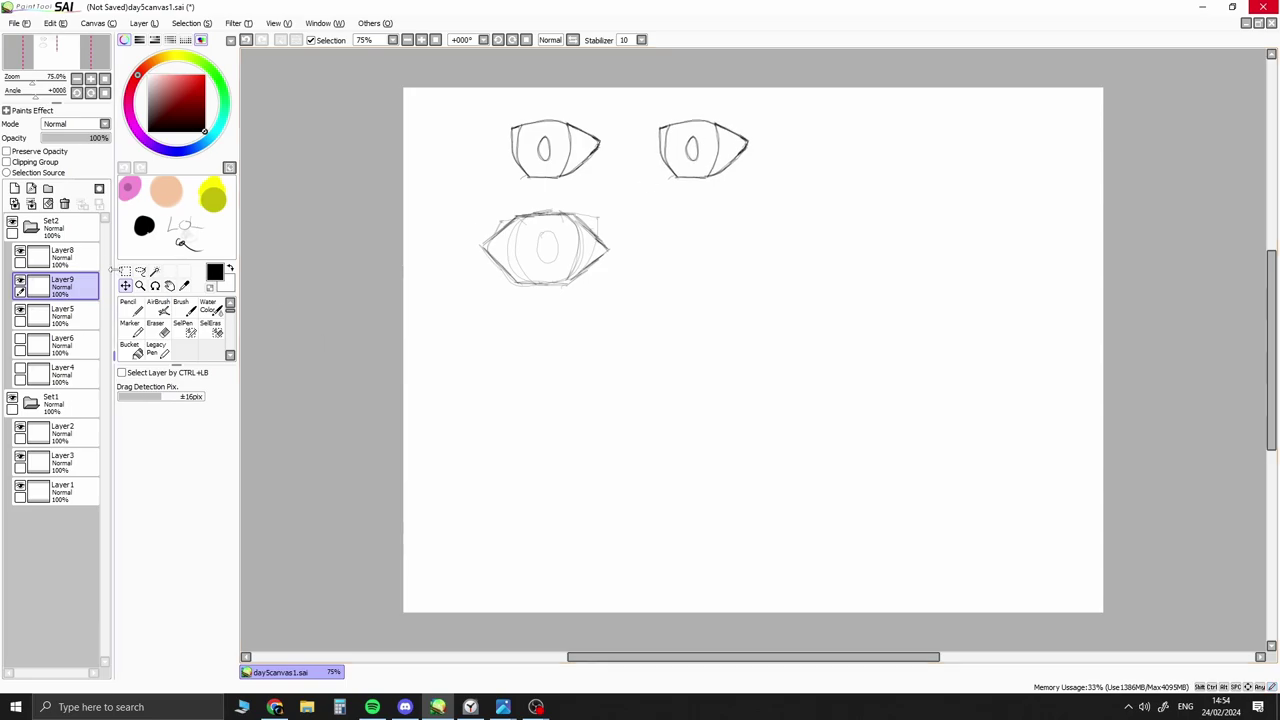
Move the duplicate's layer to the bottom of the stack and set the eyes side by side with one mirrored
{"action": "left_click_drag", "start_coordinate": [60, 286], "coordinate": [60, 490]}
{"action": "left_click_drag", "start_coordinate": [557, 170], "coordinate": [733, 170]}
{"action": "left_click", "coordinate": [275, 706]}
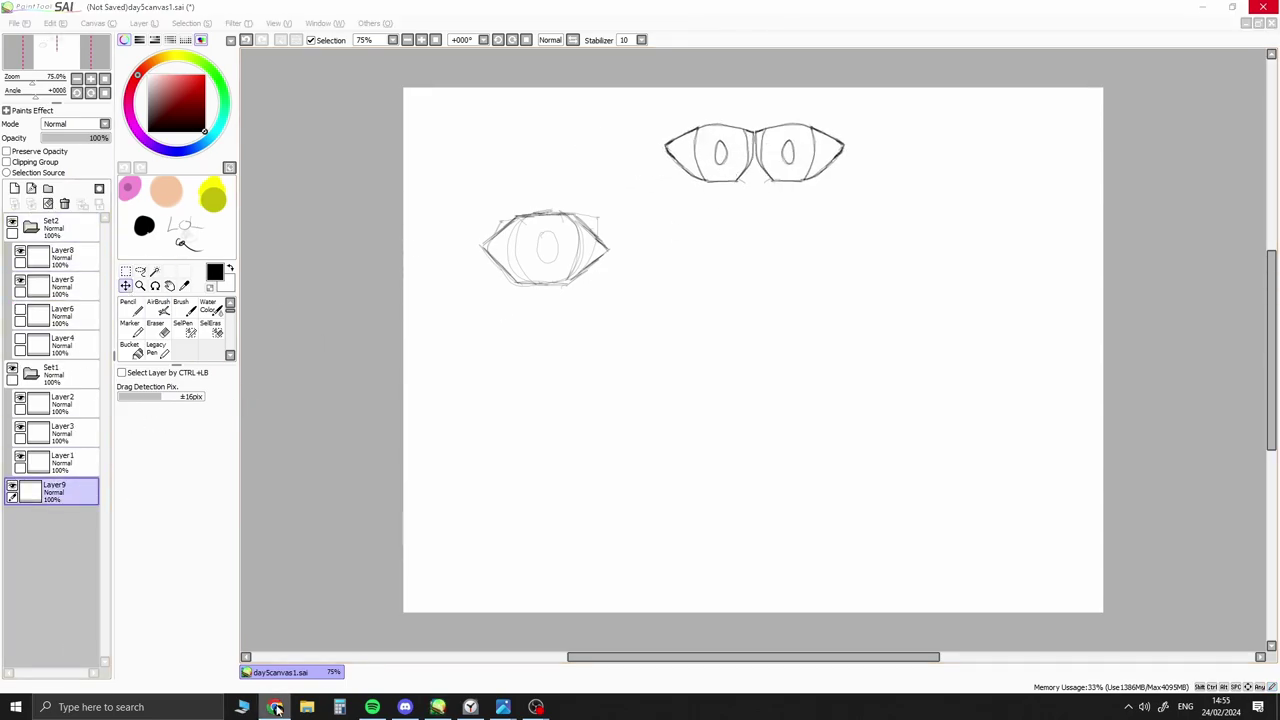
{"action": "left_click", "coordinate": [392, 224]}
Add a new layer, move the mirrored eye away from the other one and erase the stray corner lines
{"action": "key", "text": "ctrl+shift+n"}
{"action": "key", "text": "n"}
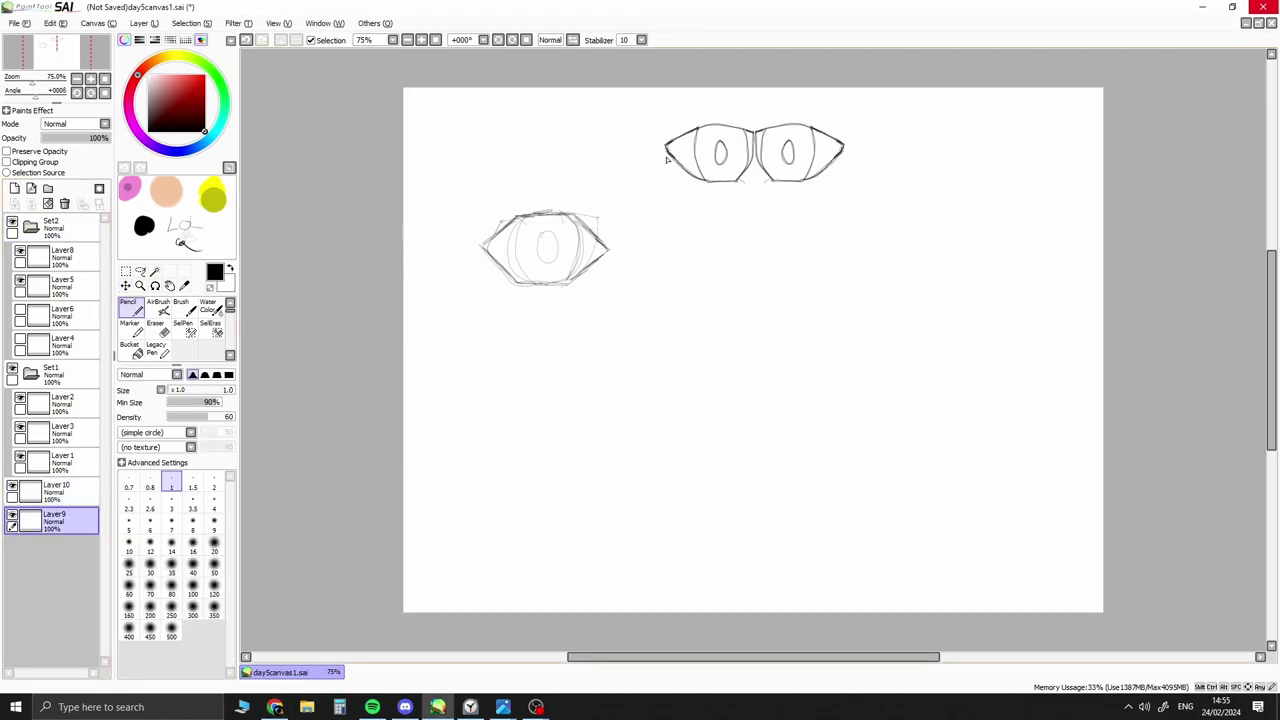
{"action": "left_click_drag", "start_coordinate": [726, 163], "coordinate": [614, 168]}
{"action": "key", "text": "ctrl+z"}
{"action": "key", "text": "e"}
{"action": "left_click", "coordinate": [60, 257]}
{"action": "left_click", "coordinate": [60, 286]}
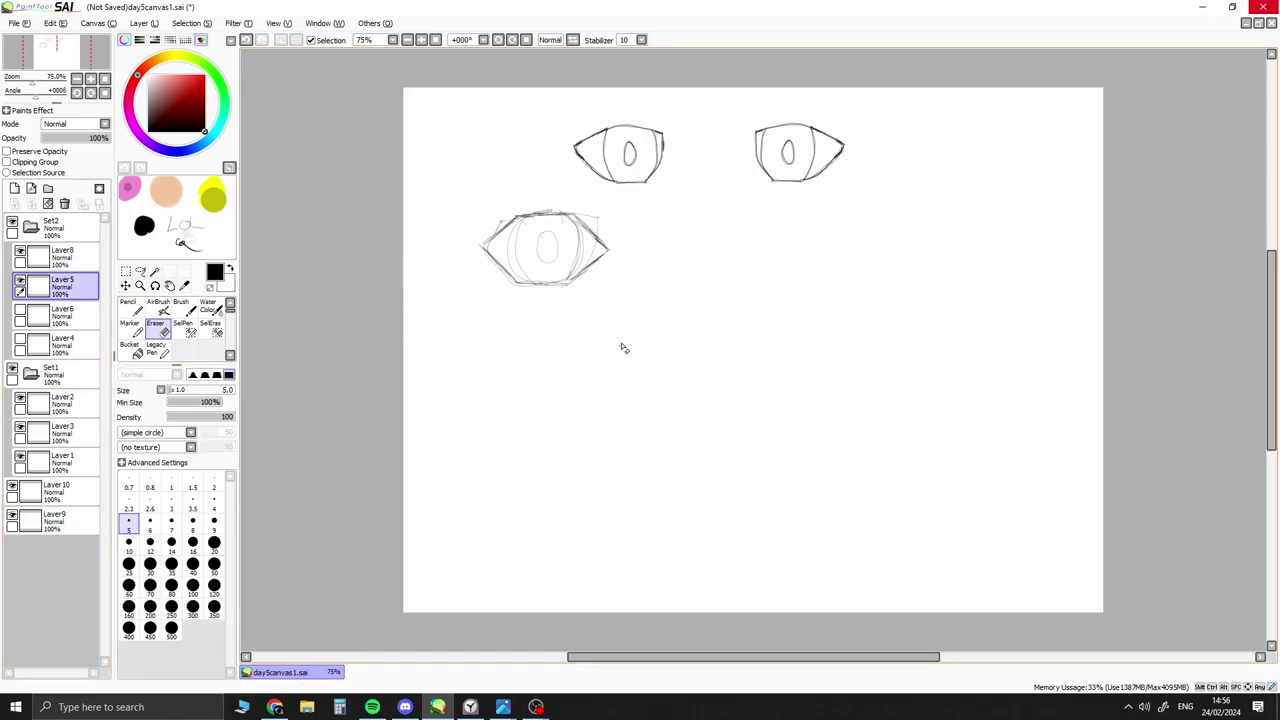
{"action": "key", "text": "n"}
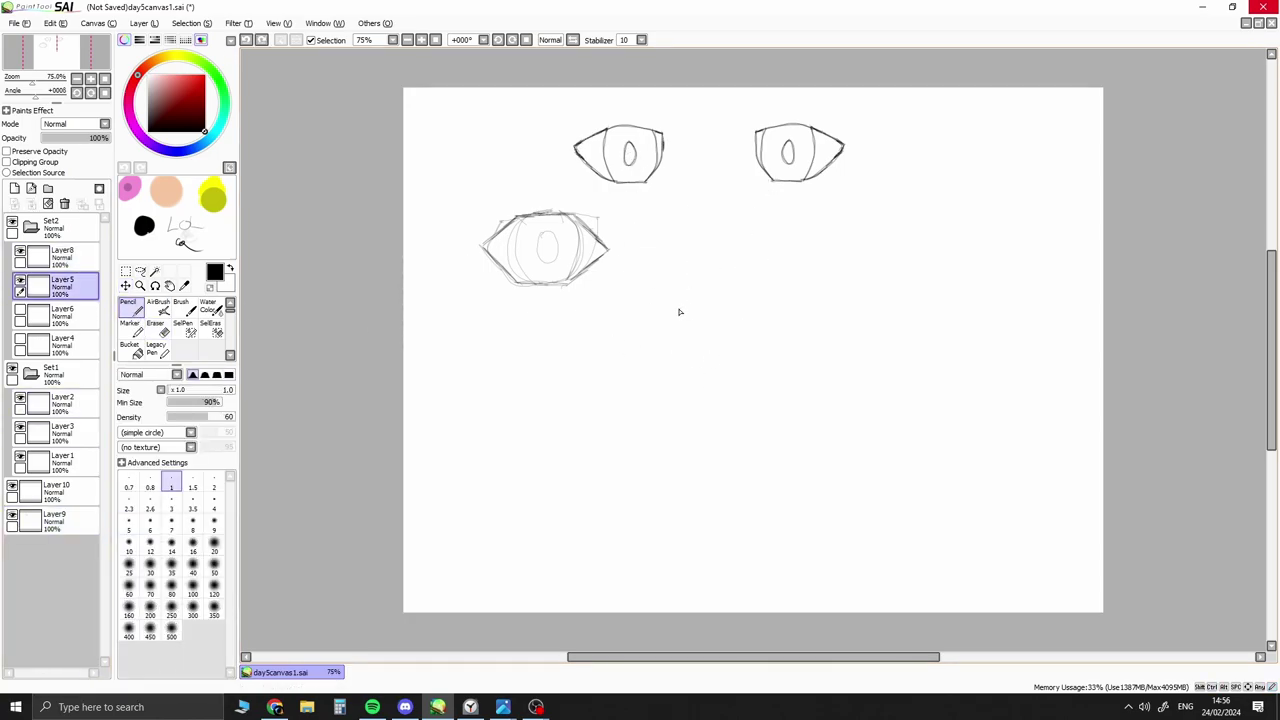
Outline a thick upper eyelash band with a dark outer corner on the right-hand eye in Layer8
{"action": "key", "text": "Up"}
{"action": "key", "text": "Up"}
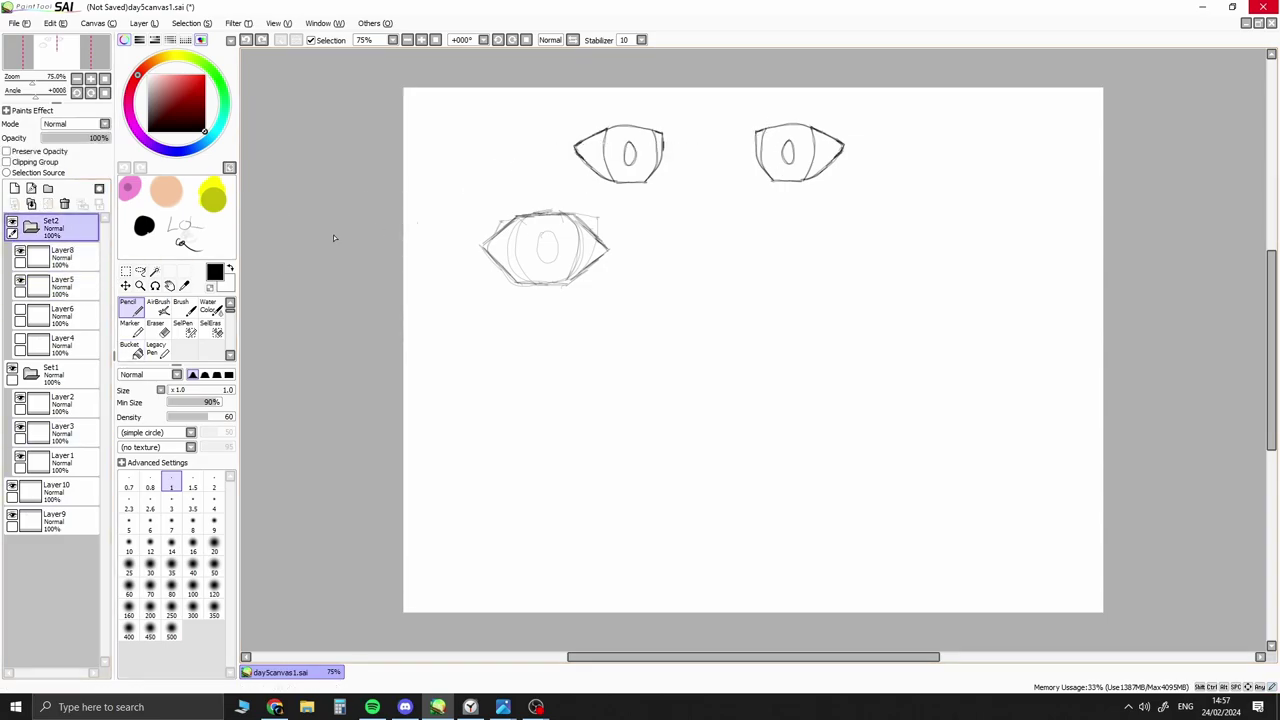
{"action": "key", "text": "Down"}
{"action": "left_click_drag", "start_coordinate": [769, 120], "coordinate": [852, 124]}
{"action": "key", "text": "ctrl+z"}
{"action": "left_click_drag", "start_coordinate": [773, 124], "coordinate": [852, 138]}
{"action": "key", "text": "ctrl+z"}
{"action": "key", "text": "ctrl+z"}
{"action": "key", "text": "m"}
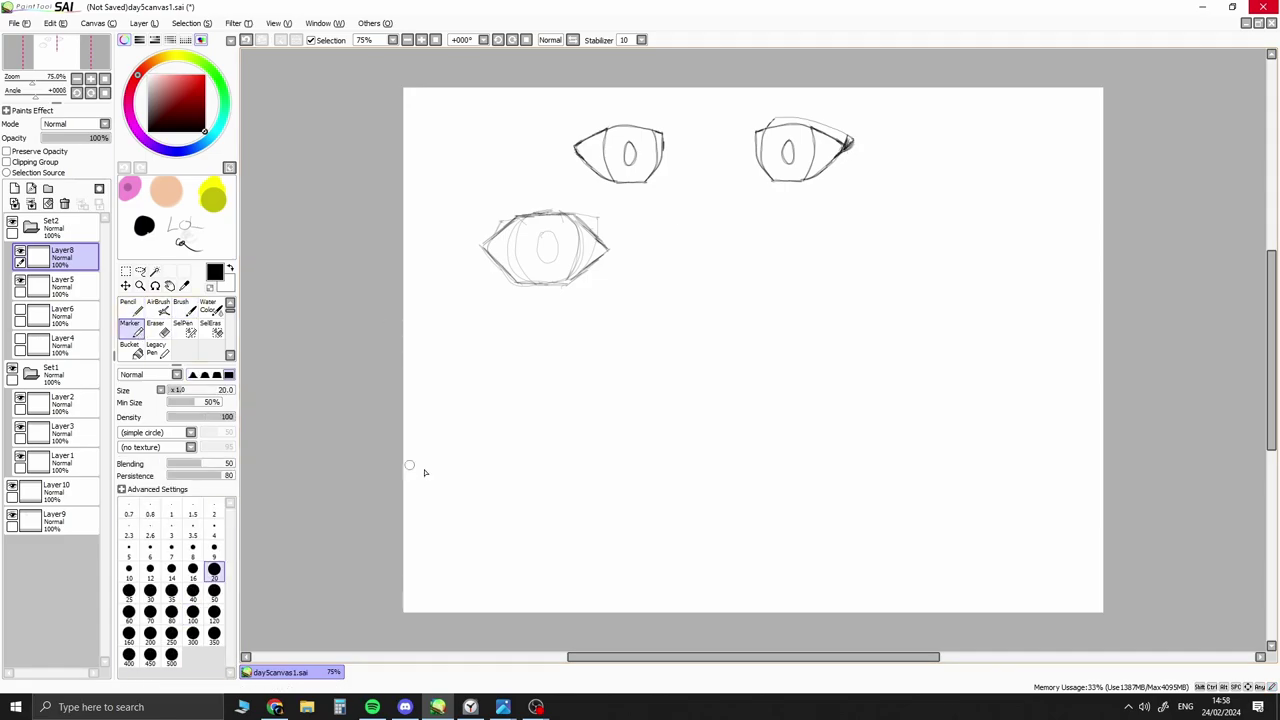
{"action": "left_click", "coordinate": [208, 465]}
{"action": "left_click", "coordinate": [122, 489]}
{"action": "mouse_move", "coordinate": [471, 427]}
{"action": "left_mouse_down"}
{"action": "mouse_move", "coordinate": [471, 452]}
{"action": "mouse_move", "coordinate": [515, 472]}
{"action": "left_mouse_up"}
{"action": "key", "text": "ctrl+z"}
{"action": "key", "text": "ctrl+z"}
Mask the right-hand eye's upper eyelash band with the selection pen, reducing its size from 10 to 3 for the edges
{"action": "left_click", "coordinate": [184, 325]}
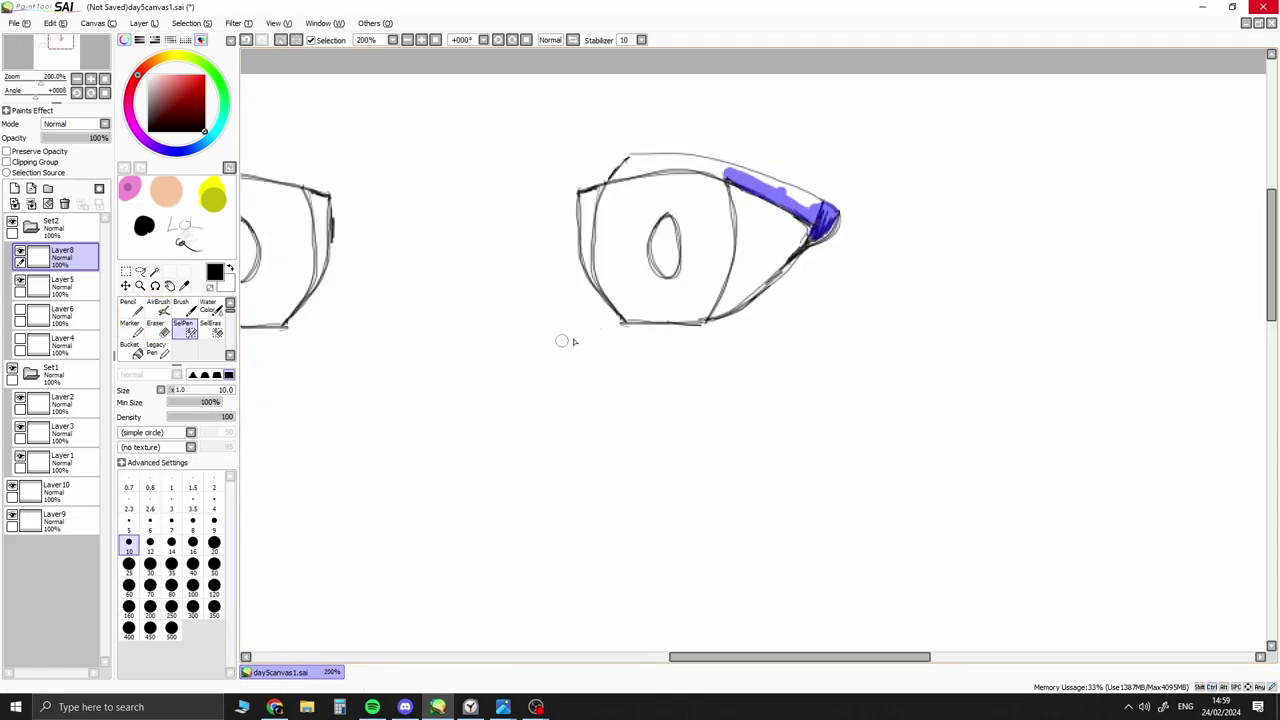
{"action": "scroll", "coordinate": [815, 128], "scroll_direction": "up", "scroll_amount": 3}
{"action": "key", "text": "["}
{"action": "key", "text": "["}
{"action": "key", "text": "["}
{"action": "key", "text": "["}
{"action": "key", "text": "["}
{"action": "mouse_move", "coordinate": [815, 200]}
{"action": "left_mouse_down"}
{"action": "mouse_move", "coordinate": [880, 367]}
{"action": "mouse_move", "coordinate": [912, 256]}
{"action": "mouse_move", "coordinate": [905, 210]}
{"action": "mouse_move", "coordinate": [860, 158]}
{"action": "mouse_move", "coordinate": [905, 215]}
{"action": "left_mouse_up"}
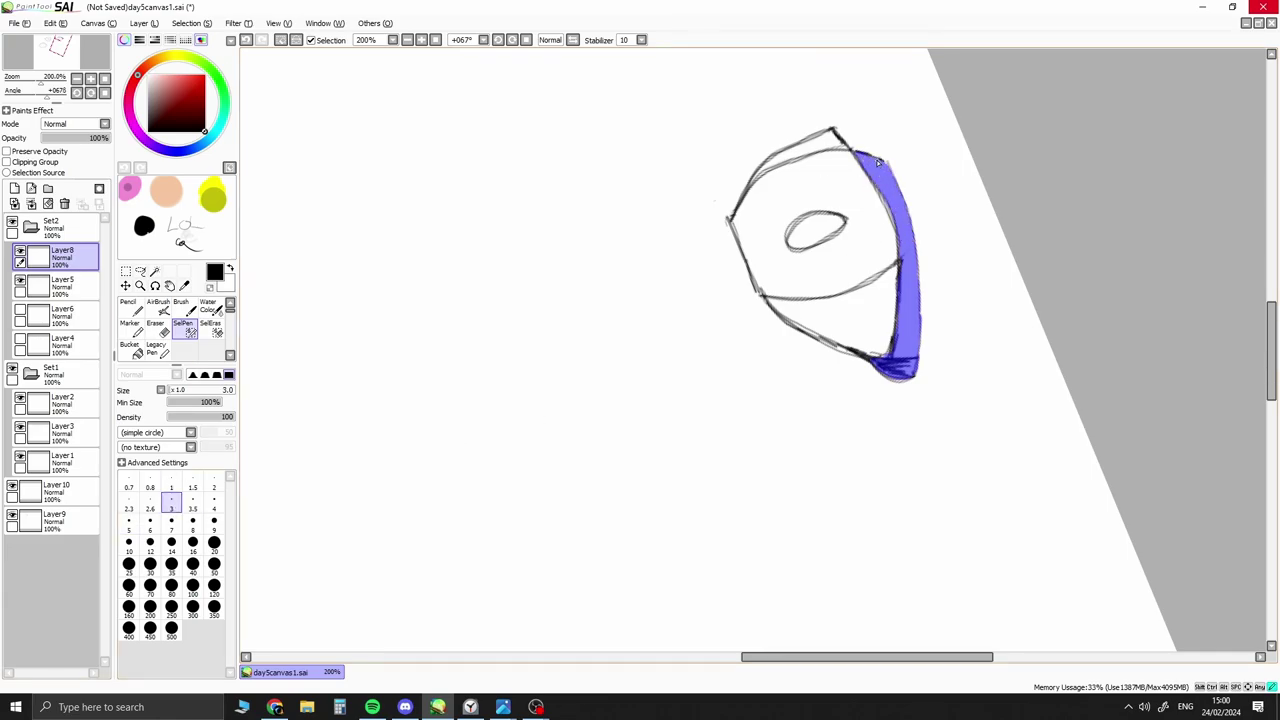
Paint the selected eyelash band solid black with the Marker
{"action": "left_click", "coordinate": [130, 327]}
{"action": "mouse_move", "coordinate": [900, 375]}
{"action": "left_mouse_down"}
{"action": "mouse_move", "coordinate": [862, 160]}
{"action": "mouse_move", "coordinate": [890, 200]}
{"action": "left_mouse_up"}
{"action": "key", "text": "n"}
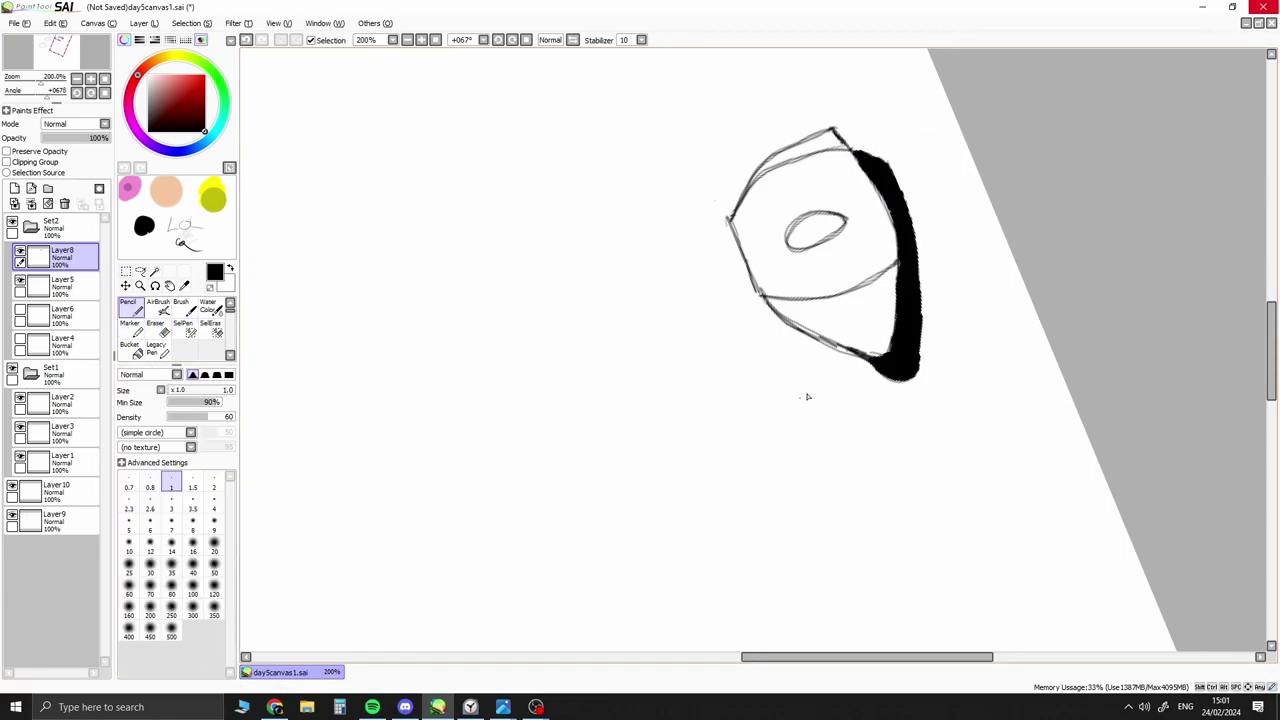
Draw a pointed wing tip at the outer corner of the black eyelash
{"action": "key", "text": "Home"}
{"action": "key", "text": "ctrl+z"}
{"action": "left_click_drag", "start_coordinate": [866, 220], "coordinate": [838, 236]}
{"action": "mouse_move", "coordinate": [836, 206]}
{"action": "left_mouse_down"}
{"action": "mouse_move", "coordinate": [827, 242]}
{"action": "mouse_move", "coordinate": [832, 206]}
{"action": "mouse_move", "coordinate": [868, 226]}
{"action": "left_mouse_up"}
{"action": "key", "text": "ctrl+z"}
{"action": "key", "text": "ctrl+z"}
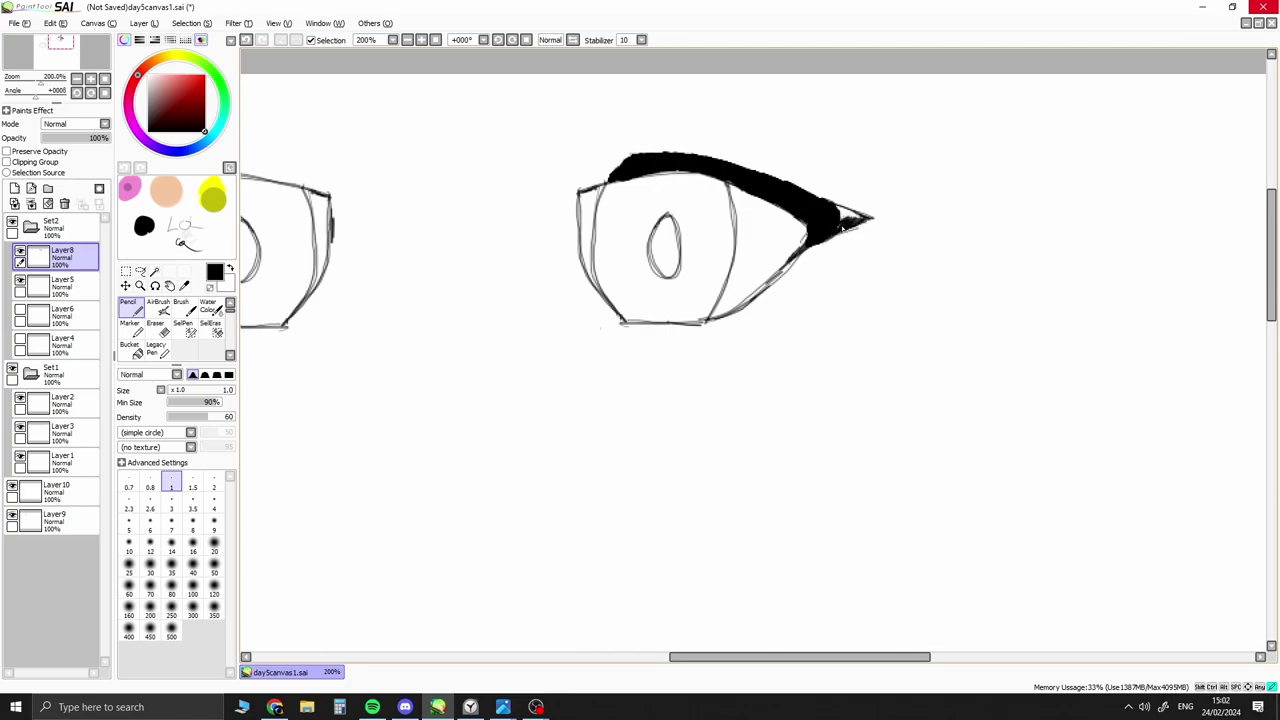
Fill in the wing tip and add tiny lash points along the top of the eyelash
{"action": "left_click_drag", "start_coordinate": [675, 150], "coordinate": [705, 138]}
{"action": "key", "text": "ctrl+z"}
{"action": "key", "text": "minus"}
{"action": "key", "text": "minus"}
{"action": "key", "text": "minus"}
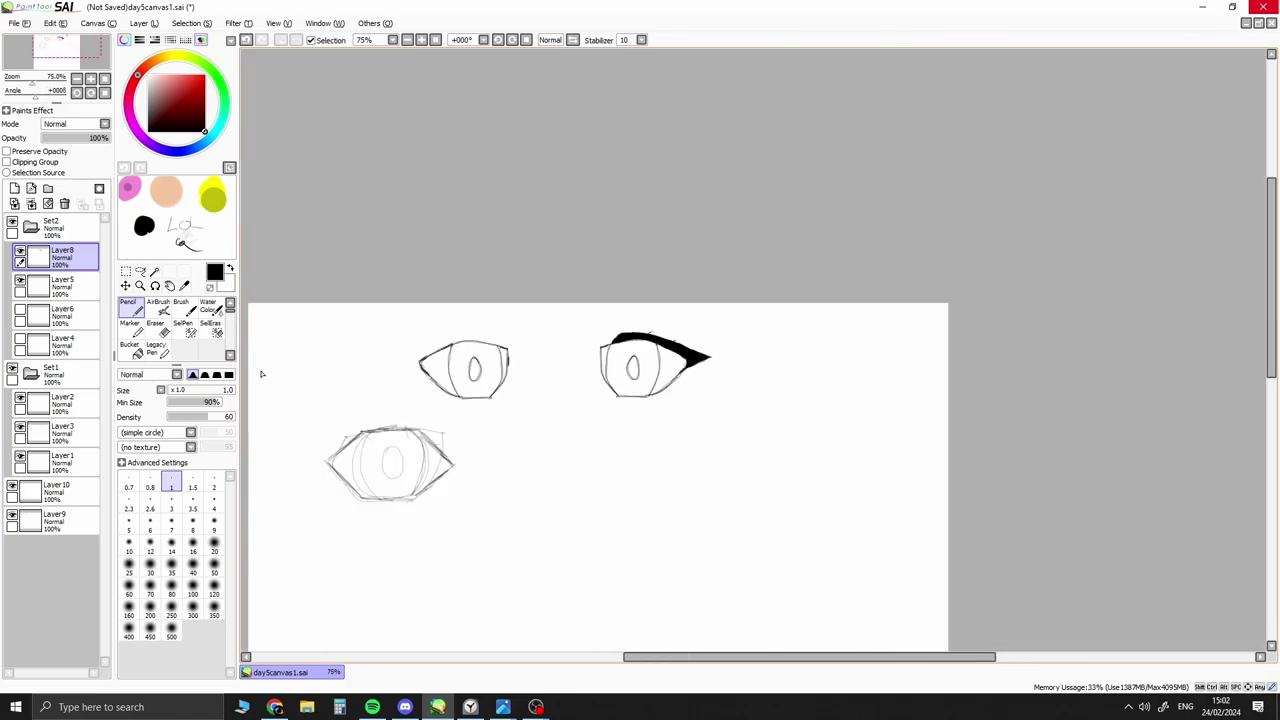
Delete Layer9, which holds the old mirrored left-hand eye
{"action": "left_click", "coordinate": [125, 285]}
{"action": "left_click", "coordinate": [55, 518]}
{"action": "left_click_drag", "start_coordinate": [513, 408], "coordinate": [595, 335]}
{"action": "left_click", "coordinate": [62, 258]}
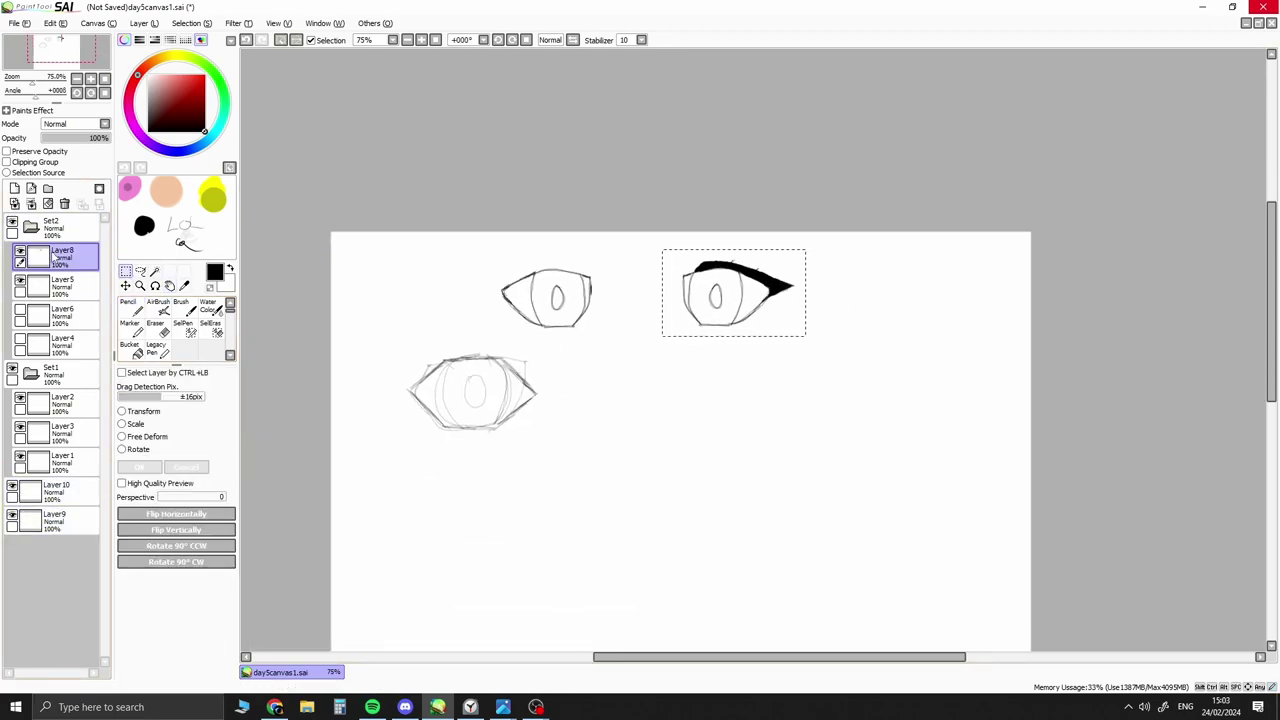
{"action": "left_click", "coordinate": [55, 518]}
{"action": "left_click", "coordinate": [64, 203]}
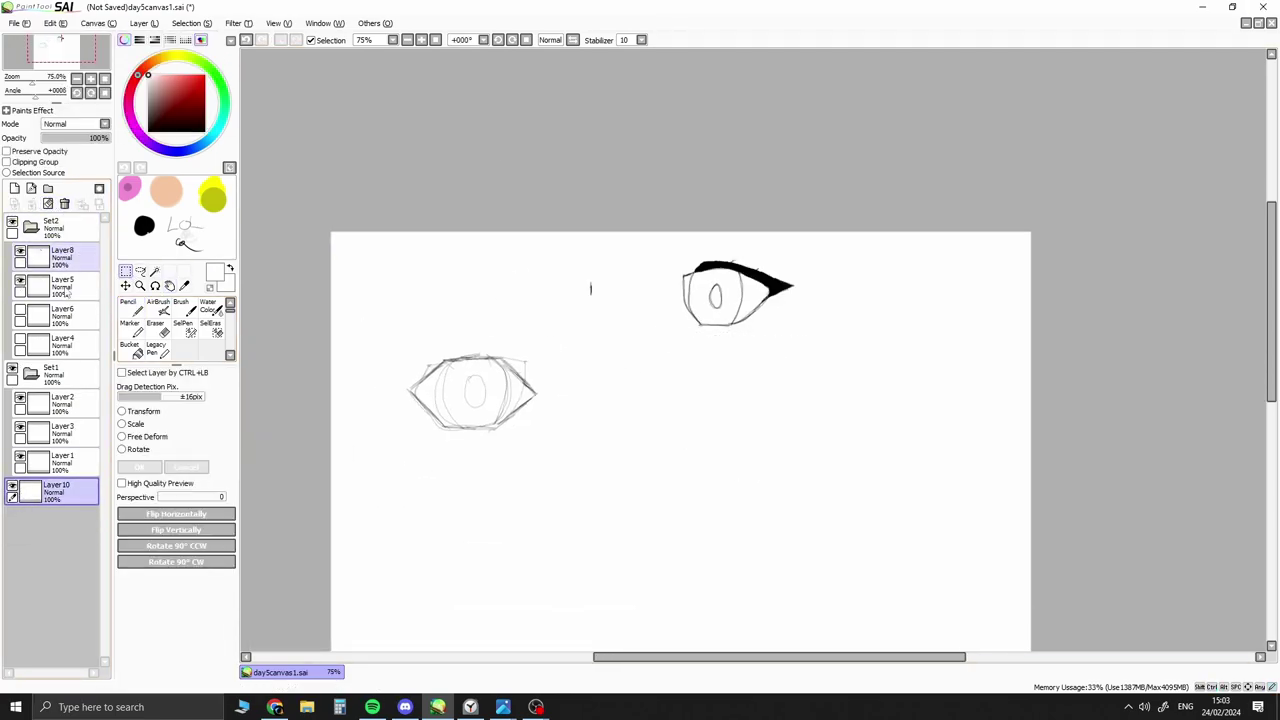
Examine Layer8, Layer5 and their layer set to see which parts of the drawing each one holds
{"action": "left_click", "coordinate": [62, 258]}
{"action": "left_click", "coordinate": [24, 288]}
{"action": "left_click", "coordinate": [24, 290]}
{"action": "left_click", "coordinate": [12, 232]}
{"action": "left_click", "coordinate": [37, 255]}
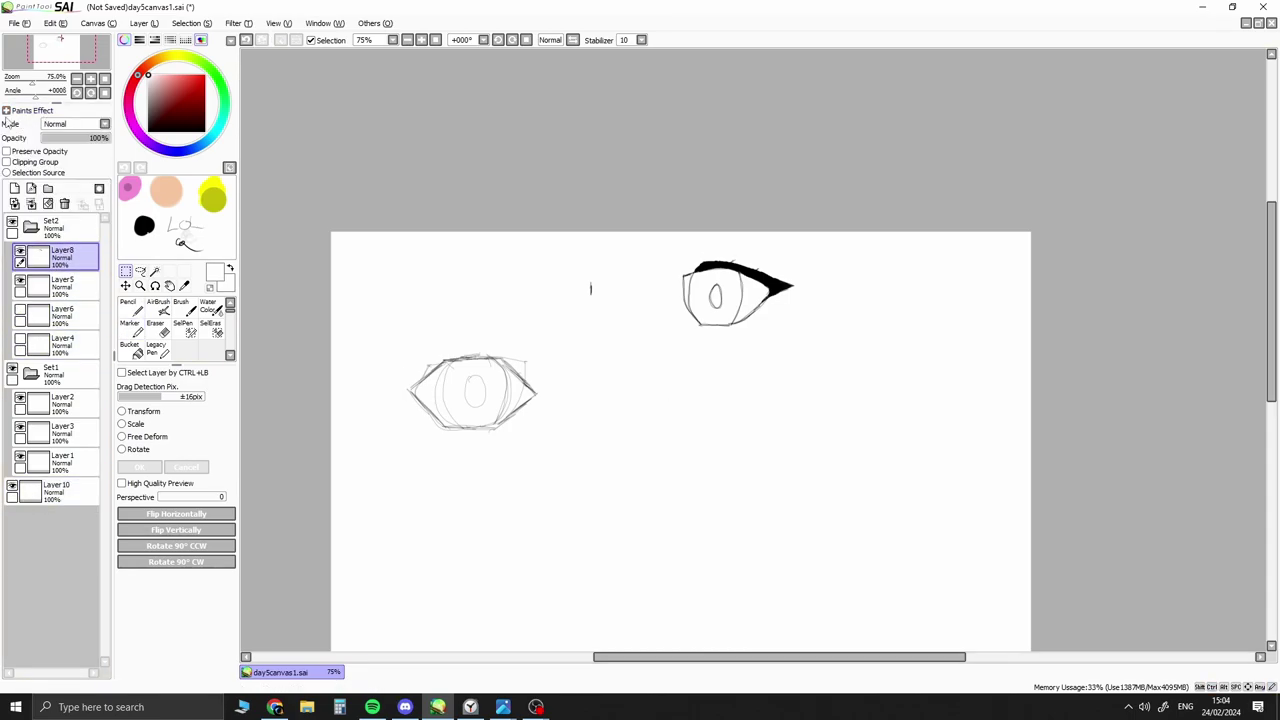
{"action": "left_click", "coordinate": [84, 290]}
{"action": "left_click", "coordinate": [75, 123]}
{"action": "key", "text": "Escape"}
{"action": "left_click", "coordinate": [22, 257]}
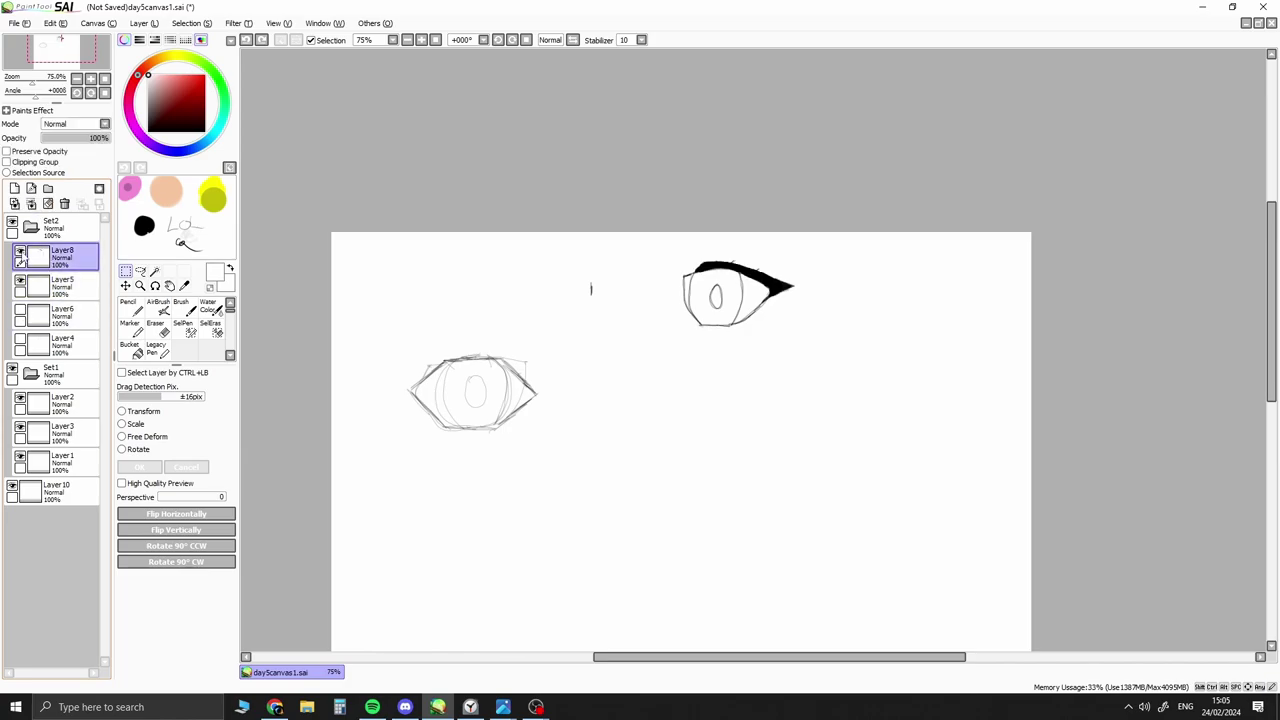
Combine the lash and eye layers, copy the finished eye, flip the copy horizontally and place it as the left-hand eye
{"action": "left_click", "coordinate": [64, 203]}
{"action": "left_click_drag", "start_coordinate": [655, 252], "coordinate": [811, 337]}
{"action": "key", "text": "ctrl+c"}
{"action": "key", "text": "ctrl+v"}
{"action": "left_click_drag", "start_coordinate": [741, 308], "coordinate": [575, 308]}
{"action": "key", "text": "ctrl+t"}
{"action": "left_click", "coordinate": [176, 514]}
{"action": "key", "text": "Return"}
{"action": "key", "text": "ctrl+d"}
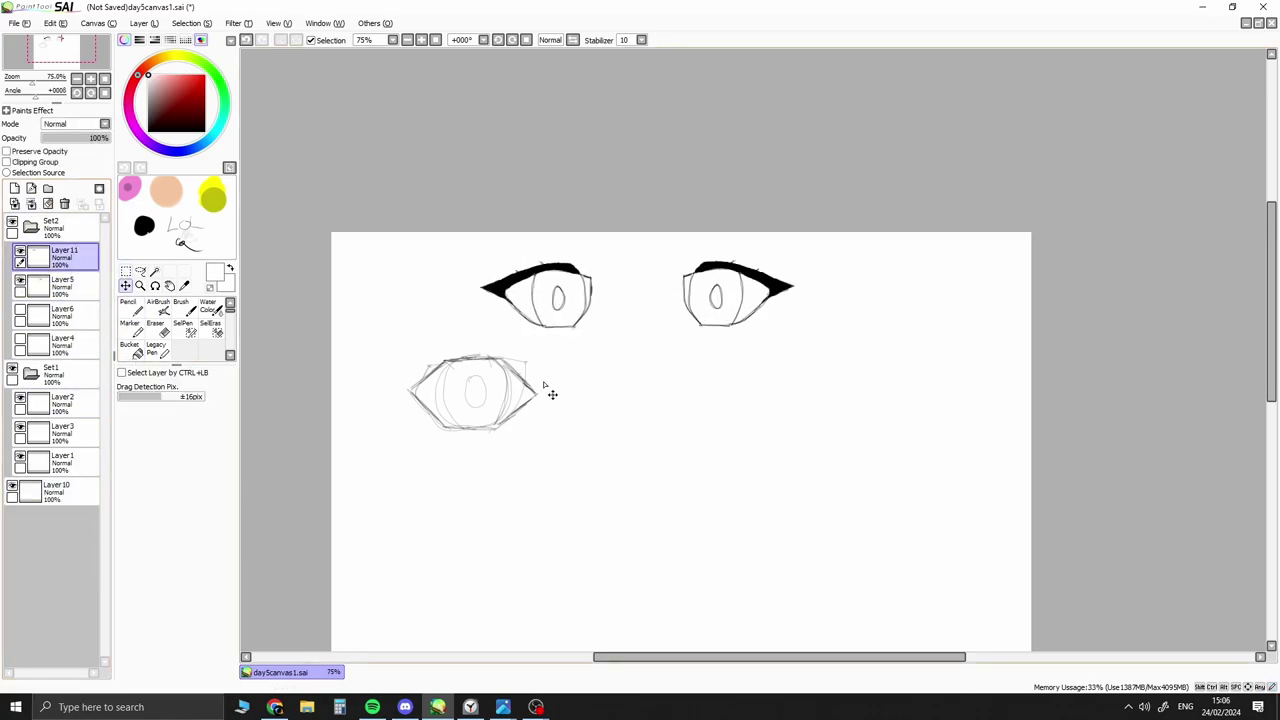
{"action": "key", "text": "n"}
{"action": "left_click_drag", "start_coordinate": [590, 430], "coordinate": [700, 429]}
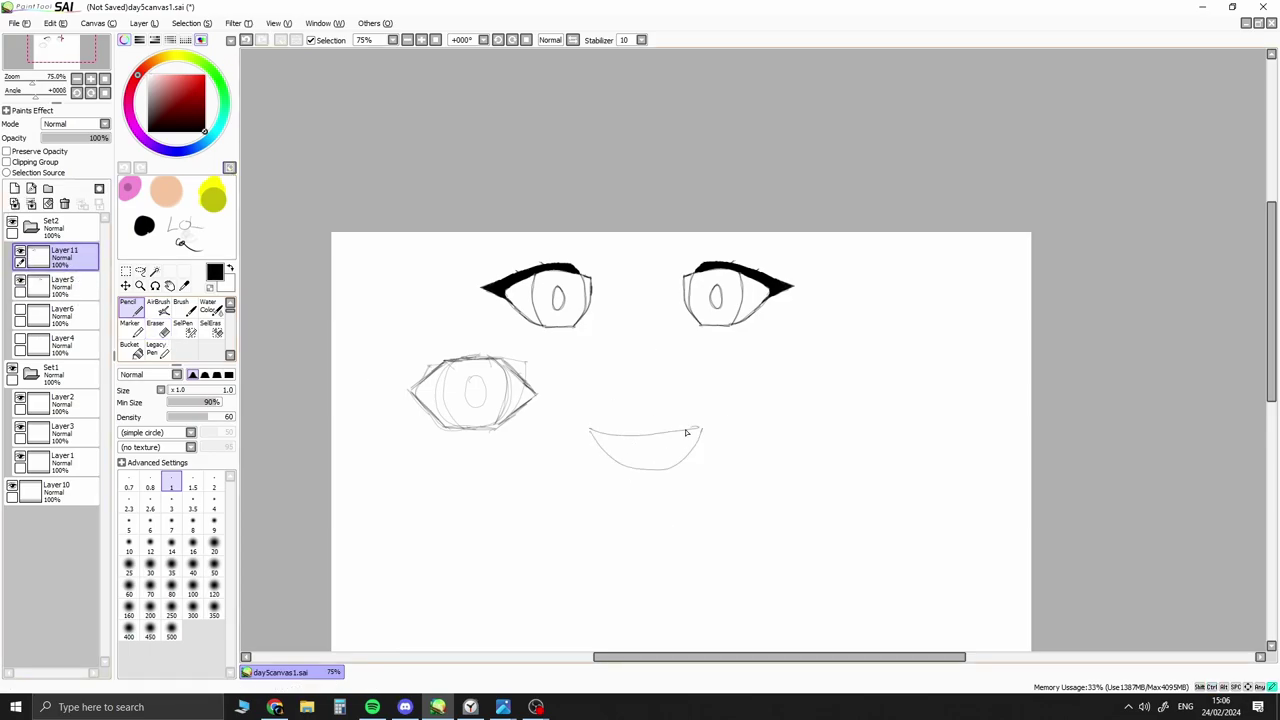
{"action": "key", "text": "ctrl+z"}
Delete Layer10 and rename the two eye layers "left eye" and "right eye"
{"action": "left_click", "coordinate": [55, 489]}
{"action": "left_click", "coordinate": [64, 203]}
{"action": "double_click", "coordinate": [62, 254]}
{"action": "type", "text": "left eye"}
{"action": "key", "text": "Return"}
{"action": "left_click", "coordinate": [93, 289]}
{"action": "double_click", "coordinate": [62, 283]}
{"action": "type", "text": "right eye"}
{"action": "key", "text": "Return"}
Try a wide U-shaped face outline around the two eyes on a new layer
{"action": "left_click", "coordinate": [15, 188]}
{"action": "left_click_drag", "start_coordinate": [483, 246], "coordinate": [780, 290]}
{"action": "key", "text": "ctrl+z"}
{"action": "left_click_drag", "start_coordinate": [800, 243], "coordinate": [632, 477]}
{"action": "key", "text": "ctrl+z"}
{"action": "mouse_move", "coordinate": [482, 267]}
{"action": "left_mouse_down"}
{"action": "mouse_move", "coordinate": [794, 386]}
{"action": "mouse_move", "coordinate": [726, 471]}
{"action": "mouse_move", "coordinate": [486, 292]}
{"action": "left_mouse_up"}
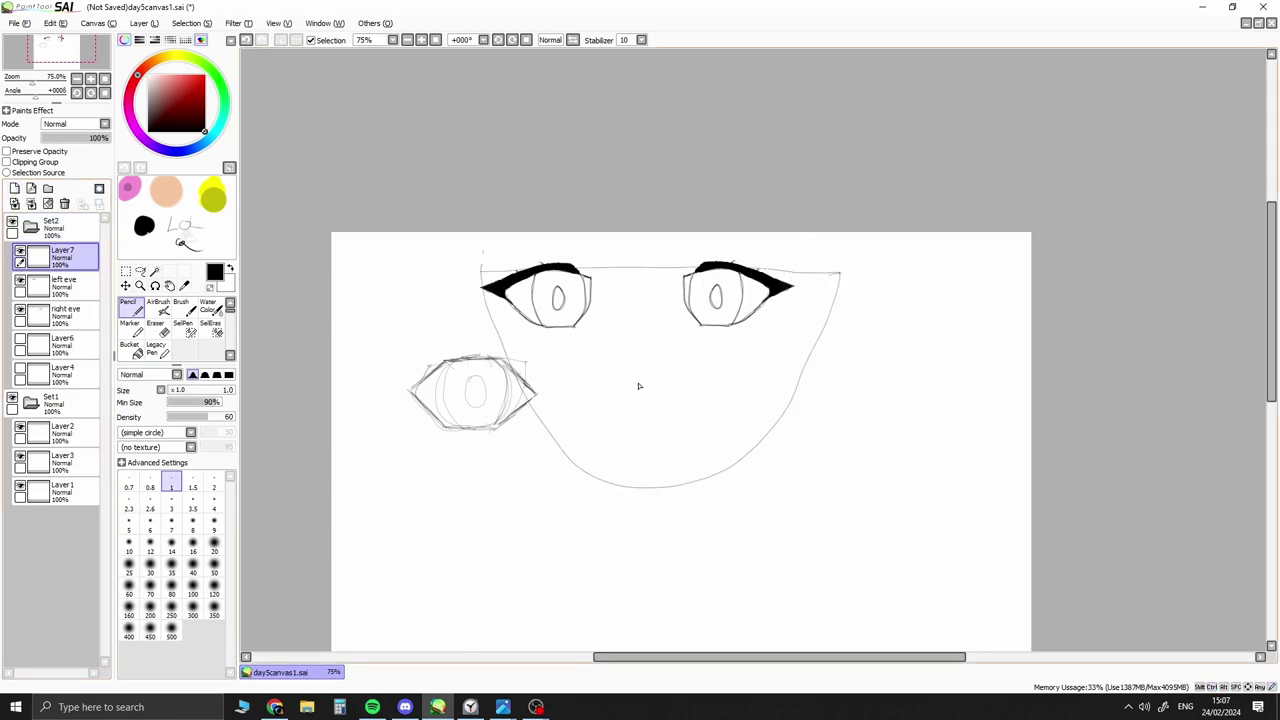
Try a mouth shape inside the face outline and undo the whole face sketch
{"action": "left_click_drag", "start_coordinate": [608, 434], "coordinate": [646, 490]}
{"action": "key", "text": "ctrl+z"}
{"action": "left_click_drag", "start_coordinate": [608, 434], "coordinate": [675, 428]}
{"action": "key", "text": "ctrl+z"}
{"action": "key", "text": "ctrl+z"}
{"action": "key", "text": "ctrl+z"}
{"action": "key", "text": "ctrl+y"}
{"action": "key", "text": "ctrl+z"}
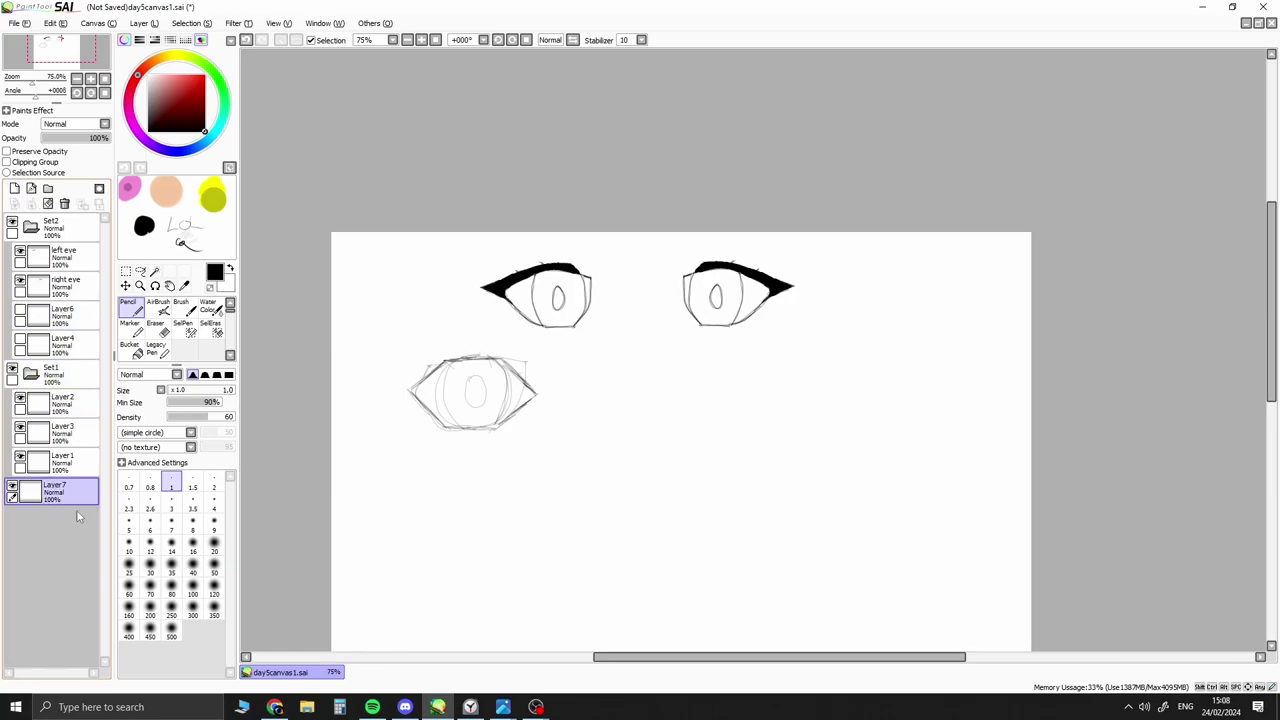
Sketch a new hexagonal eye outline on layer "basic" below the right-hand eye and a half-round iris on layer "iris"
{"action": "key", "text": "ctrl+y"}
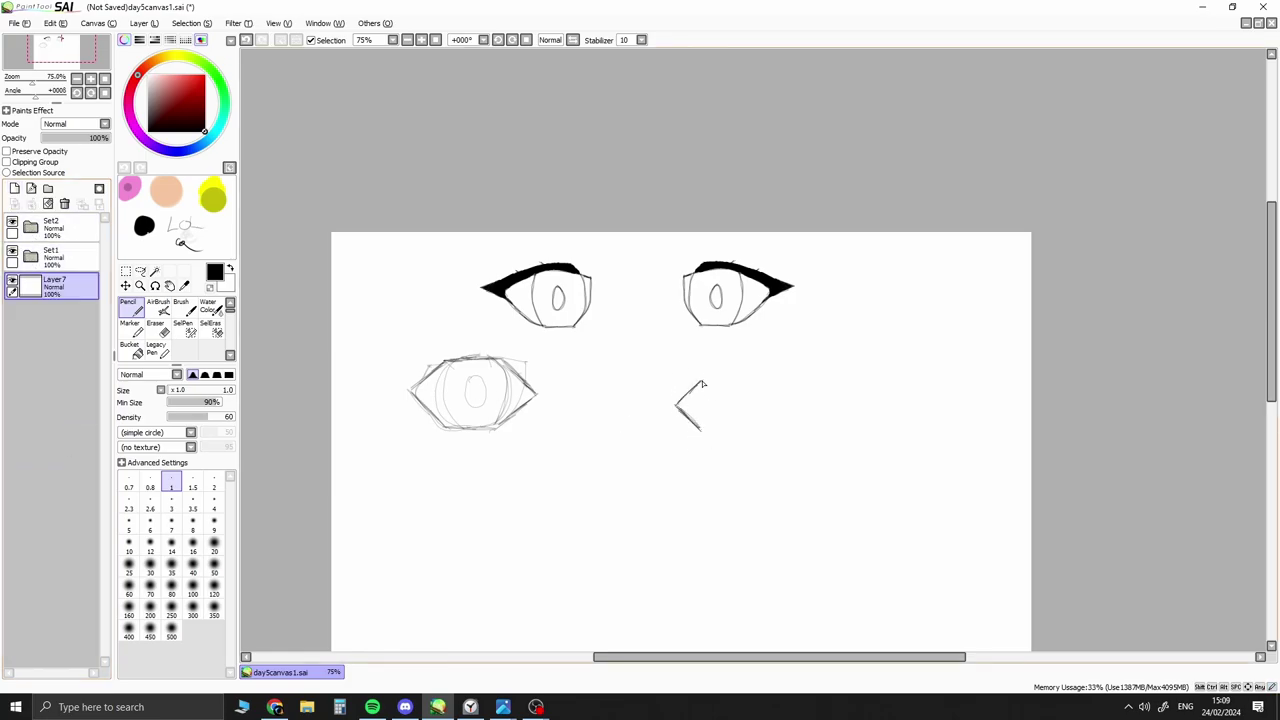
{"action": "key", "text": "ctrl+z"}
{"action": "mouse_move", "coordinate": [702, 431]}
{"action": "left_mouse_down"}
{"action": "mouse_move", "coordinate": [748, 432]}
{"action": "mouse_move", "coordinate": [774, 405]}
{"action": "left_mouse_up"}
{"action": "left_click_drag", "start_coordinate": [766, 402], "coordinate": [750, 377]}
{"action": "key", "text": "ctrl+z"}
{"action": "mouse_move", "coordinate": [750, 376]}
{"action": "left_mouse_down"}
{"action": "mouse_move", "coordinate": [776, 404]}
{"action": "mouse_move", "coordinate": [749, 377]}
{"action": "left_mouse_up"}
{"action": "key", "text": "ctrl+z"}
{"action": "left_click_drag", "start_coordinate": [745, 377], "coordinate": [742, 407]}
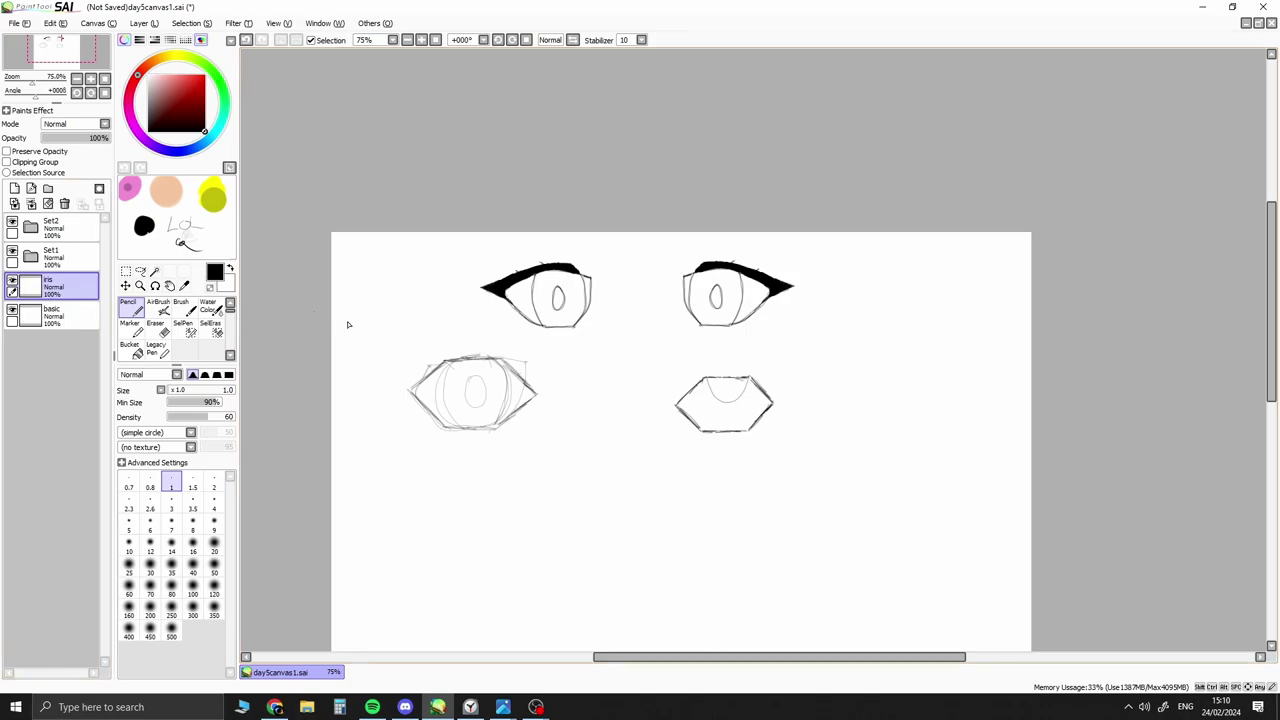
Complete the iris circle above the eye outline on a new layer named "hidden iris" and hide that layer
{"action": "left_click", "coordinate": [14, 188]}
{"action": "double_click", "coordinate": [55, 283]}
{"action": "type", "text": "hidden iris"}
{"action": "key", "text": "Return"}
{"action": "left_click_drag", "start_coordinate": [717, 398], "coordinate": [712, 350]}
{"action": "key", "text": "ctrl+z"}
{"action": "key", "text": "ctrl+z"}
{"action": "left_click", "coordinate": [12, 280]}
Add a new top layer named "eye shape"
{"action": "left_click", "coordinate": [14, 188]}
{"action": "double_click", "coordinate": [55, 283]}
{"action": "type", "text": "eye shape"}
{"action": "key", "text": "Return"}
Try lower and side contour strokes for the lower right-hand eye and undo them
{"action": "key", "text": "ctrl+z"}
{"action": "mouse_move", "coordinate": [767, 416]}
{"action": "left_mouse_down"}
{"action": "mouse_move", "coordinate": [706, 432]}
{"action": "mouse_move", "coordinate": [722, 430]}
{"action": "left_mouse_up"}
{"action": "key", "text": "ctrl+z"}
{"action": "key", "text": "ctrl+z"}
{"action": "left_click_drag", "start_coordinate": [705, 379], "coordinate": [698, 433]}
{"action": "key", "text": "ctrl+z"}
{"action": "key", "text": "ctrl+z"}
{"action": "mouse_move", "coordinate": [705, 379]}
{"action": "left_mouse_down"}
{"action": "mouse_move", "coordinate": [694, 398]}
{"action": "mouse_move", "coordinate": [716, 377]}
{"action": "left_mouse_up"}
{"action": "key", "text": "ctrl+z"}
{"action": "key", "text": "ctrl+z"}
{"action": "key", "text": "ctrl+z"}
{"action": "key", "text": "ctrl+z"}
{"action": "key", "text": "ctrl+z"}
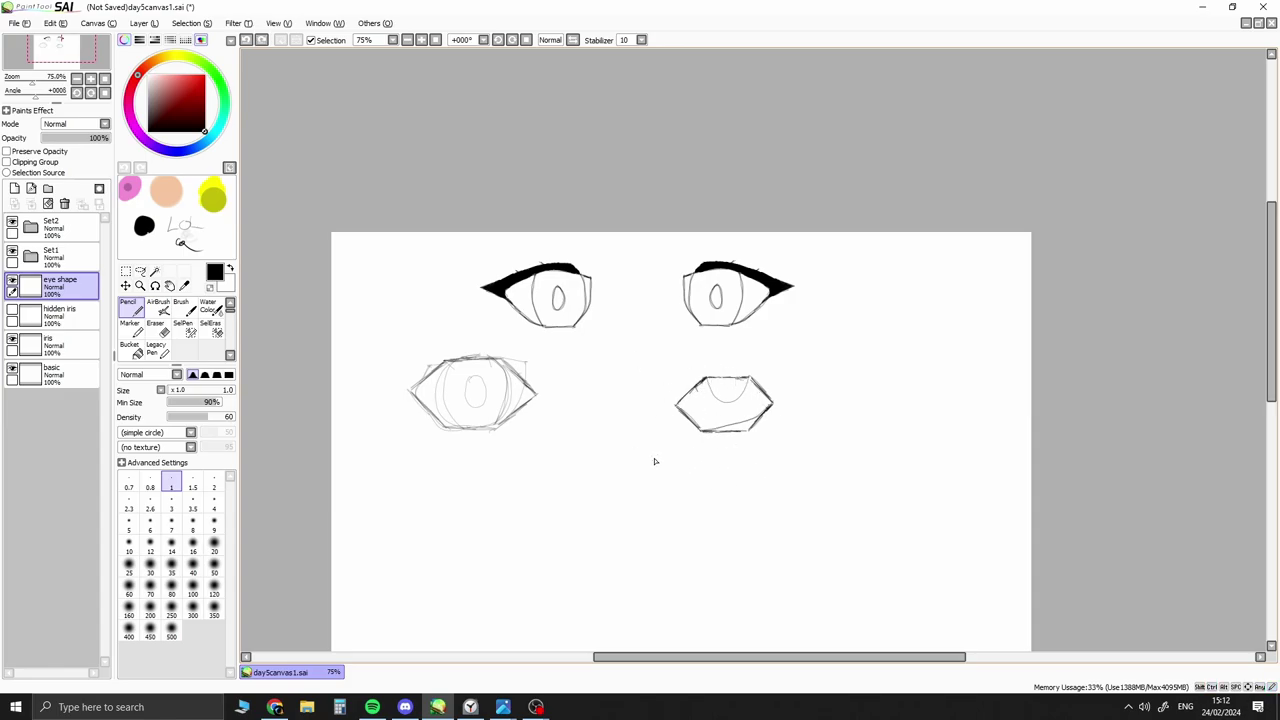
Erase the round iris of the lower right-hand eye from layers "hidden iris" and "iris"
{"action": "left_click", "coordinate": [155, 327]}
{"action": "key", "text": "ctrl+y"}
{"action": "key", "text": "ctrl+z"}
{"action": "double_click", "coordinate": [70, 276]}
{"action": "type", "text": "eye"}
{"action": "left_click_drag", "start_coordinate": [766, 396], "coordinate": [728, 408]}
{"action": "key", "text": "ctrl+z"}
{"action": "key", "text": "ctrl+z"}
{"action": "key", "text": "ctrl+y"}
{"action": "key", "text": "ctrl+y"}
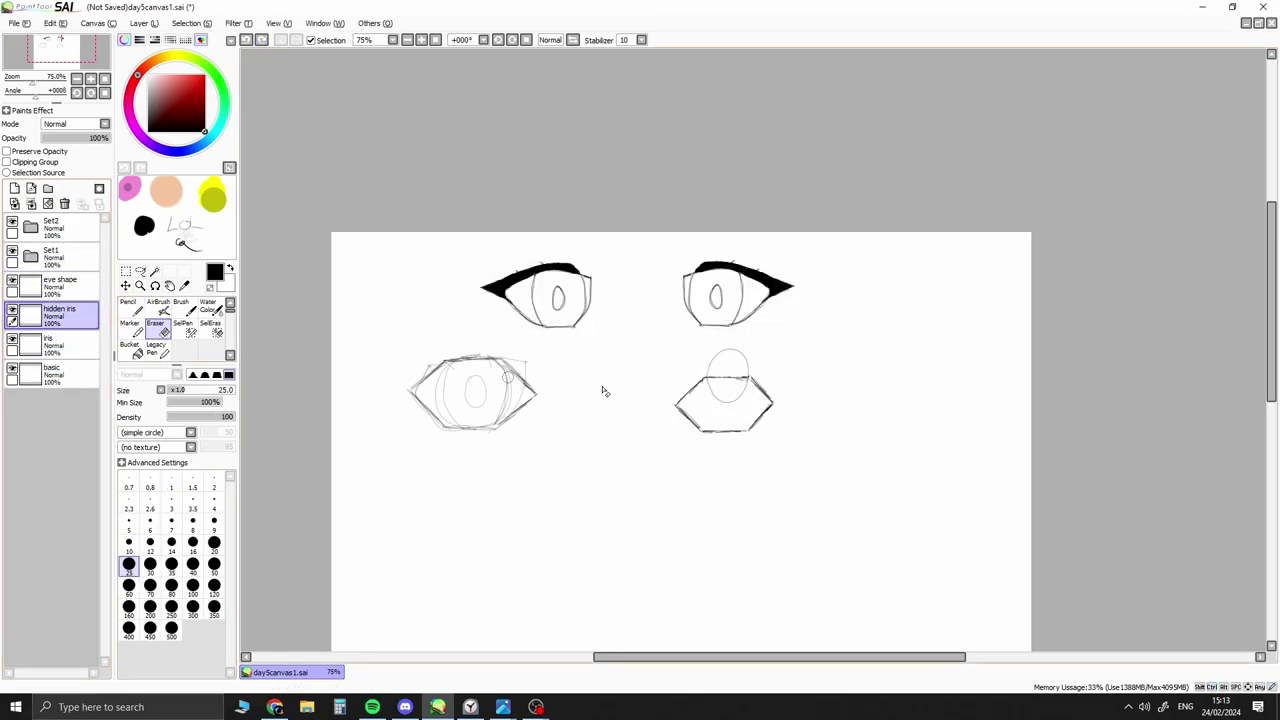
{"action": "key", "text": "ctrl+y"}
{"action": "key", "text": "ctrl+y"}
{"action": "key", "text": "ctrl+y"}
{"action": "key", "text": "ctrl+y"}
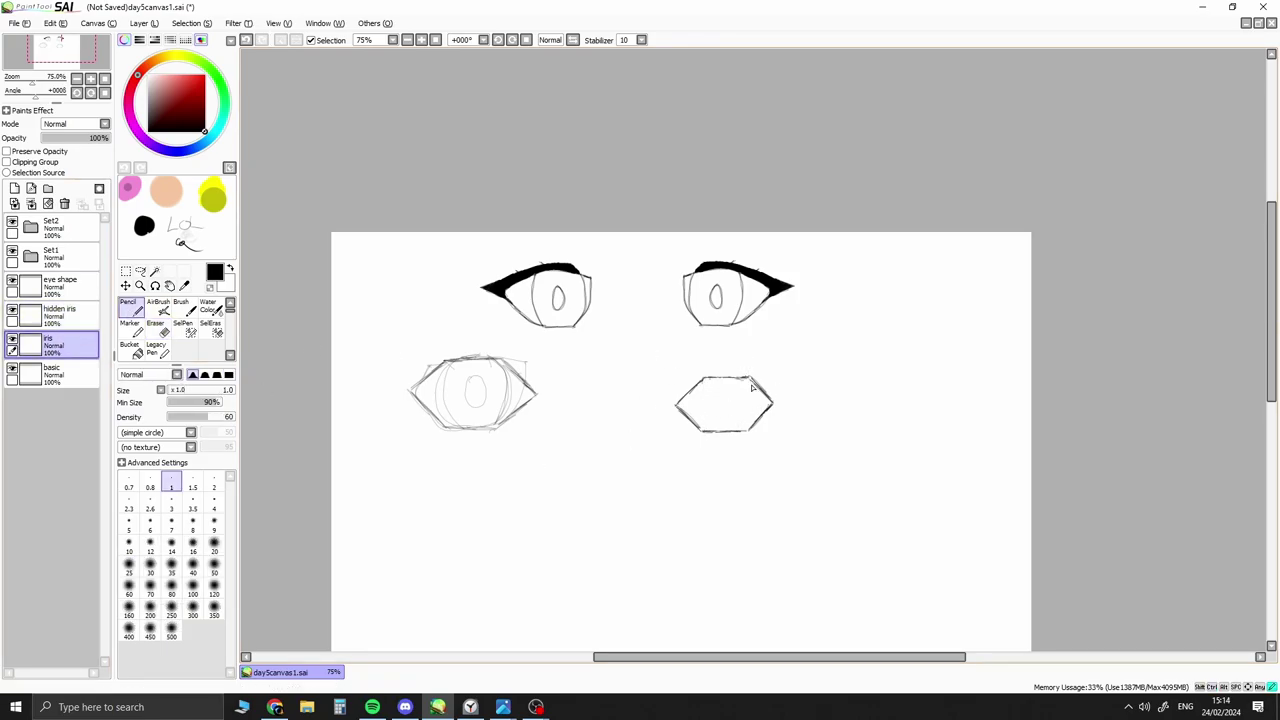
Draw two outward-curving iris sides inside the hexagonal eye on layer "iris", redoing strokes until they fit
{"action": "key", "text": "ctrl+z"}
{"action": "key", "text": "ctrl+z"}
{"action": "key", "text": "ctrl+y"}
{"action": "key", "text": "ctrl+z"}
{"action": "key", "text": "ctrl+z"}
{"action": "key", "text": "ctrl+y"}
{"action": "key", "text": "ctrl+y"}
{"action": "key", "text": "ctrl+z"}
{"action": "key", "text": "ctrl+y"}
{"action": "key", "text": "ctrl+y"}
{"action": "key", "text": "ctrl+z"}
{"action": "key", "text": "ctrl+y"}
{"action": "key", "text": "ctrl+z"}
{"action": "key", "text": "ctrl+y"}
{"action": "key", "text": "ctrl+z"}
{"action": "key", "text": "ctrl+y"}
{"action": "key", "text": "ctrl+z"}
{"action": "key", "text": "ctrl+z"}
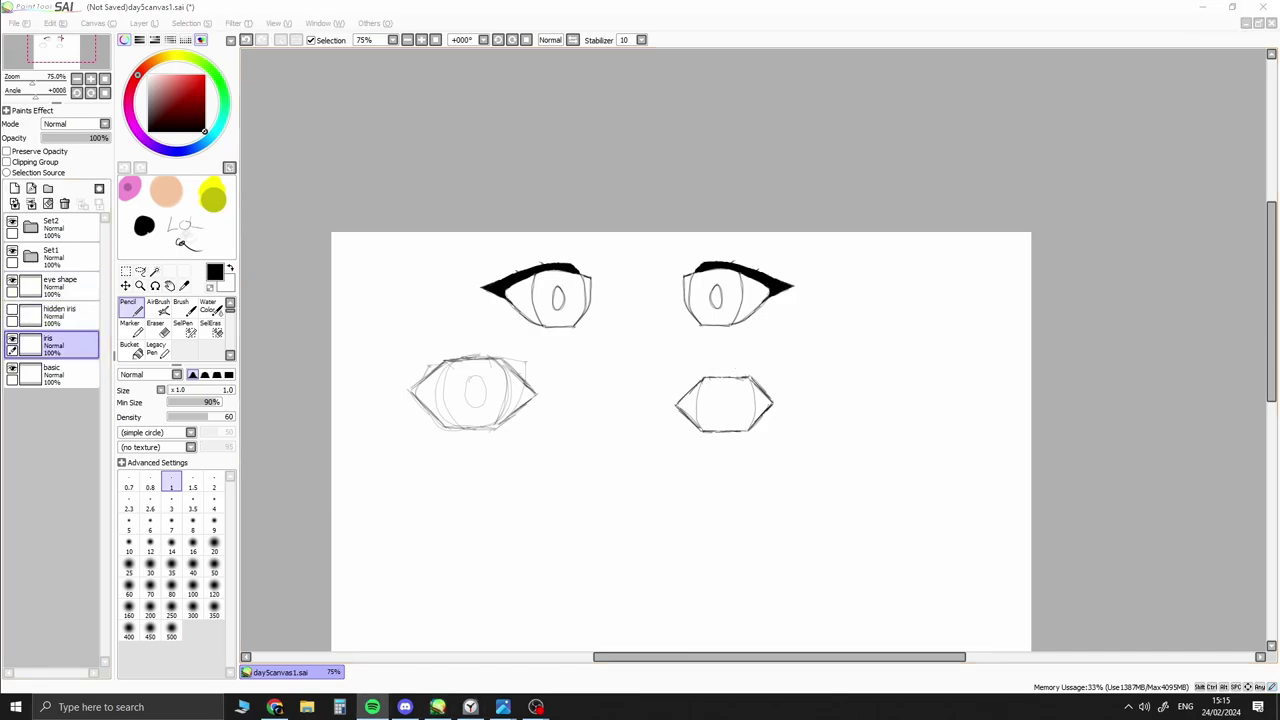
Retrace both curved iris sides to darken them
{"action": "left_click", "coordinate": [637, 403]}
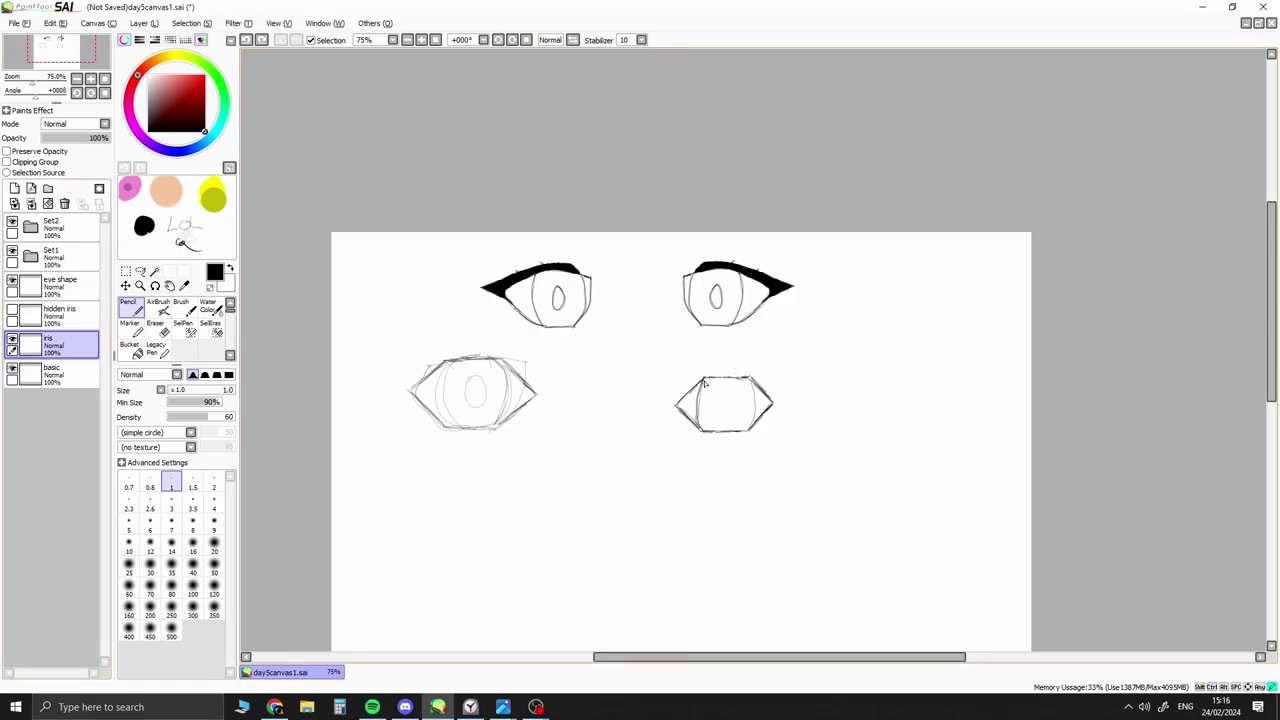
{"action": "left_click_drag", "start_coordinate": [704, 380], "coordinate": [702, 432]}
{"action": "left_click_drag", "start_coordinate": [750, 378], "coordinate": [759, 427]}
Draw a narrow oval pupil in the middle of the iris on a new layer named "pupil"
{"action": "key", "text": "ctrl+shift+n"}
{"action": "double_click", "coordinate": [60, 341]}
{"action": "type", "text": "pupil"}
{"action": "key", "text": "Return"}
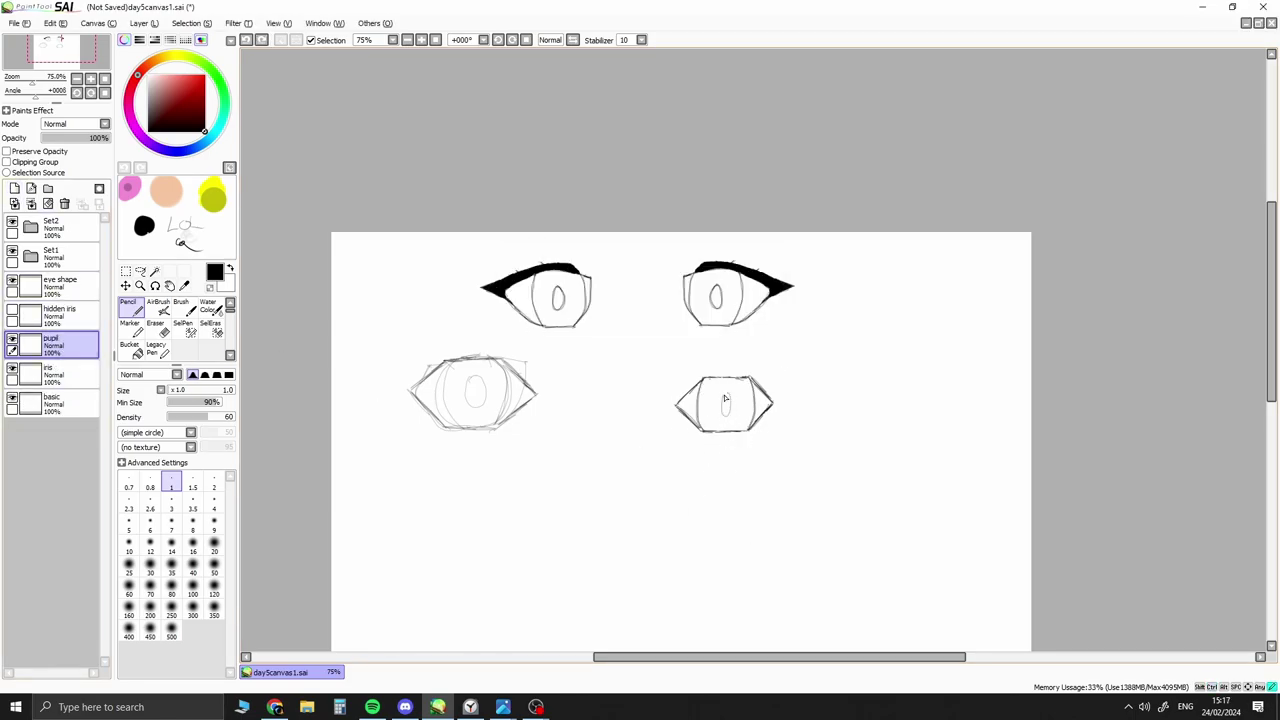
{"action": "left_click_drag", "start_coordinate": [739, 398], "coordinate": [747, 414]}
{"action": "key", "text": "alt+Tab"}
{"action": "key", "text": "super+e"}
{"action": "key", "text": "super+shift+Right"}
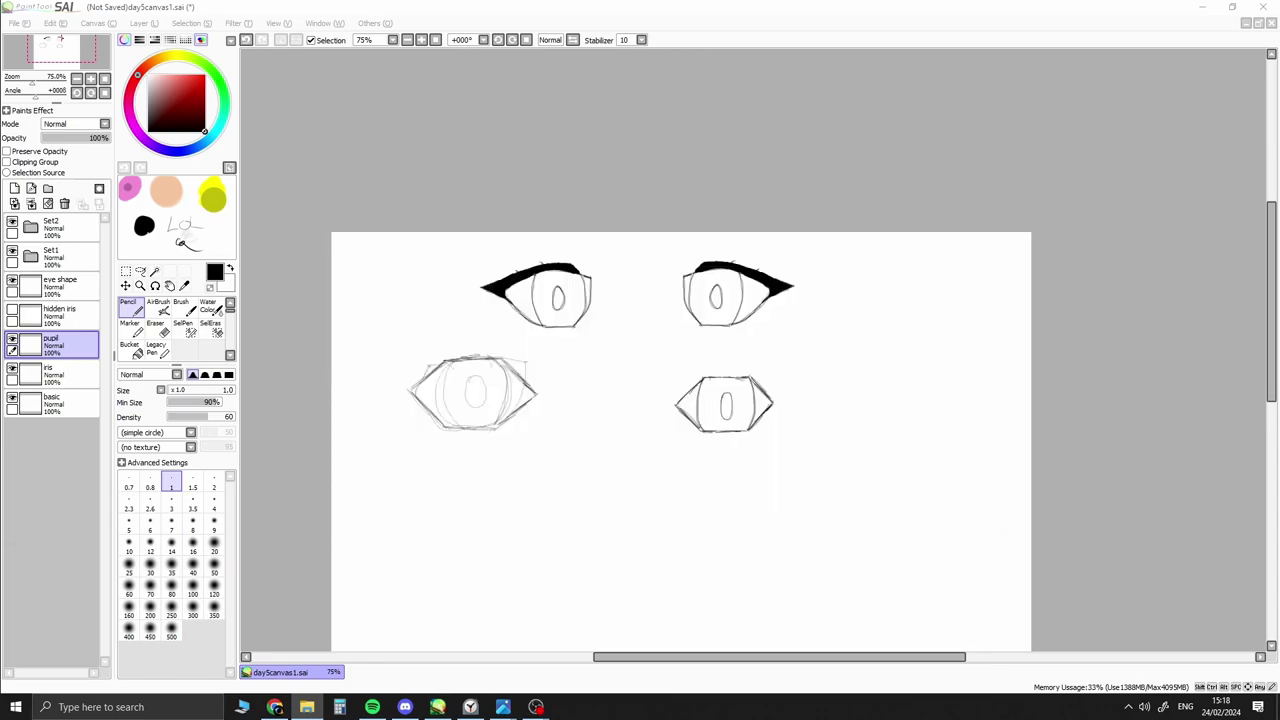
{"action": "left_click", "coordinate": [727, 410]}
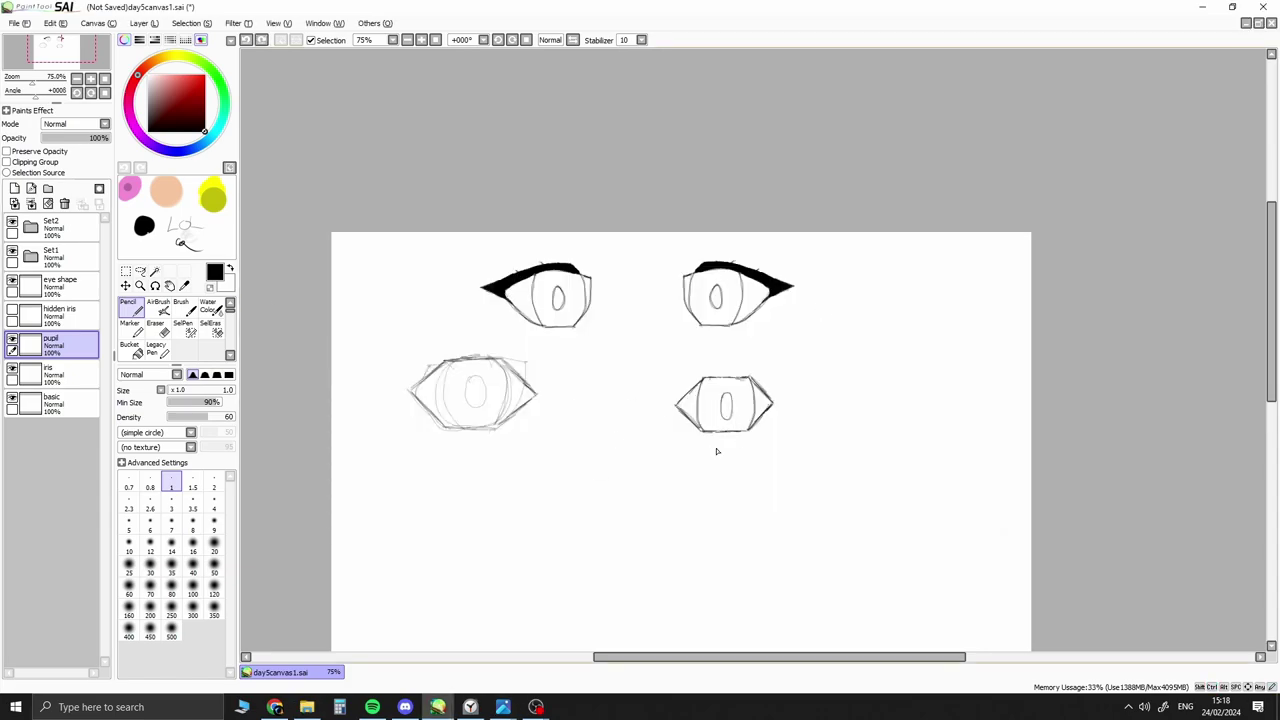
Add small round highlights and a black centre dot inside the pupil
{"action": "left_click_drag", "start_coordinate": [725, 424], "coordinate": [733, 424]}
{"action": "key", "text": "ctrl+z"}
{"action": "left_click", "coordinate": [660, 400], "text": "ctrl+shift"}
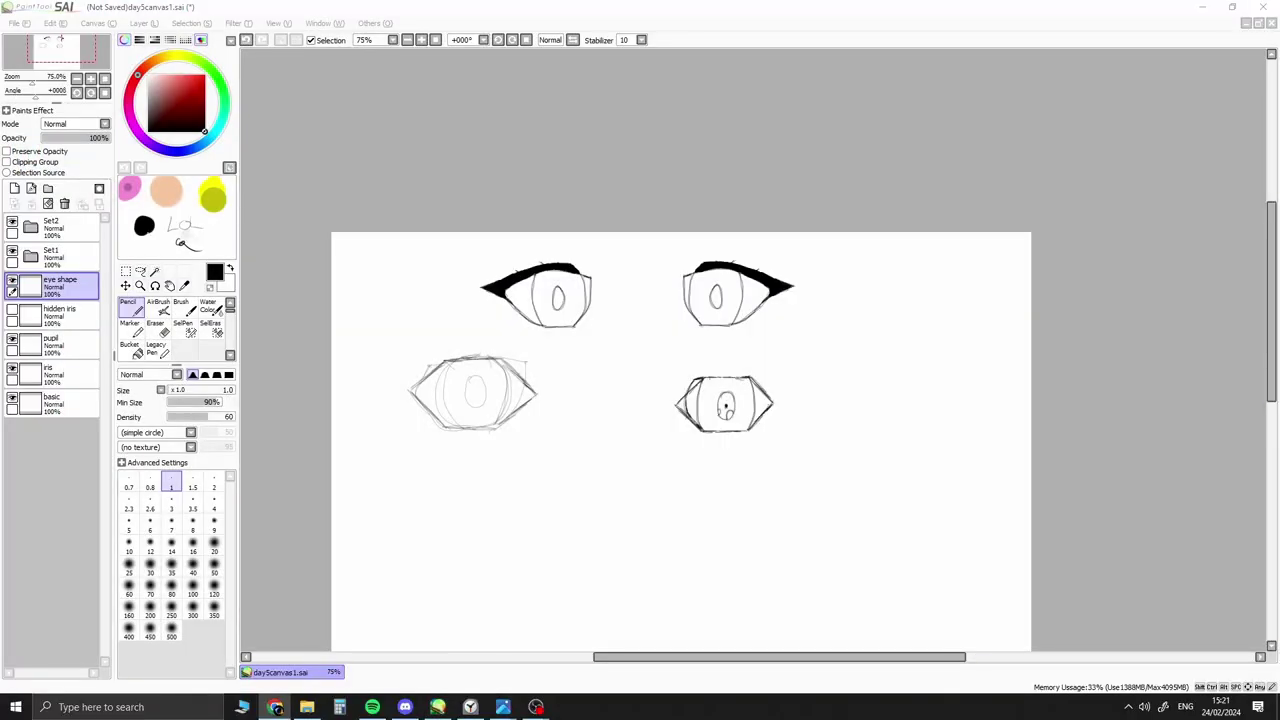
Draw the eye's rounded inner-corner contour on layer "eye shape", cutting off the hexagon's left point
{"action": "left_click", "coordinate": [503, 458]}
{"action": "key", "text": "ctrl+z"}
{"action": "left_click_drag", "start_coordinate": [710, 378], "coordinate": [694, 398]}
{"action": "key", "text": "ctrl+z"}
{"action": "left_click", "coordinate": [629, 414]}
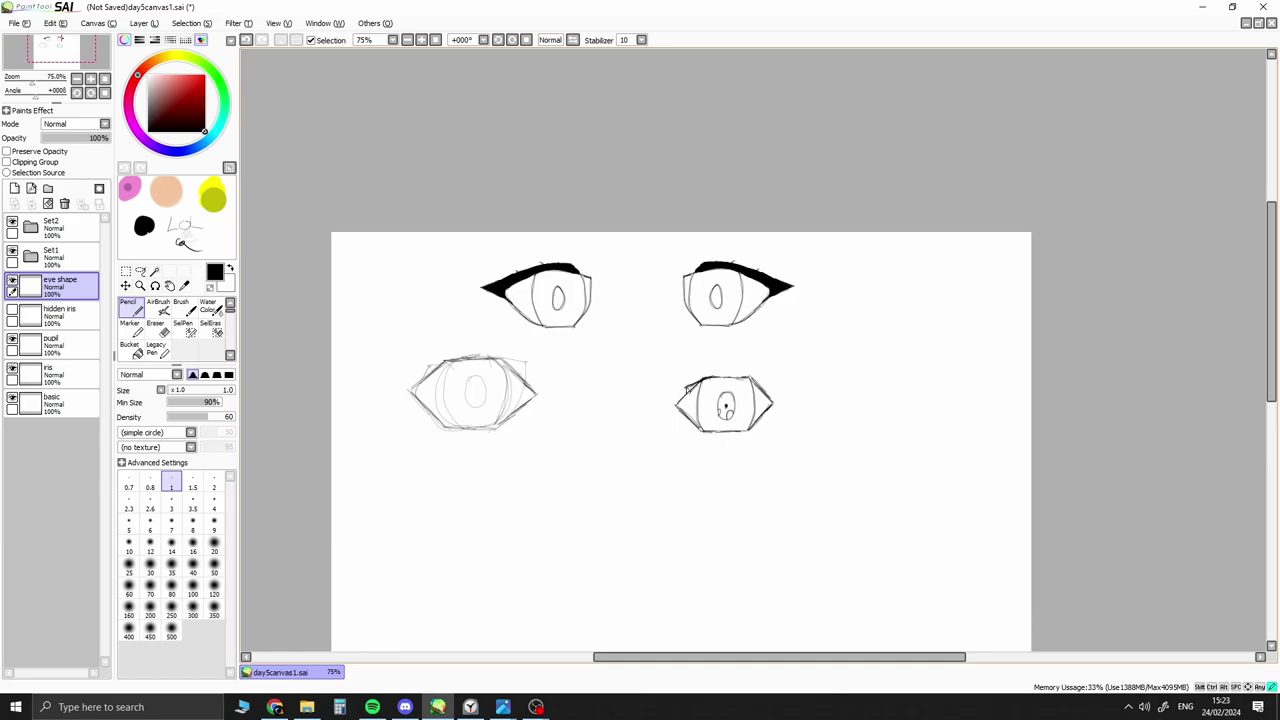
{"action": "left_click_drag", "start_coordinate": [688, 386], "coordinate": [705, 432]}
{"action": "key", "text": "ctrl+z"}
{"action": "key", "text": "ctrl+z"}
{"action": "left_click_drag", "start_coordinate": [700, 380], "coordinate": [706, 436]}
{"action": "key", "text": "ctrl+z"}
{"action": "mouse_move", "coordinate": [700, 388]}
{"action": "left_mouse_down"}
{"action": "mouse_move", "coordinate": [752, 383]}
{"action": "mouse_move", "coordinate": [704, 430]}
{"action": "mouse_move", "coordinate": [714, 448]}
{"action": "mouse_move", "coordinate": [756, 437]}
{"action": "mouse_move", "coordinate": [705, 411]}
{"action": "mouse_move", "coordinate": [739, 388]}
{"action": "left_mouse_up"}
{"action": "key", "text": "ctrl+z"}
{"action": "key", "text": "ctrl+z"}
Extend the inner end of the upper right-hand eye's lash line on layer "left eye"
{"action": "left_click", "coordinate": [695, 272], "text": "ctrl+shift"}
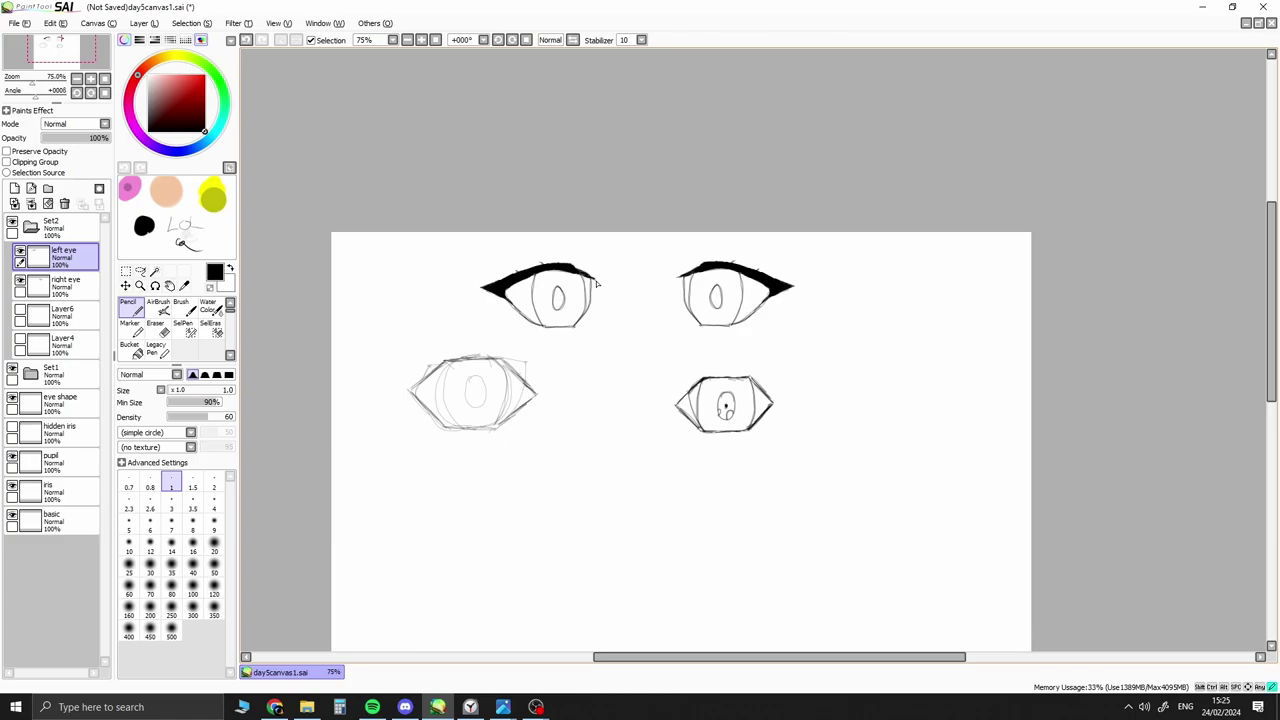
{"action": "key", "text": "ctrl+z"}
Try outer-corner contour strokes on the lower right-hand eye and undo them
{"action": "left_click", "coordinate": [748, 380], "text": "ctrl+shift"}
{"action": "key", "text": "ctrl+z"}
{"action": "key", "text": "ctrl+z"}
{"action": "left_click", "coordinate": [780, 401], "text": "ctrl+shift"}
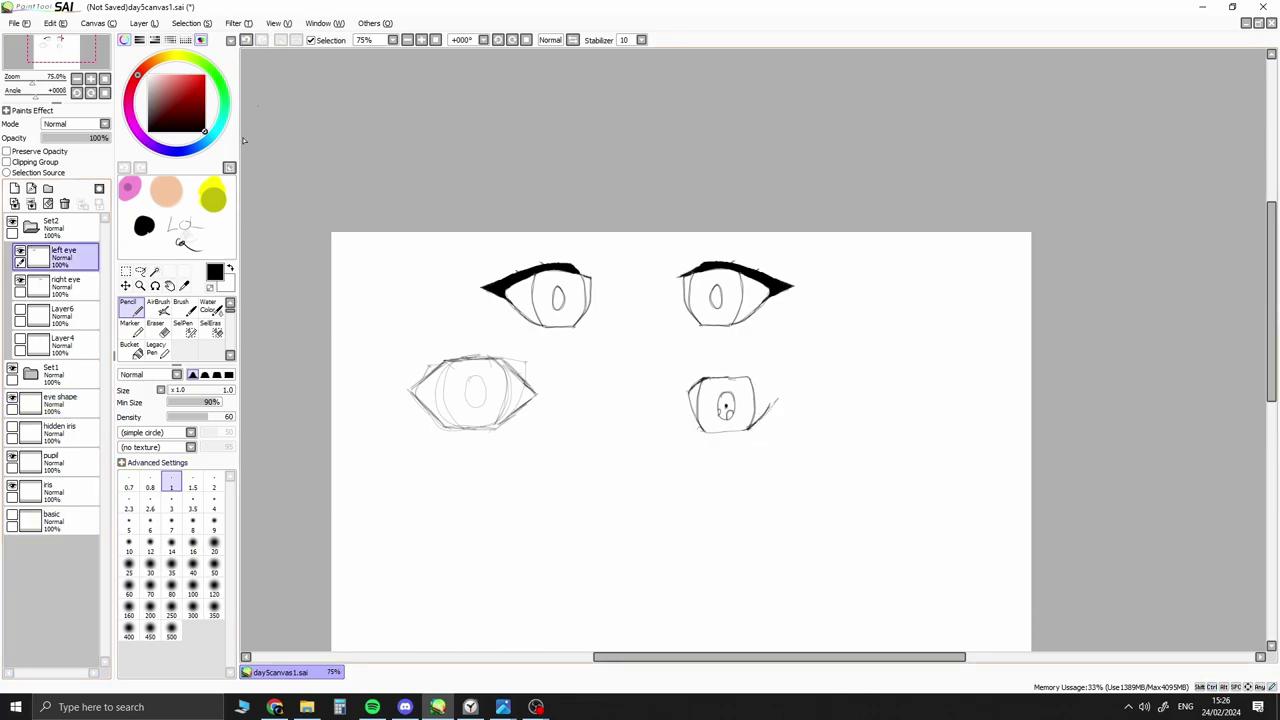
{"action": "key", "text": "e"}
{"action": "left_click", "coordinate": [58, 400]}
{"action": "key", "text": "n"}
{"action": "key", "text": "ctrl+y"}
{"action": "key", "text": "ctrl+y"}
{"action": "key", "text": "ctrl+z"}
{"action": "key", "text": "ctrl+z"}
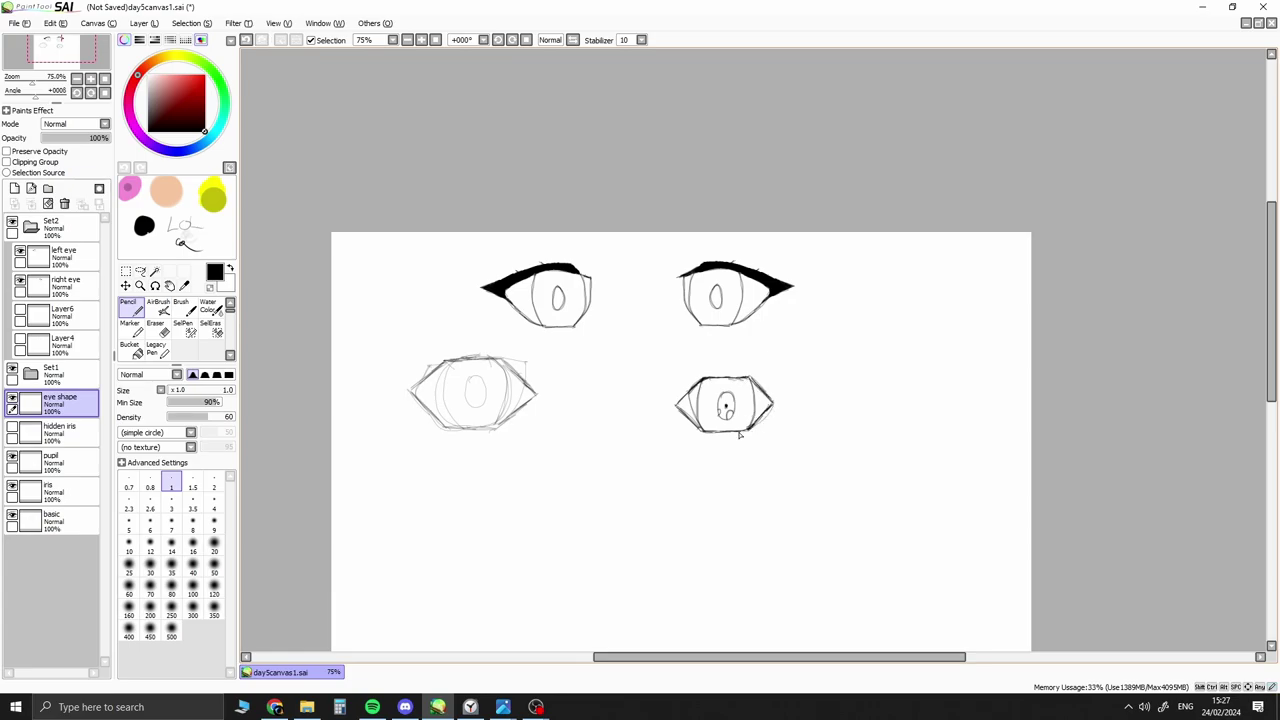
{"action": "left_click", "coordinate": [12, 516]}
{"action": "left_click", "coordinate": [60, 256]}
{"action": "left_click", "coordinate": [60, 400]}
{"action": "left_click", "coordinate": [275, 707]}
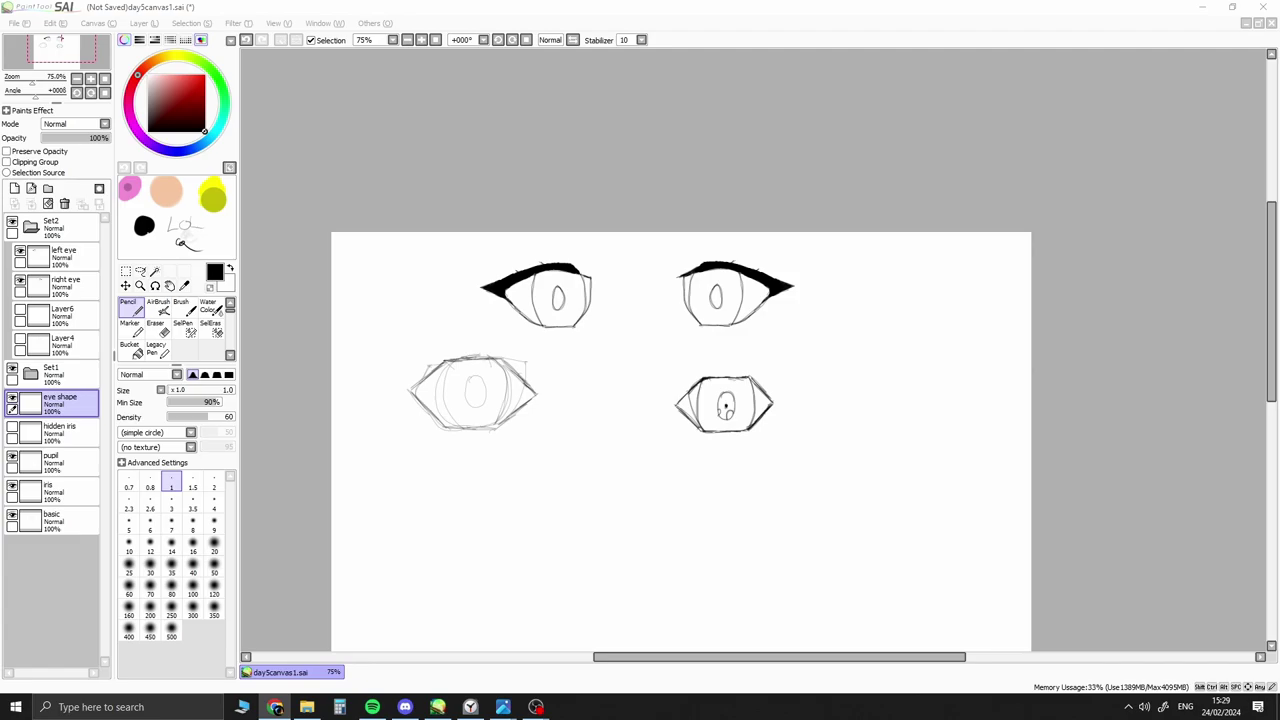
Show the Layer4 guide and draw the lower right-hand eye's pointed outer corner on layer "eye shape"
{"action": "left_click", "coordinate": [20, 338]}
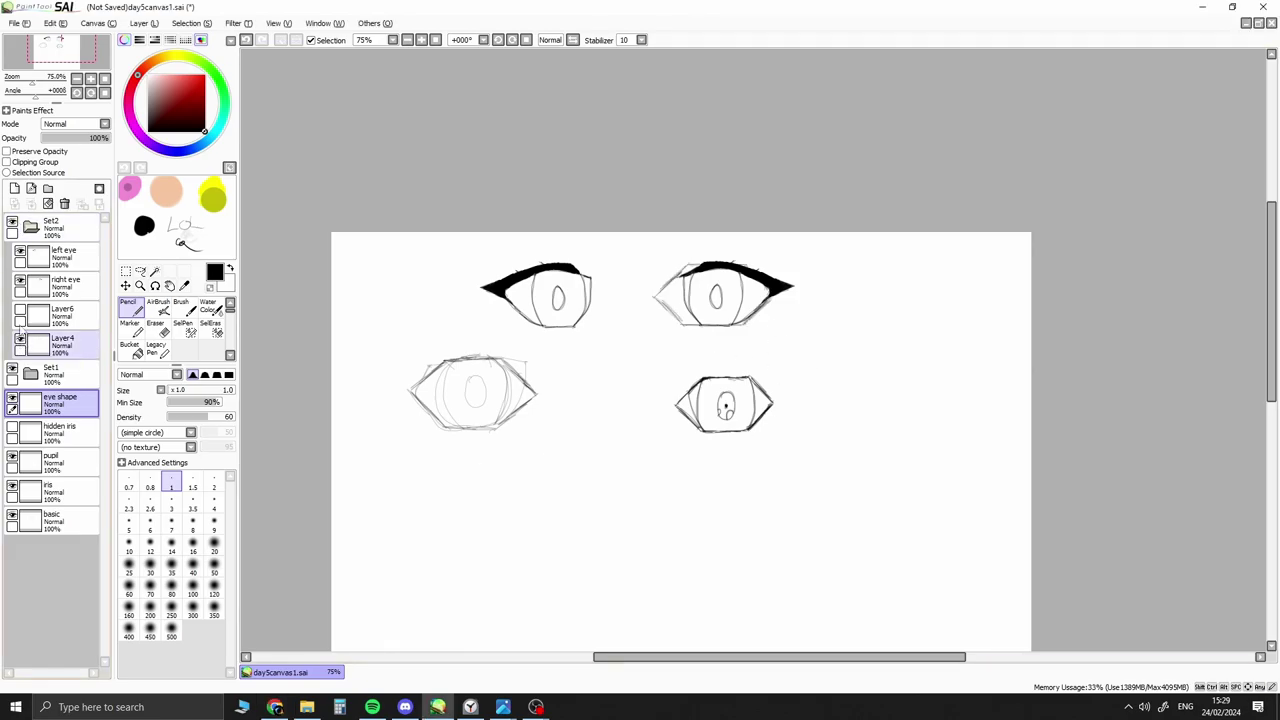
{"action": "mouse_move", "coordinate": [754, 430]}
{"action": "left_mouse_down"}
{"action": "mouse_move", "coordinate": [774, 401]}
{"action": "mouse_move", "coordinate": [779, 412]}
{"action": "mouse_move", "coordinate": [736, 381]}
{"action": "left_mouse_up"}
{"action": "key", "text": "ctrl+z"}
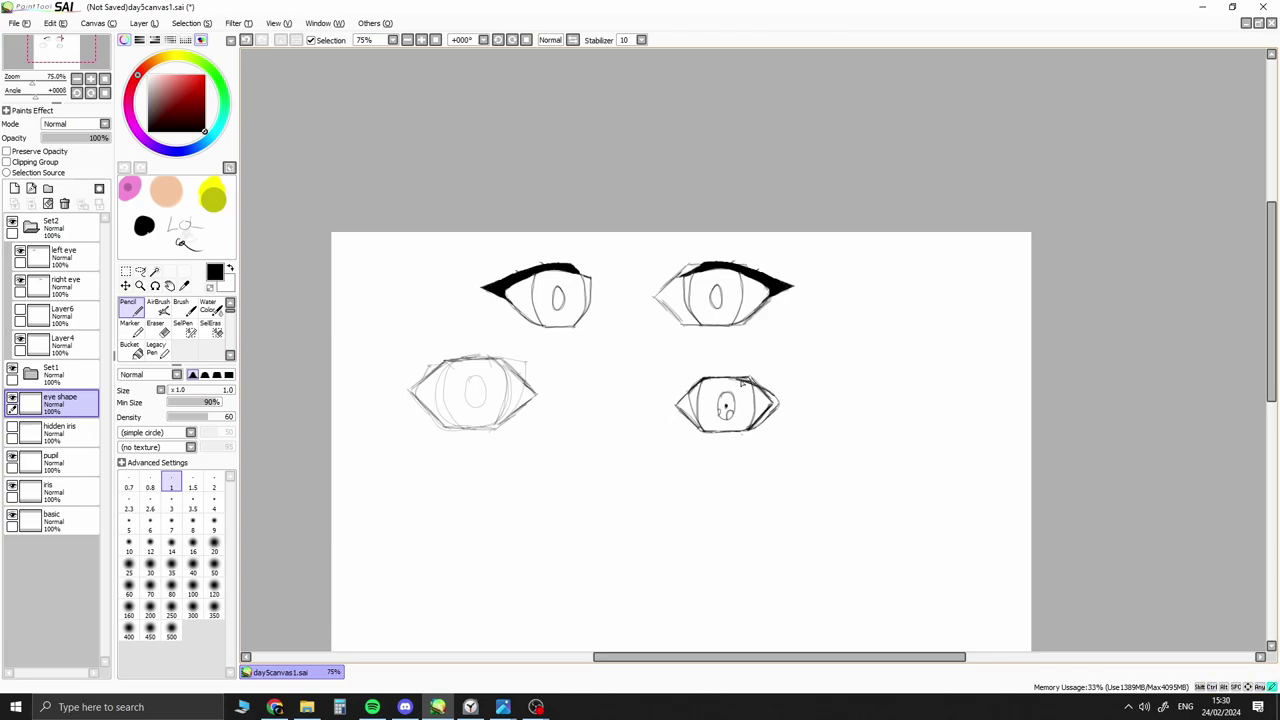
{"action": "key", "text": "ctrl+z"}
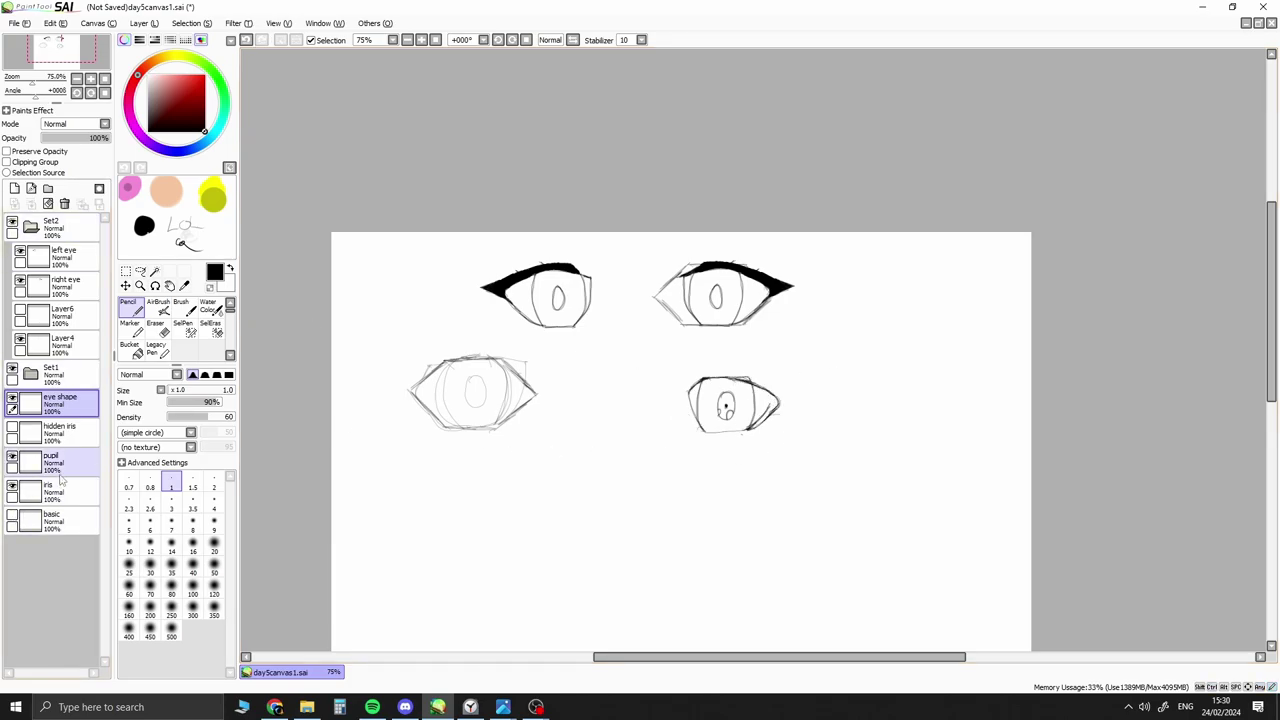
Clean up the eye outline with a size 5 eraser and redraw its bottom edge with the size 1 pencil
{"action": "key", "text": "e"}
{"action": "key", "text": "ctrl+z"}
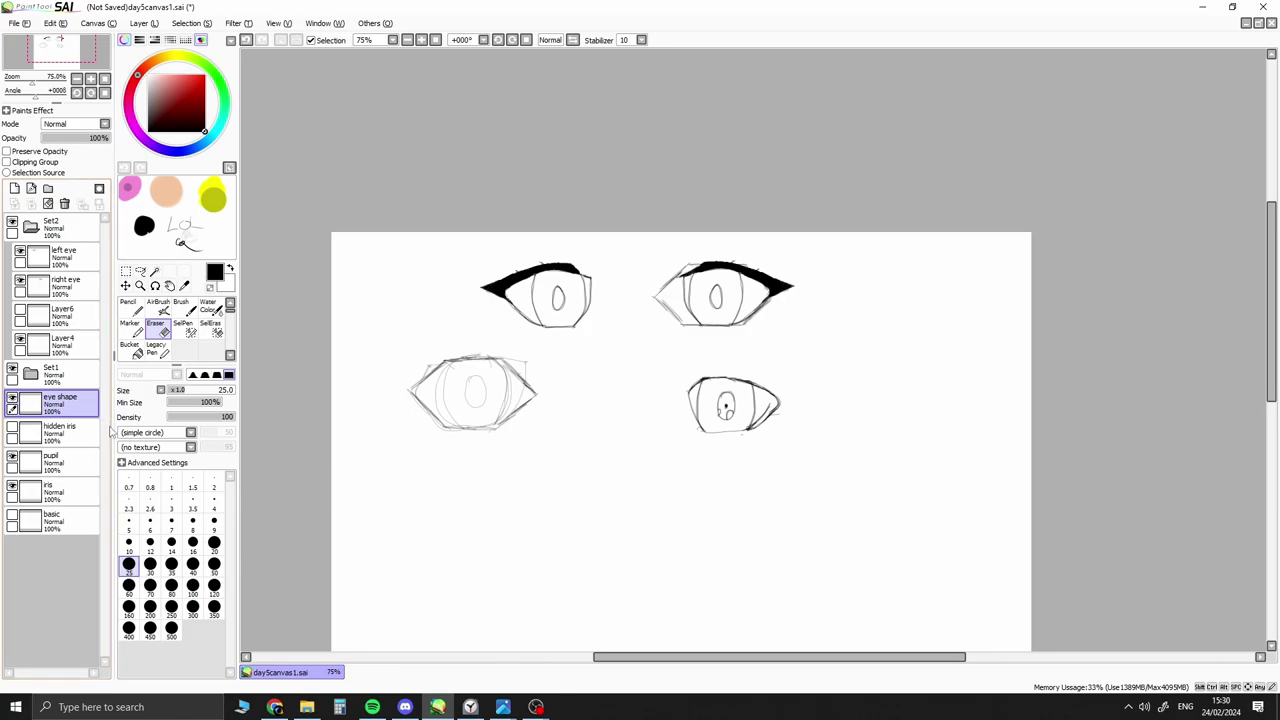
{"action": "left_click", "coordinate": [128, 520]}
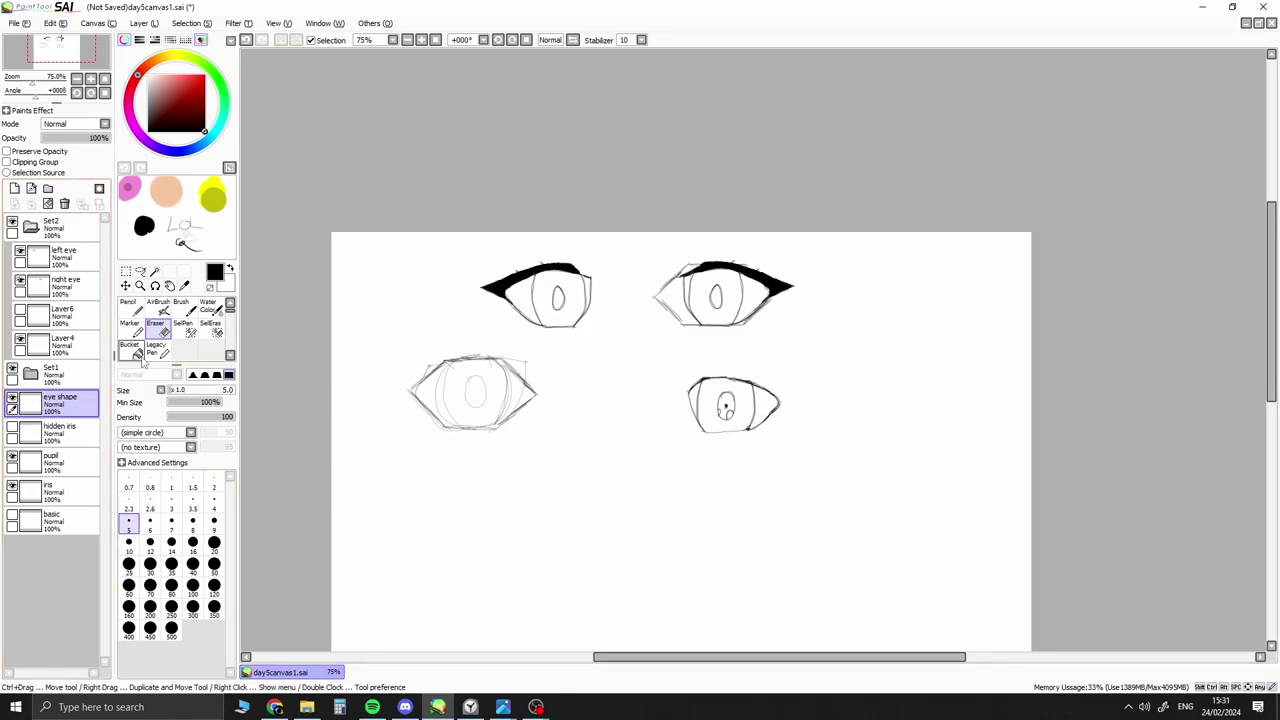
{"action": "key", "text": "n"}
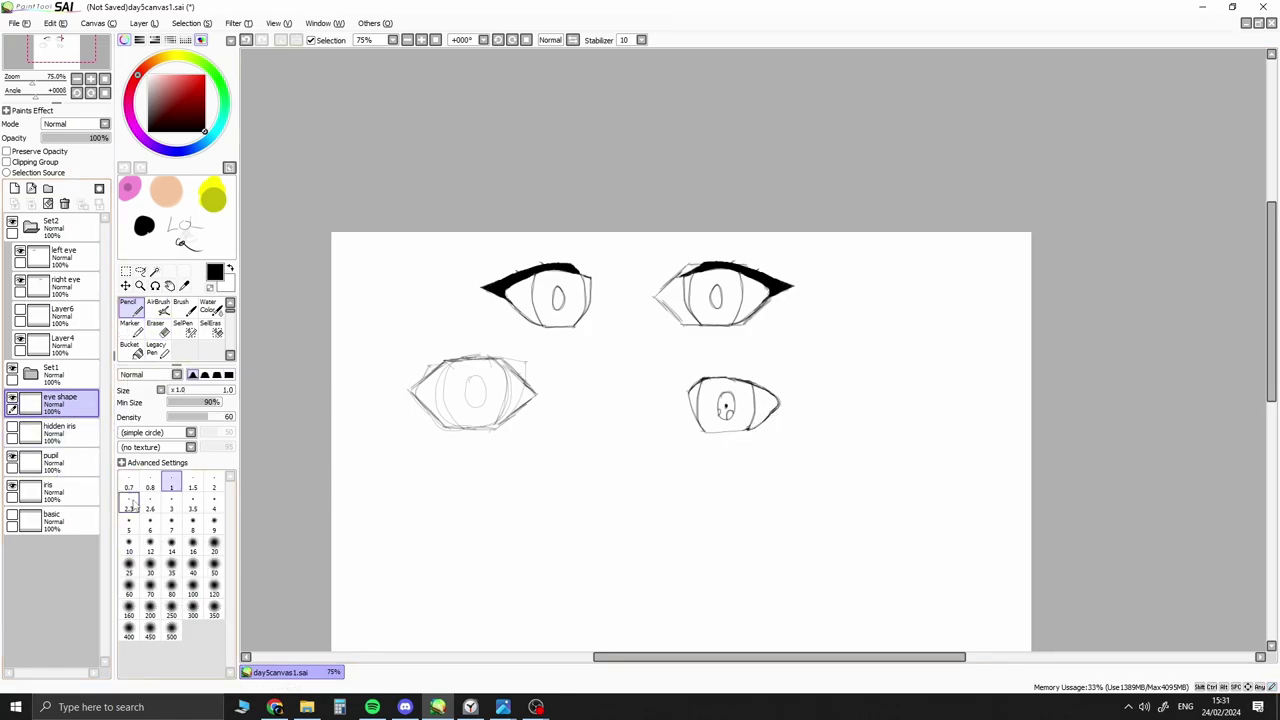
{"action": "left_click_drag", "start_coordinate": [749, 428], "coordinate": [708, 432]}
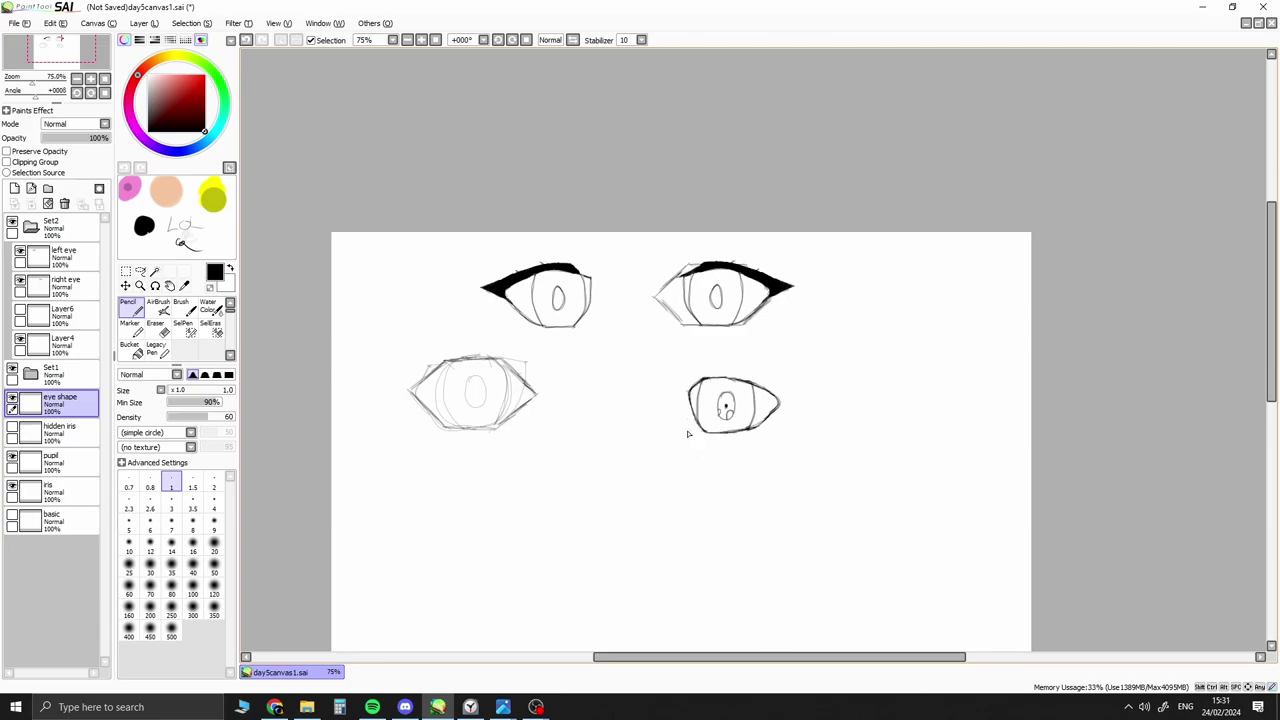
{"action": "key", "text": "e"}
{"action": "key", "text": "n"}
Sketch a winged upper-lash outline over the lower right-hand eye on a new layer named "lashes"
{"action": "key", "text": "ctrl+shift+n"}
{"action": "key", "text": "F2"}
{"action": "type", "text": "lashes"}
{"action": "key", "text": "Return"}
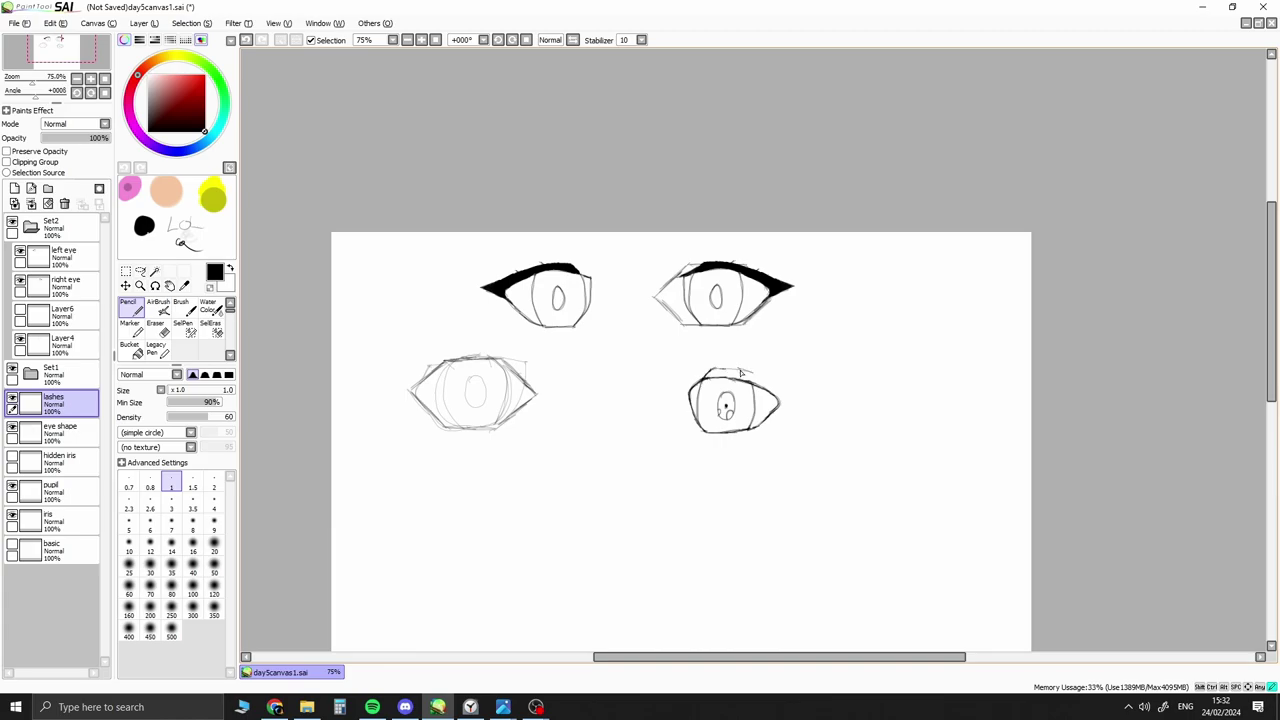
{"action": "mouse_move", "coordinate": [752, 373]}
{"action": "left_mouse_down"}
{"action": "mouse_move", "coordinate": [797, 403]}
{"action": "mouse_move", "coordinate": [779, 413]}
{"action": "mouse_move", "coordinate": [802, 400]}
{"action": "mouse_move", "coordinate": [734, 362]}
{"action": "left_mouse_up"}
{"action": "key", "text": "ctrl+z"}
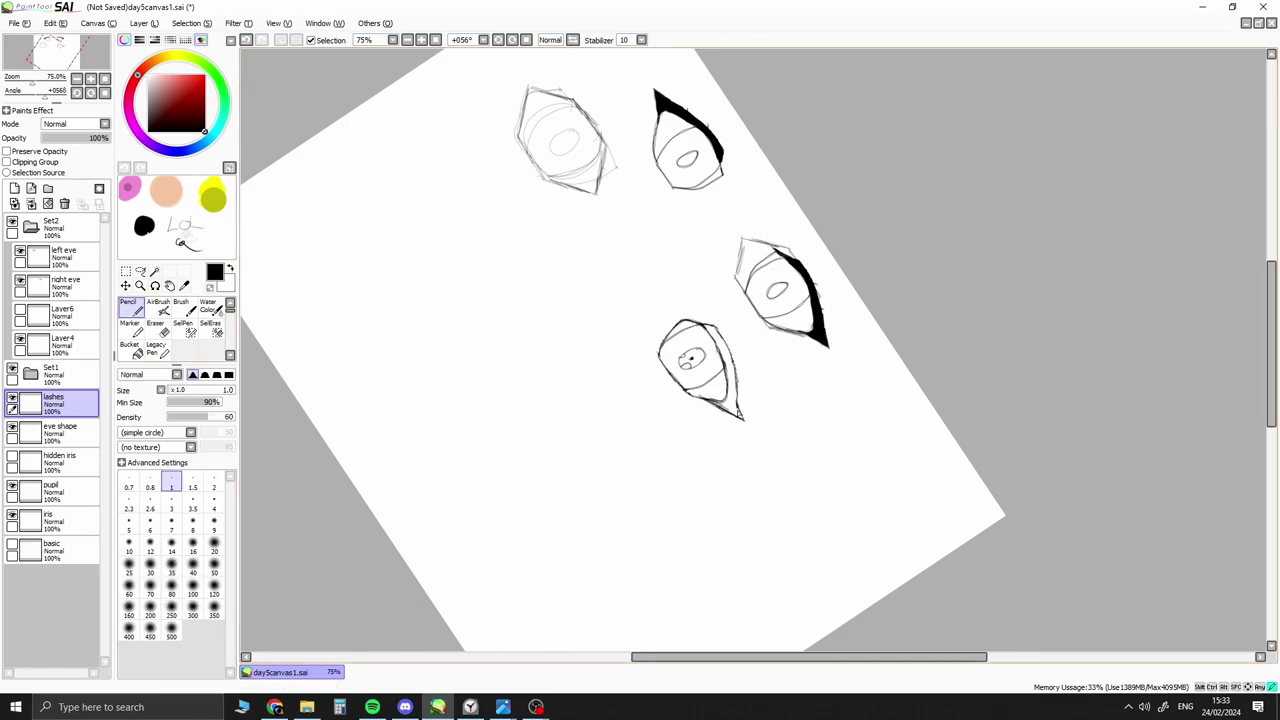
{"action": "key", "text": "Home"}
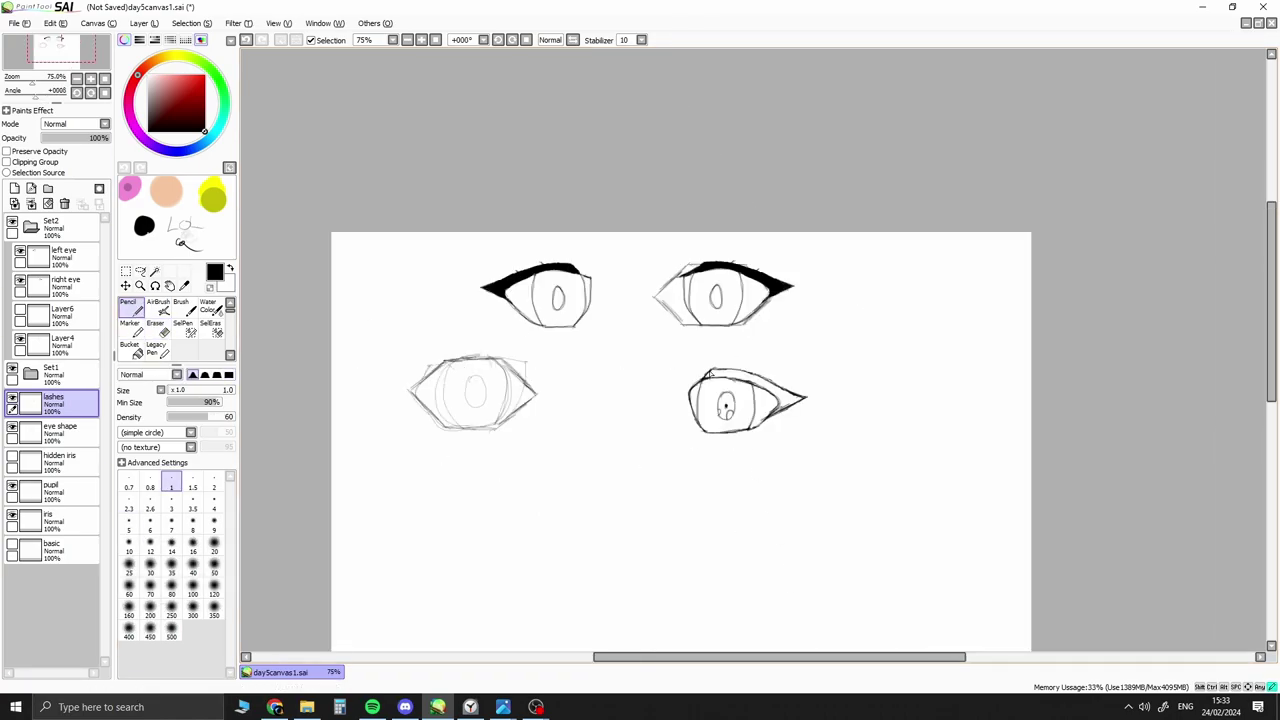
{"action": "key", "text": "ctrl+z"}
Paint a selection over the whole winged lash shape with the SelPen, using size 10 for the wide area
{"action": "key", "text": "s"}
{"action": "scroll", "coordinate": [692, 370], "scroll_direction": "up", "scroll_amount": 3}
{"action": "mouse_move", "coordinate": [760, 390]}
{"action": "left_mouse_down"}
{"action": "mouse_move", "coordinate": [729, 410]}
{"action": "mouse_move", "coordinate": [790, 402]}
{"action": "mouse_move", "coordinate": [834, 416]}
{"action": "left_mouse_up"}
{"action": "key", "text": "End"}
{"action": "key", "text": "End"}
{"action": "key", "text": "End"}
{"action": "key", "text": "End"}
{"action": "left_click_drag", "start_coordinate": [722, 480], "coordinate": [719, 543]}
{"action": "mouse_move", "coordinate": [719, 485]}
{"action": "left_mouse_down"}
{"action": "mouse_move", "coordinate": [716, 542]}
{"action": "mouse_move", "coordinate": [692, 563]}
{"action": "left_mouse_up"}
{"action": "key", "text": "End"}
{"action": "key", "text": "End"}
{"action": "key", "text": "End"}
{"action": "mouse_move", "coordinate": [543, 442]}
{"action": "left_mouse_down"}
{"action": "mouse_move", "coordinate": [557, 529]}
{"action": "mouse_move", "coordinate": [566, 495]}
{"action": "mouse_move", "coordinate": [657, 427]}
{"action": "mouse_move", "coordinate": [696, 367]}
{"action": "mouse_move", "coordinate": [627, 445]}
{"action": "left_mouse_up"}
{"action": "left_click", "coordinate": [128, 543]}
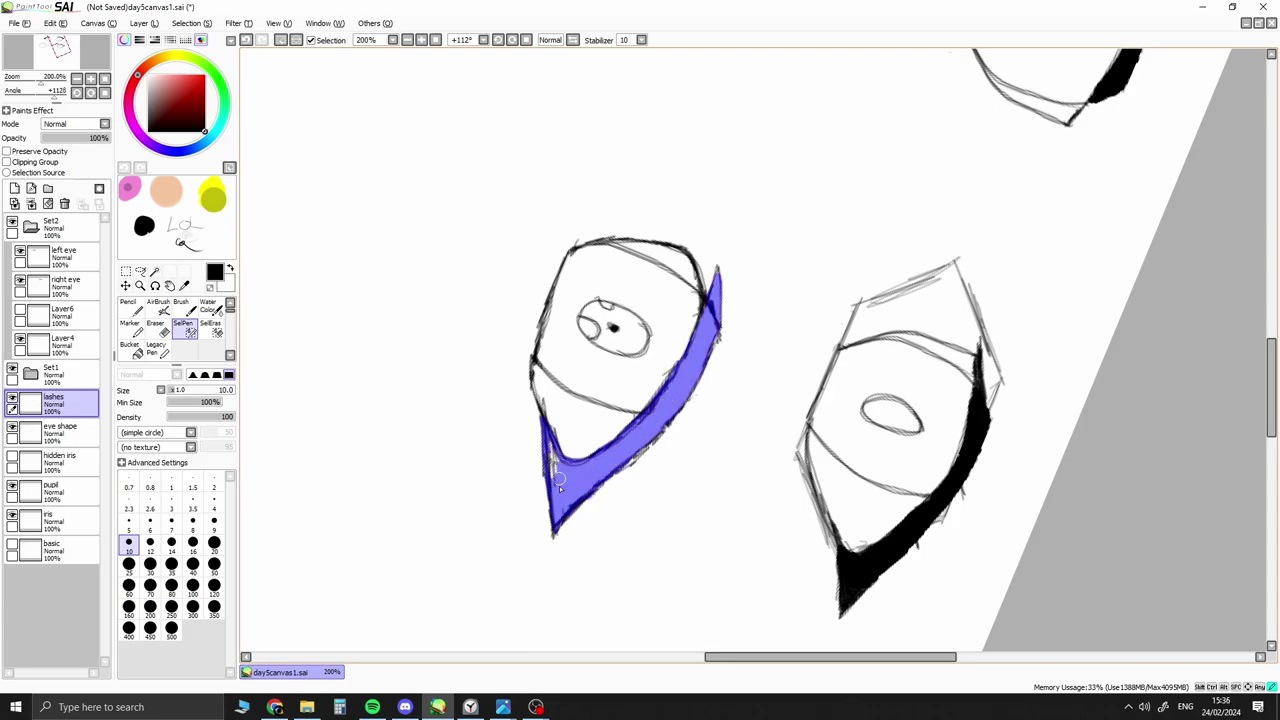
Fill the selected lash shape with black, touch up its edge with the size 5 SelPen, and clear the selection
{"action": "left_click", "coordinate": [130, 326]}
{"action": "left_click_drag", "start_coordinate": [550, 525], "coordinate": [700, 360]}
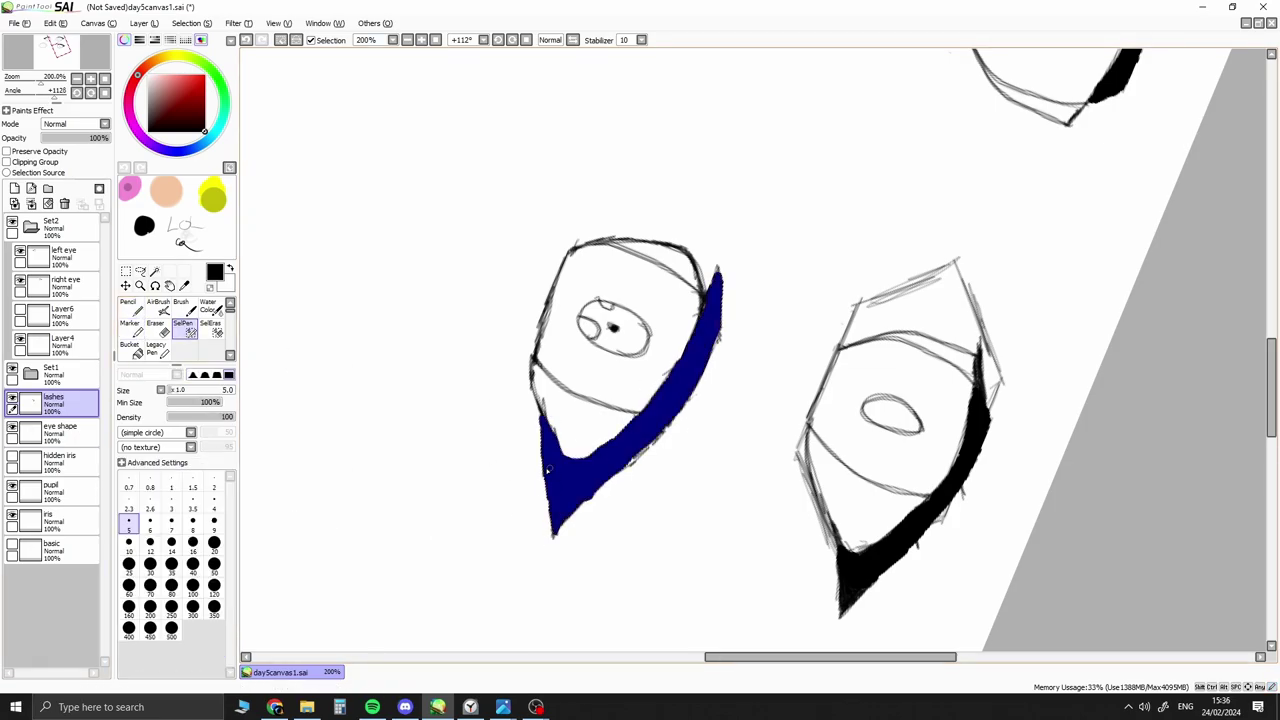
{"action": "key", "text": "ctrl+t"}
{"action": "key", "text": "Return"}
Trim the lash edges with the size 5 eraser and refine its tips with the size 1 pencil
{"action": "key", "text": "e"}
{"action": "mouse_move", "coordinate": [592, 502]}
{"action": "left_mouse_down"}
{"action": "mouse_move", "coordinate": [664, 443]}
{"action": "mouse_move", "coordinate": [725, 335]}
{"action": "left_mouse_up"}
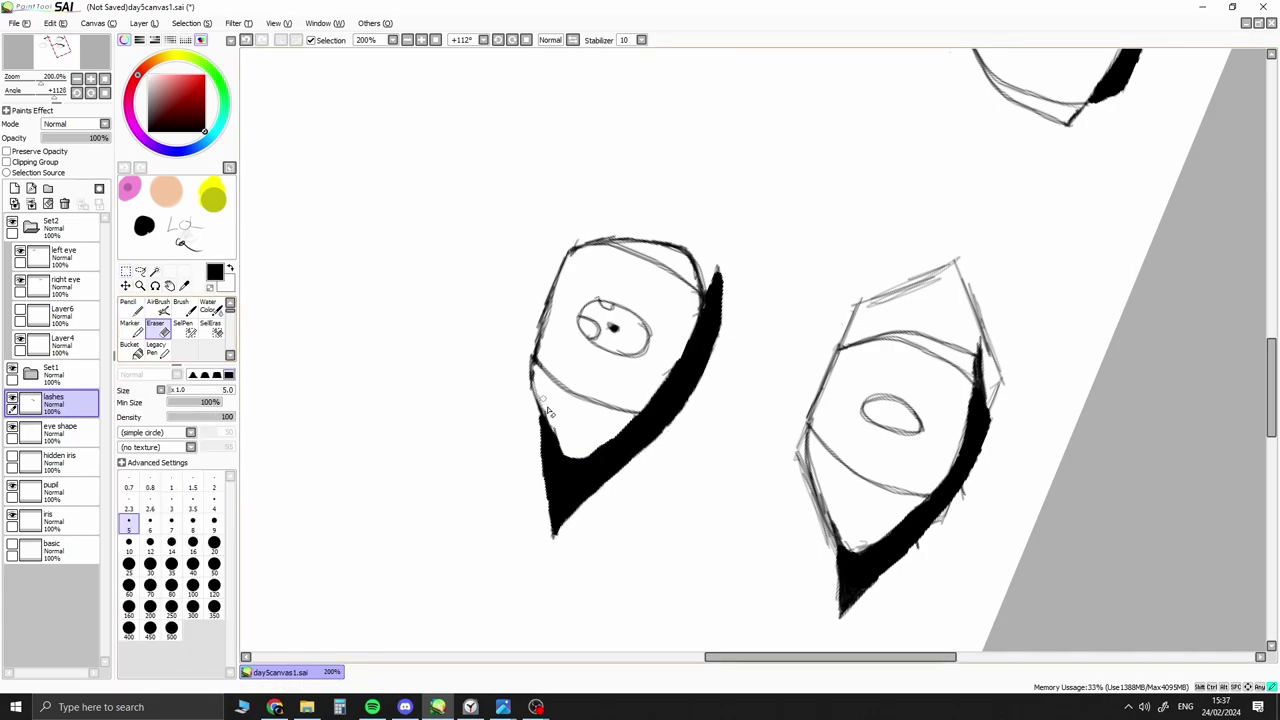
{"action": "key", "text": "n"}
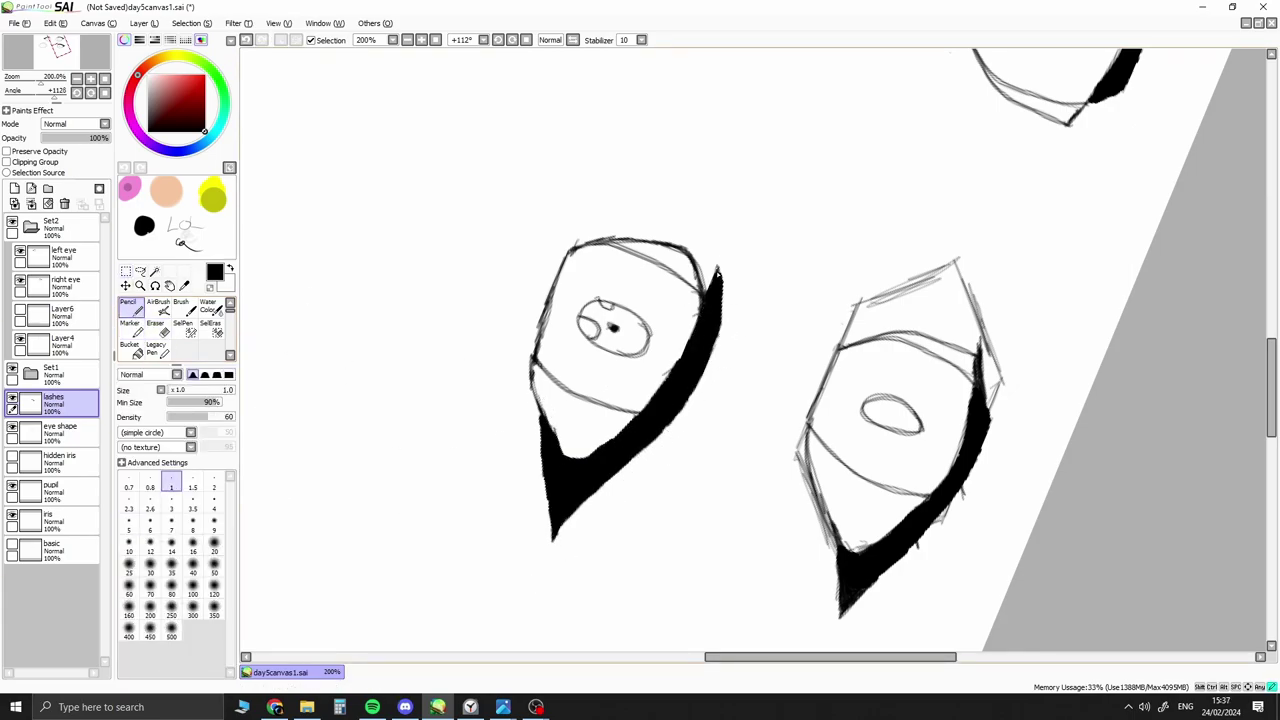
{"action": "key", "text": "Delete"}
{"action": "scroll", "coordinate": [719, 354], "scroll_direction": "down", "scroll_amount": 3}
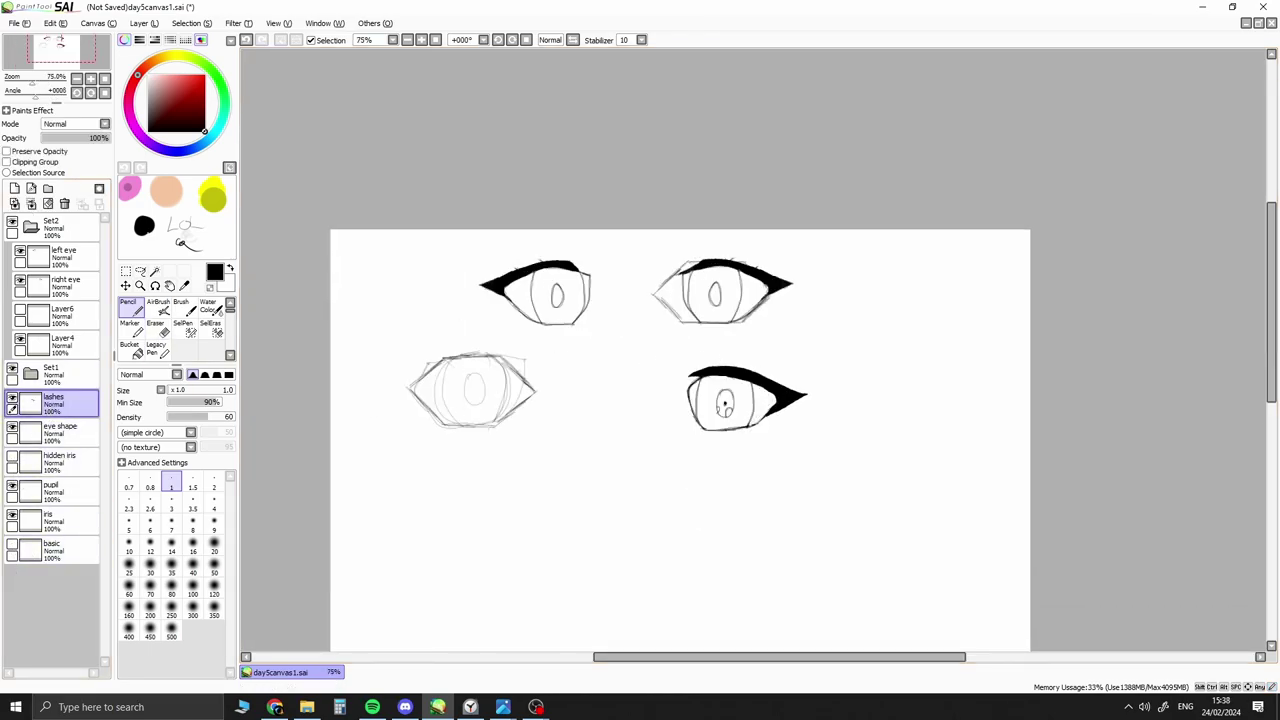
{"action": "left_click", "coordinate": [275, 707]}
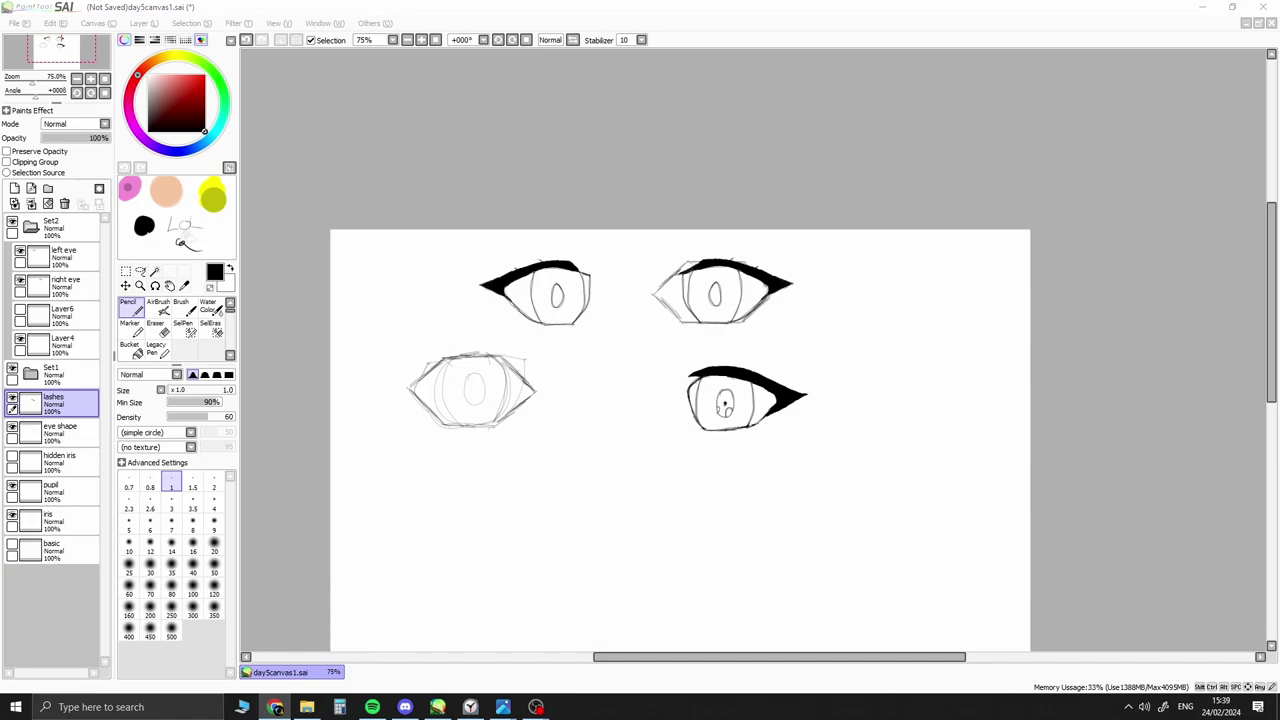
{"action": "key", "text": "alt+Tab"}
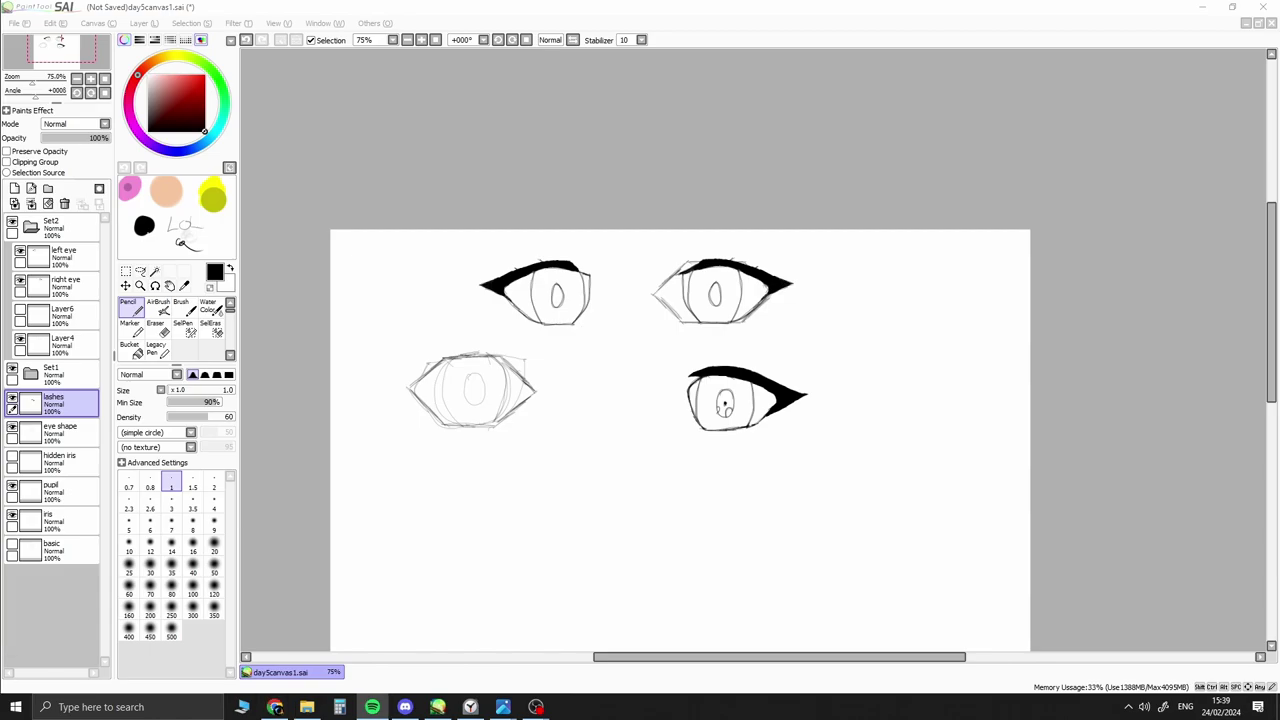
{"action": "key", "text": "alt+Tab"}
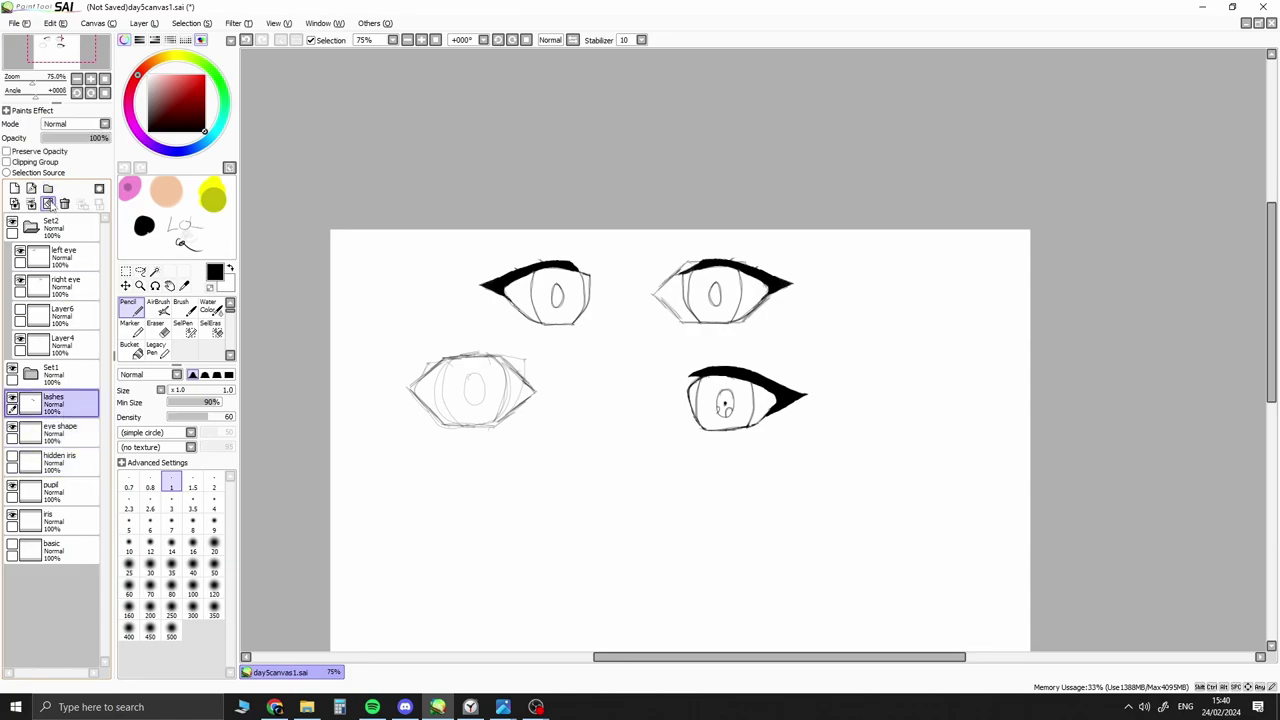
Group the new eye's layers in folder Set3 and move the eye down and to the right
{"action": "left_click", "coordinate": [48, 203]}
{"action": "key", "text": "ctrl+z"}
{"action": "key", "text": "ctrl+z"}
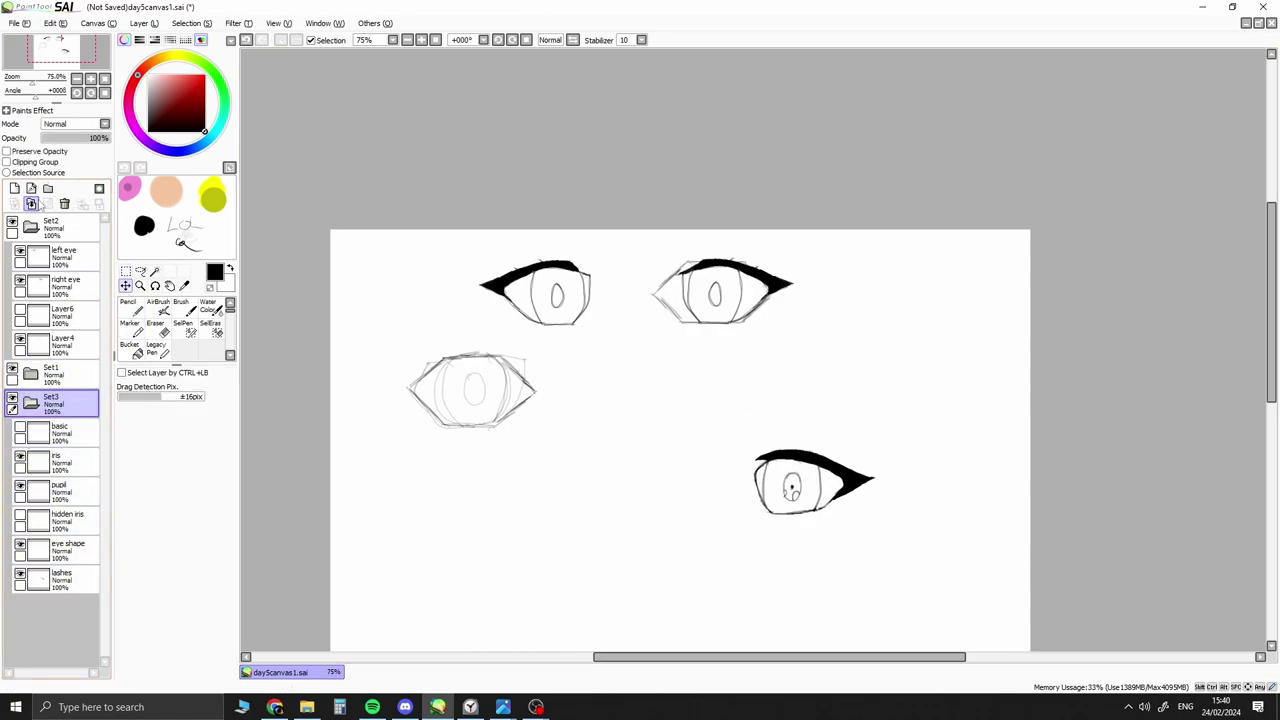
Merge folder Set3 into a single layer and paste a copy of the eye on a new layer
{"action": "left_click", "coordinate": [31, 203]}
{"action": "key", "text": "ctrl+t"}
{"action": "key", "text": "Return"}
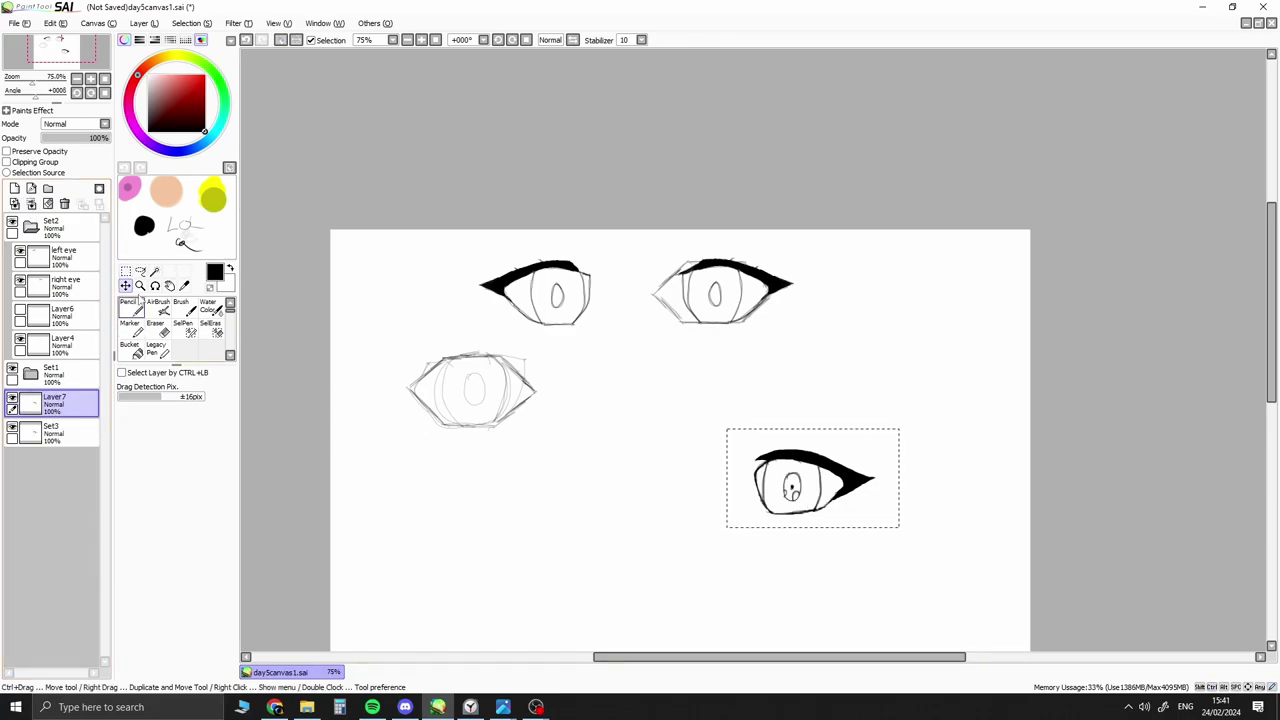
Flip the copied eye horizontally and place it left of the original to form a mirrored pair
{"action": "key", "text": "ctrl+t"}
{"action": "left_click", "coordinate": [176, 513]}
{"action": "mouse_move", "coordinate": [786, 523]}
{"action": "left_mouse_down"}
{"action": "mouse_move", "coordinate": [575, 520]}
{"action": "mouse_move", "coordinate": [650, 530]}
{"action": "mouse_move", "coordinate": [731, 515]}
{"action": "left_mouse_up"}
{"action": "key", "text": "Return"}
Try to sketch a curved mouth line below the mirrored pair of eyes, undoing each attempt
{"action": "scroll", "coordinate": [600, 363], "scroll_direction": "down", "scroll_amount": 3}
{"action": "key", "text": "n"}
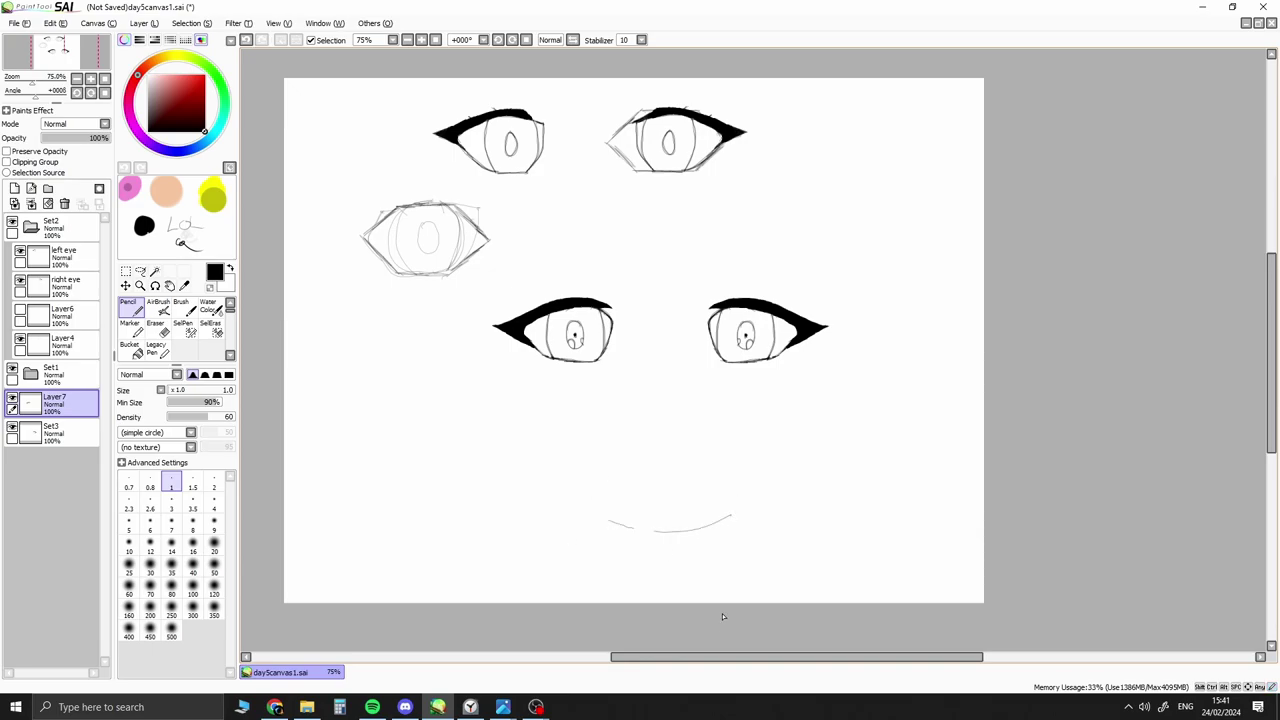
{"action": "key", "text": "ctrl+z"}
{"action": "key", "text": "ctrl+z"}
{"action": "left_click_drag", "start_coordinate": [608, 497], "coordinate": [716, 497]}
{"action": "mouse_move", "coordinate": [606, 501]}
{"action": "left_mouse_down"}
{"action": "mouse_move", "coordinate": [667, 555]}
{"action": "mouse_move", "coordinate": [660, 587]}
{"action": "mouse_move", "coordinate": [705, 556]}
{"action": "mouse_move", "coordinate": [608, 508]}
{"action": "mouse_move", "coordinate": [703, 512]}
{"action": "left_mouse_up"}
{"action": "key", "text": "ctrl+z"}
{"action": "key", "text": "ctrl+z"}
{"action": "left_click_drag", "start_coordinate": [620, 502], "coordinate": [718, 498]}
{"action": "key", "text": "ctrl+z"}
{"action": "left_click", "coordinate": [130, 323]}
{"action": "left_click_drag", "start_coordinate": [612, 438], "coordinate": [694, 470]}
{"action": "key", "text": "ctrl+z"}
{"action": "left_click", "coordinate": [130, 302]}
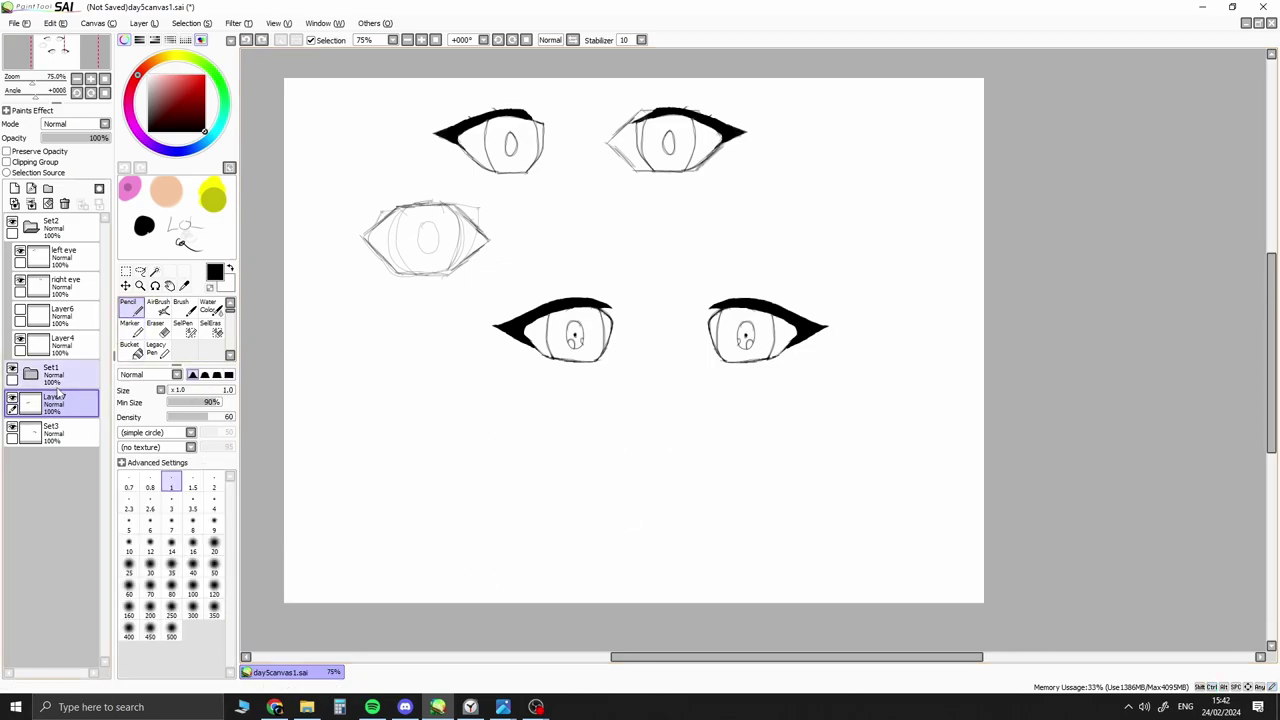
Remove the mirrored copy and move the original Set3 eye up and to the right of the canvas
{"action": "left_click", "coordinate": [58, 388]}
{"action": "left_click_drag", "start_coordinate": [757, 337], "coordinate": [850, 225]}
{"action": "left_click", "coordinate": [55, 313]}
{"action": "left_click", "coordinate": [30, 256]}
{"action": "left_click", "coordinate": [30, 256]}
{"action": "left_click", "coordinate": [12, 251]}
Draw a small slanted parallelogram guide in the empty area below the existing eyes with the size 1 pencil
{"action": "left_click_drag", "start_coordinate": [561, 342], "coordinate": [541, 361]}
{"action": "left_click", "coordinate": [375, 23]}
{"action": "mouse_move", "coordinate": [280, 23]}
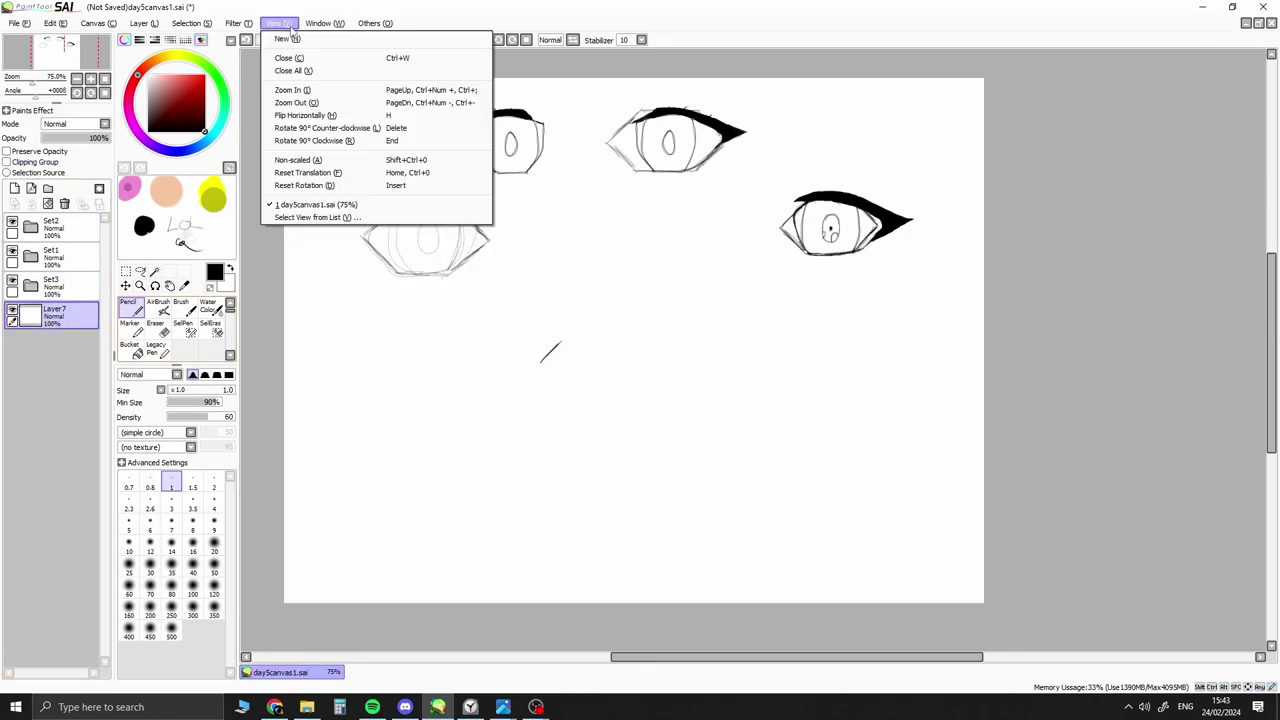
{"action": "mouse_move", "coordinate": [150, 24]}
{"action": "left_click", "coordinate": [543, 387]}
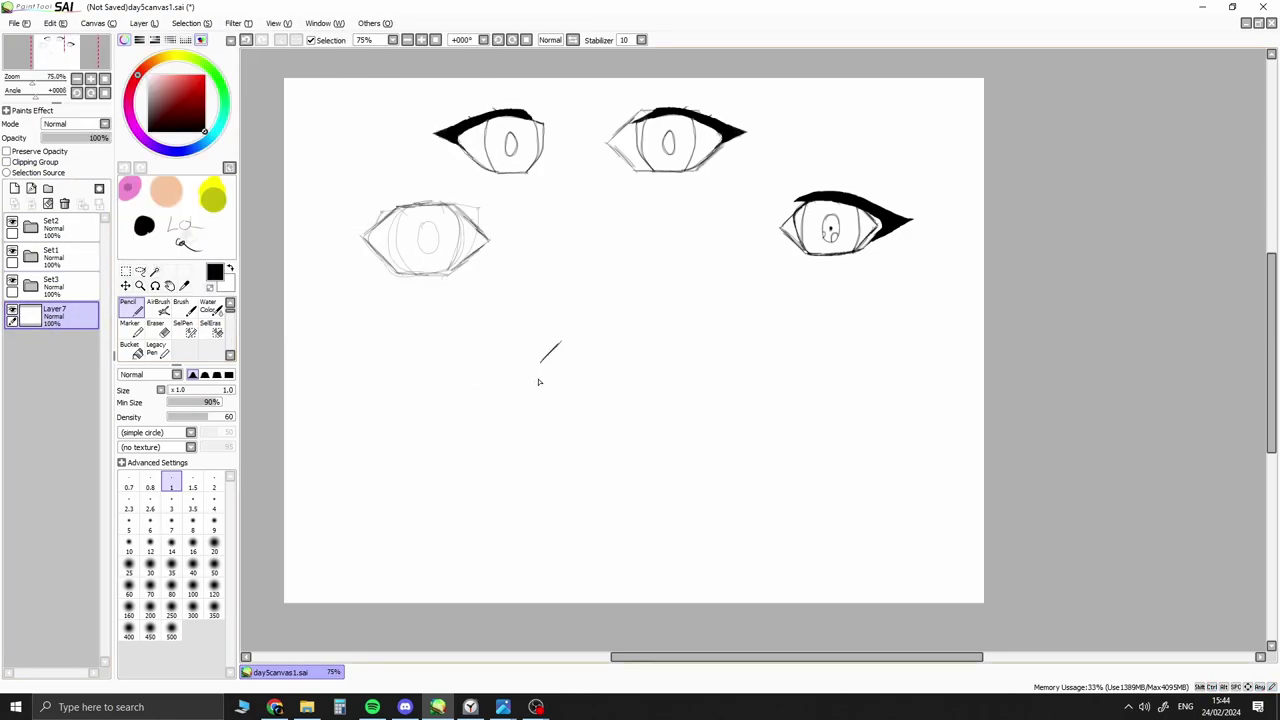
{"action": "key", "text": "ctrl+z"}
{"action": "left_click_drag", "start_coordinate": [537, 367], "coordinate": [600, 366]}
{"action": "mouse_move", "coordinate": [600, 366]}
{"action": "left_mouse_down"}
{"action": "mouse_move", "coordinate": [623, 340]}
{"action": "mouse_move", "coordinate": [559, 341]}
{"action": "mouse_move", "coordinate": [571, 366]}
{"action": "mouse_move", "coordinate": [589, 367]}
{"action": "left_mouse_up"}
{"action": "key", "text": "ctrl+z"}
{"action": "key", "text": "ctrl+z"}
{"action": "key", "text": "ctrl+z"}
{"action": "key", "text": "ctrl+z"}
Rename the parallelogram's layer as basic shape and add a layer named iris above it
{"action": "double_click", "coordinate": [54, 315]}
{"action": "type", "text": "basic shape"}
{"action": "key", "text": "Return"}
{"action": "left_click", "coordinate": [14, 188]}
{"action": "left_click", "coordinate": [6, 161]}
{"action": "left_click", "coordinate": [15, 204]}
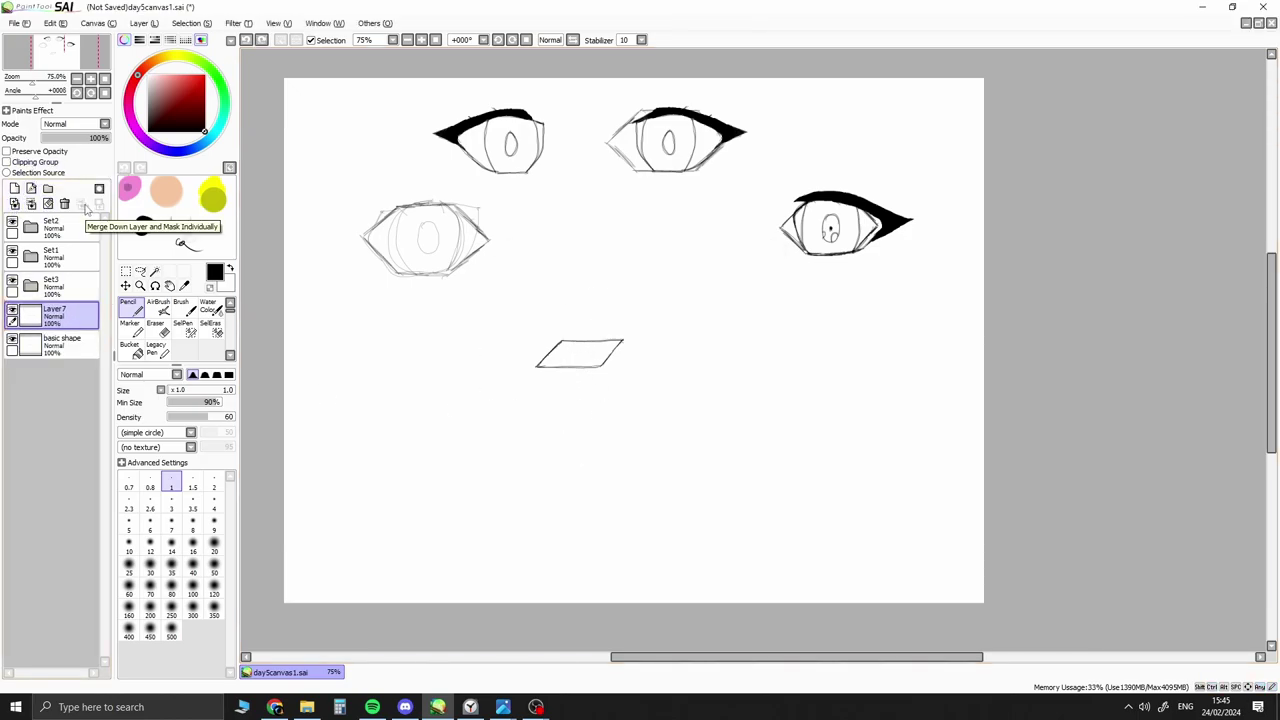
{"action": "double_click", "coordinate": [46, 312]}
{"action": "type", "text": "iris"}
{"action": "key", "text": "Return"}
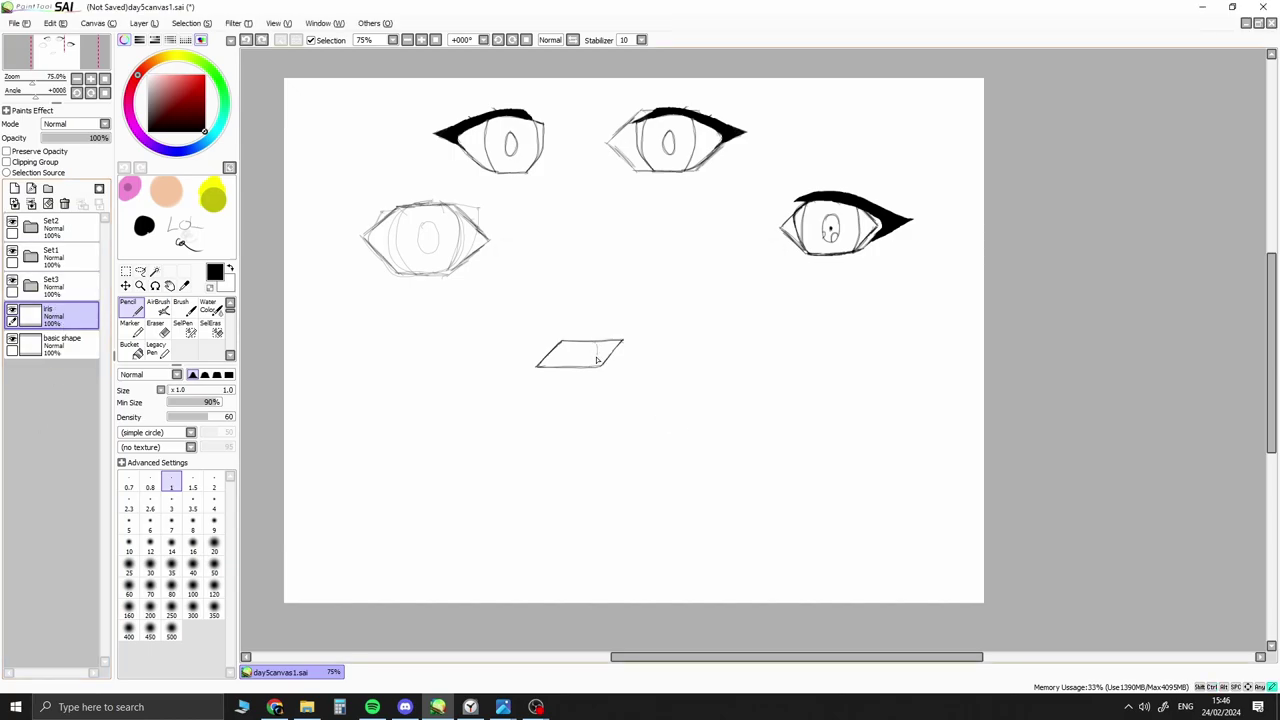
Draw the two curved sides of the iris in the middle of the parallelogram
{"action": "mouse_move", "coordinate": [582, 341]}
{"action": "left_mouse_down"}
{"action": "mouse_move", "coordinate": [590, 369]}
{"action": "mouse_move", "coordinate": [572, 369]}
{"action": "mouse_move", "coordinate": [598, 372]}
{"action": "left_mouse_up"}
{"action": "left_click", "coordinate": [582, 354]}
{"action": "key", "text": "ctrl+z"}
Add a new layer named shape above the iris layer
{"action": "left_click", "coordinate": [14, 188]}
{"action": "double_click", "coordinate": [60, 315]}
{"action": "type", "text": "shape"}
{"action": "key", "text": "Return"}
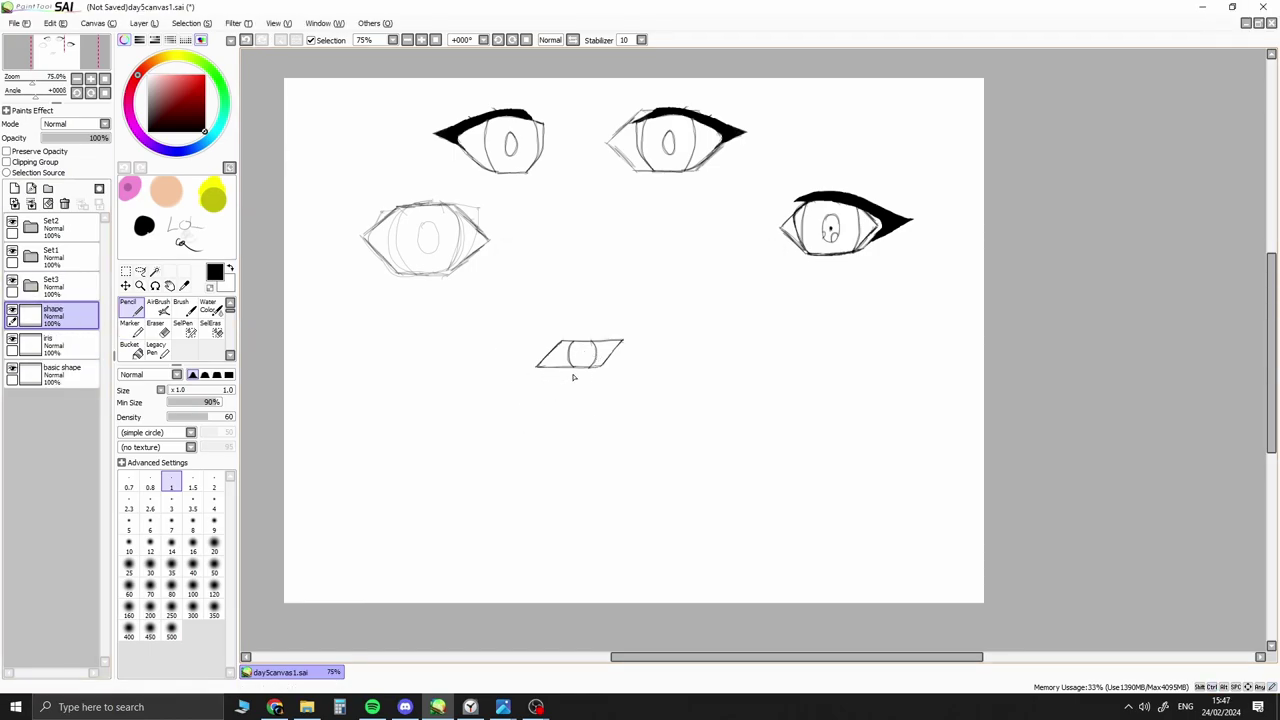
Draw an almond-shaped eye outline around the iris and hide the basic shape layer
{"action": "mouse_move", "coordinate": [591, 368]}
{"action": "left_mouse_down"}
{"action": "mouse_move", "coordinate": [618, 345]}
{"action": "mouse_move", "coordinate": [604, 345]}
{"action": "left_mouse_up"}
{"action": "key", "text": "ctrl+z"}
{"action": "left_click", "coordinate": [12, 367]}
{"action": "left_click", "coordinate": [155, 325]}
{"action": "key", "text": "n"}
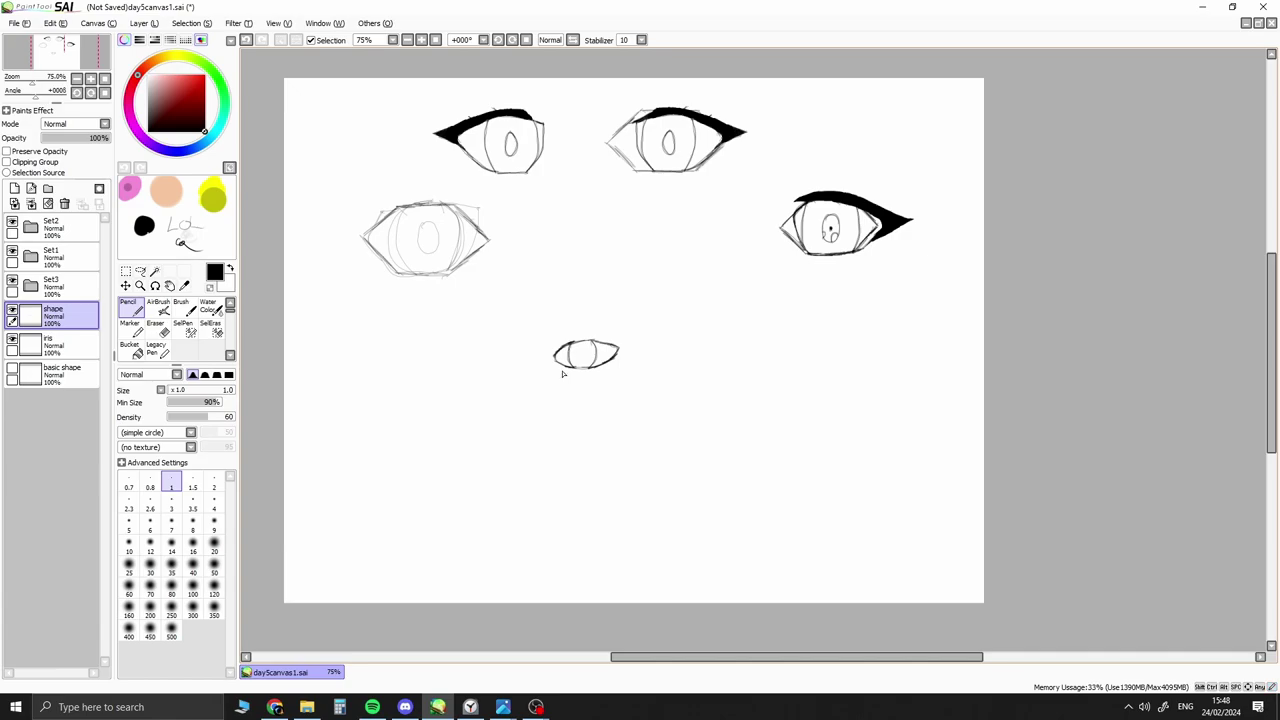
{"action": "key", "text": "ctrl+z"}
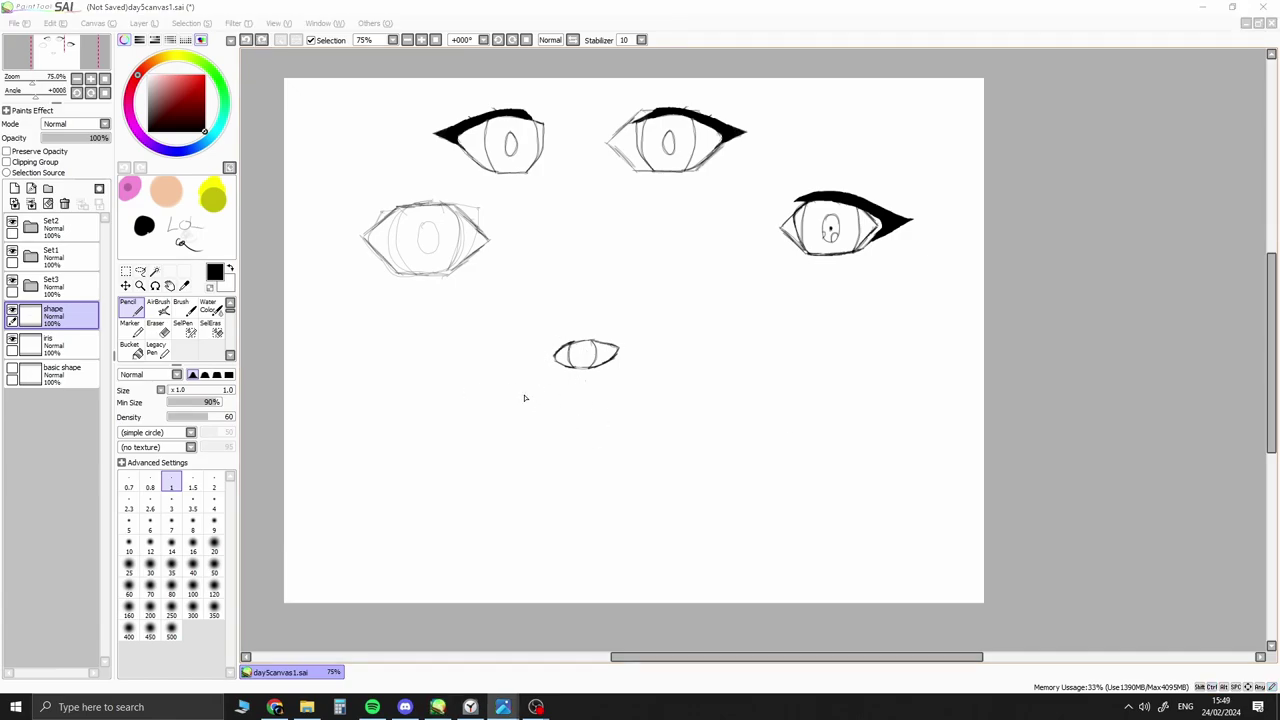
Try to sketch an eyebrow and a winged lash around the small eye, undoing the strokes
{"action": "left_click", "coordinate": [560, 332]}
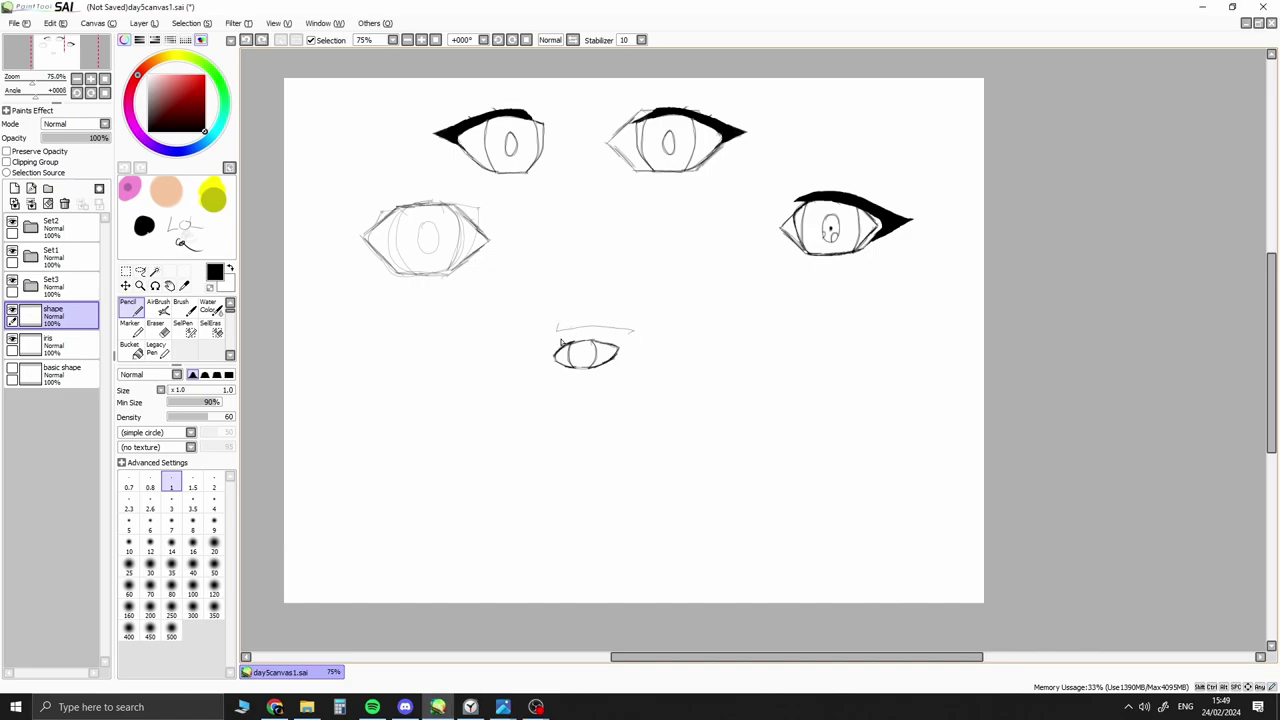
{"action": "left_click_drag", "start_coordinate": [565, 327], "coordinate": [670, 321]}
{"action": "mouse_move", "coordinate": [550, 356]}
{"action": "left_mouse_down"}
{"action": "mouse_move", "coordinate": [592, 340]}
{"action": "mouse_move", "coordinate": [640, 352]}
{"action": "left_mouse_up"}
{"action": "left_click_drag", "start_coordinate": [612, 350], "coordinate": [610, 363]}
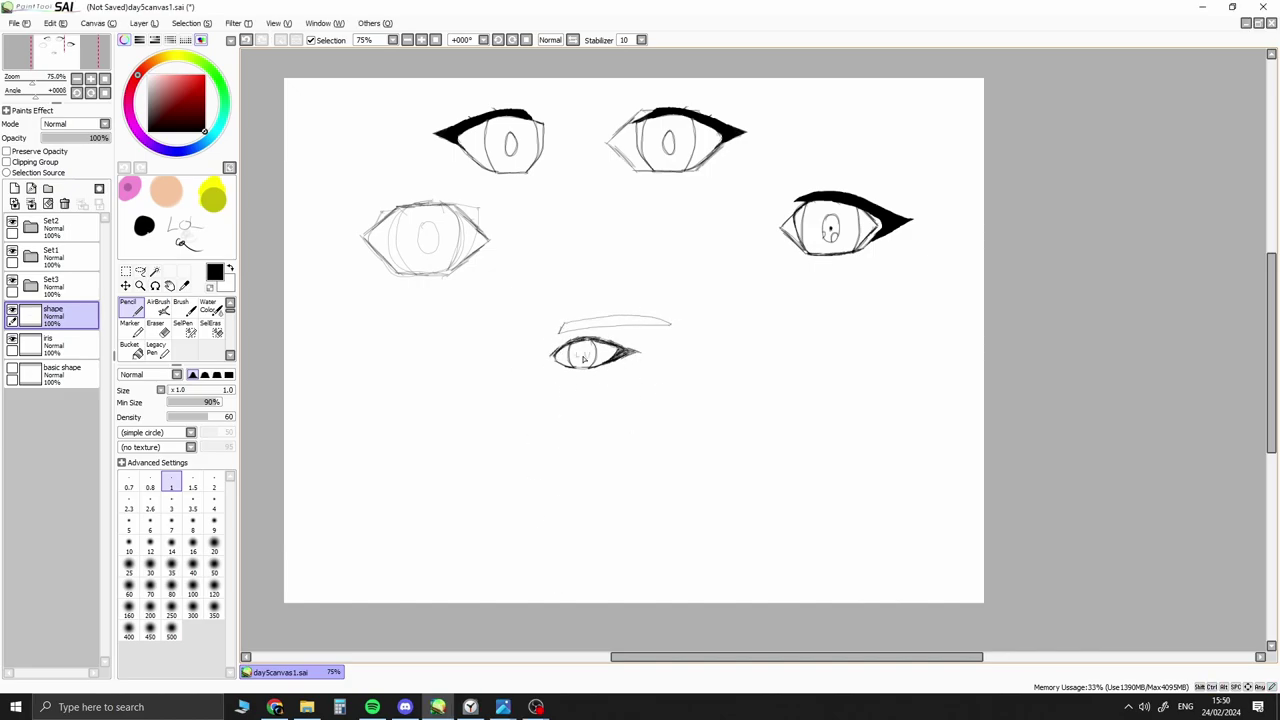
{"action": "key", "text": "ctrl+z"}
{"action": "key", "text": "ctrl+z"}
{"action": "key", "text": "ctrl+z"}
{"action": "key", "text": "ctrl+z"}
{"action": "key", "text": "ctrl+z"}
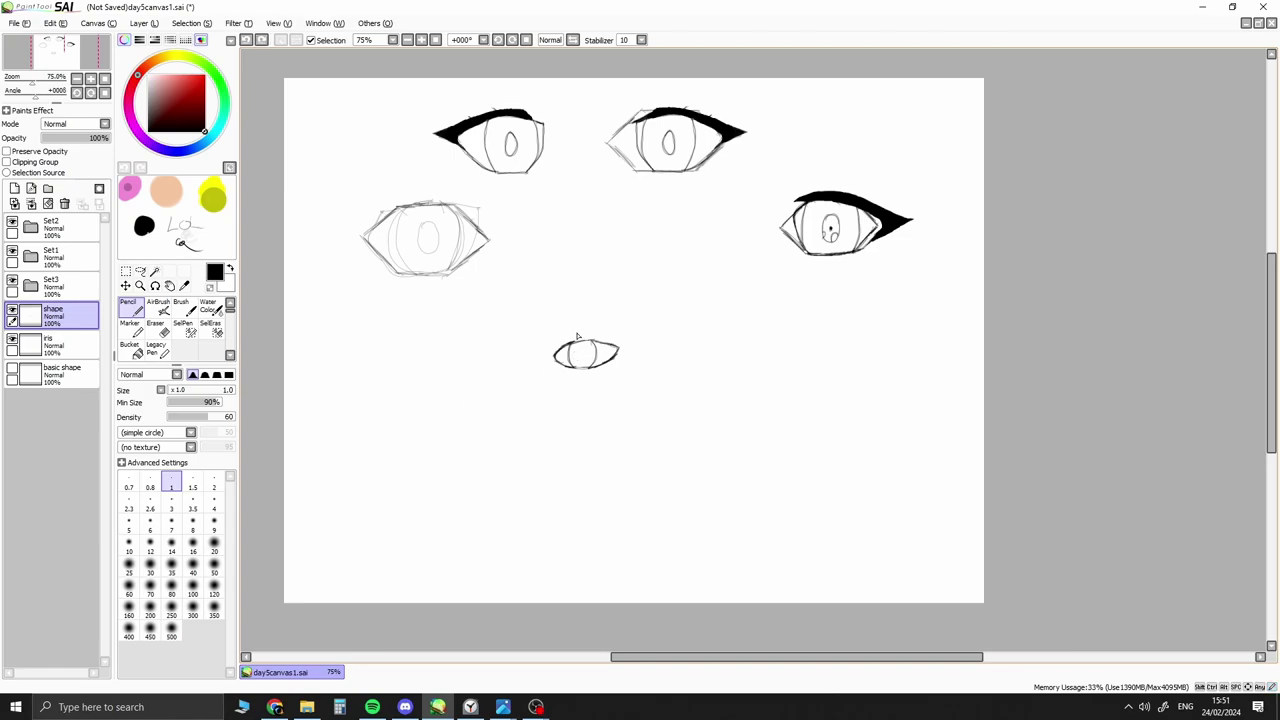
Add a new layer named shade above the shape layer
{"action": "double_click", "coordinate": [52, 312]}
{"action": "type", "text": "shade"}
{"action": "key", "text": "Return"}
{"action": "left_click", "coordinate": [30, 284]}
{"action": "double_click", "coordinate": [60, 459]}
{"action": "type", "text": "shade"}
{"action": "key", "text": "Return"}
{"action": "left_click", "coordinate": [30, 284]}
{"action": "left_click", "coordinate": [52, 312]}
{"action": "key", "text": "ctrl+z"}
{"action": "key", "text": "ctrl+z"}
{"action": "left_click_drag", "start_coordinate": [833, 177], "coordinate": [843, 170]}
{"action": "key", "text": "ctrl+z"}
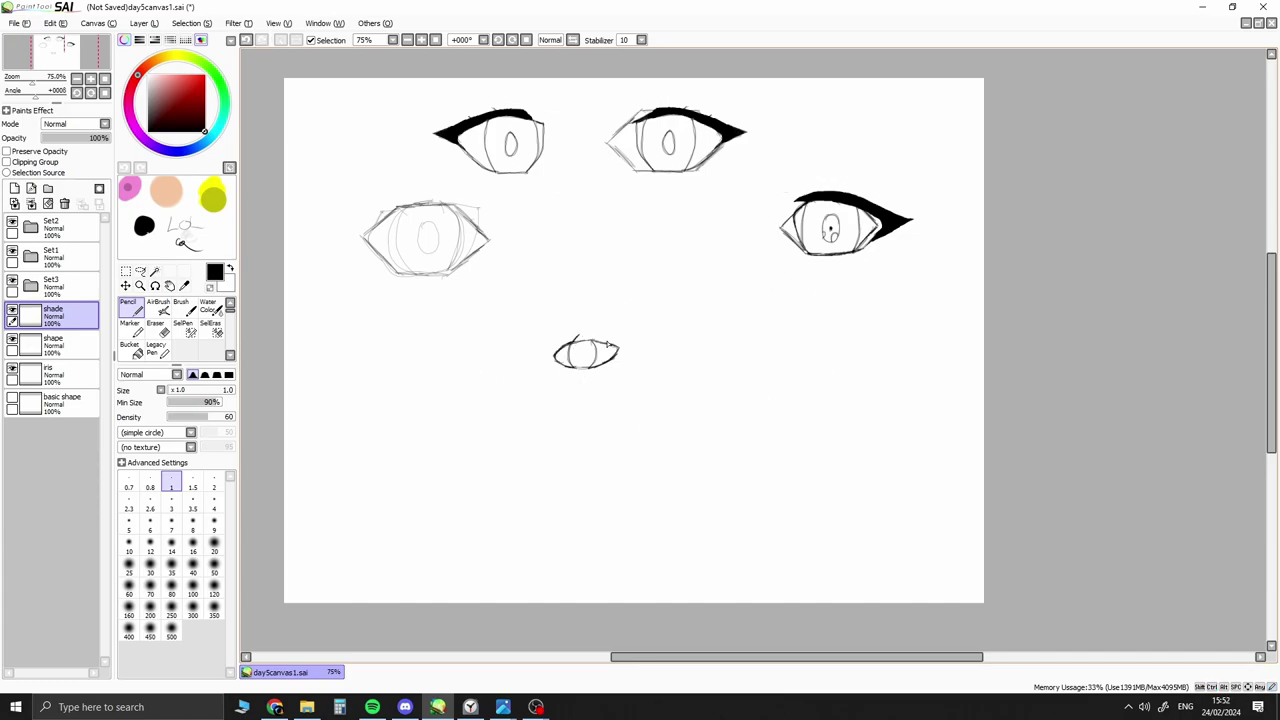
Sketch the outline of a thick upper lash with a pointed outer wing on the shade layer
{"action": "left_click", "coordinate": [639, 349]}
{"action": "key", "text": "ctrl+z"}
{"action": "key", "text": "End"}
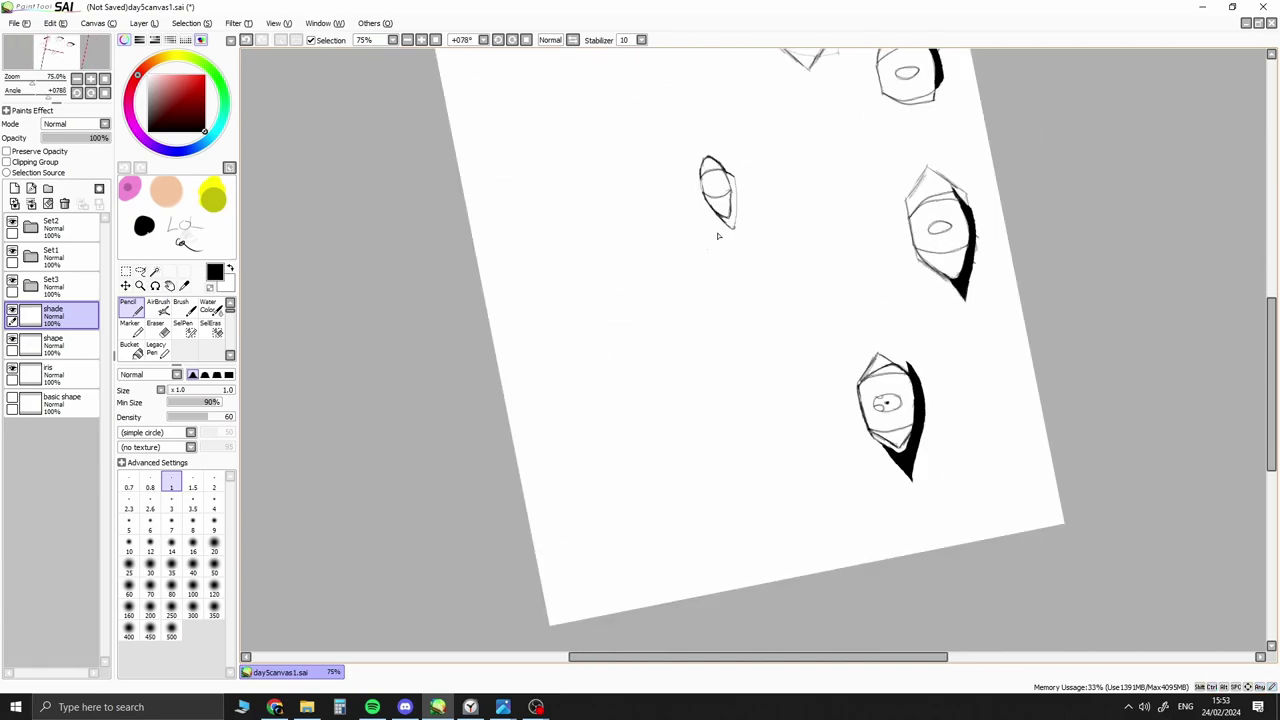
{"action": "key", "text": "Home"}
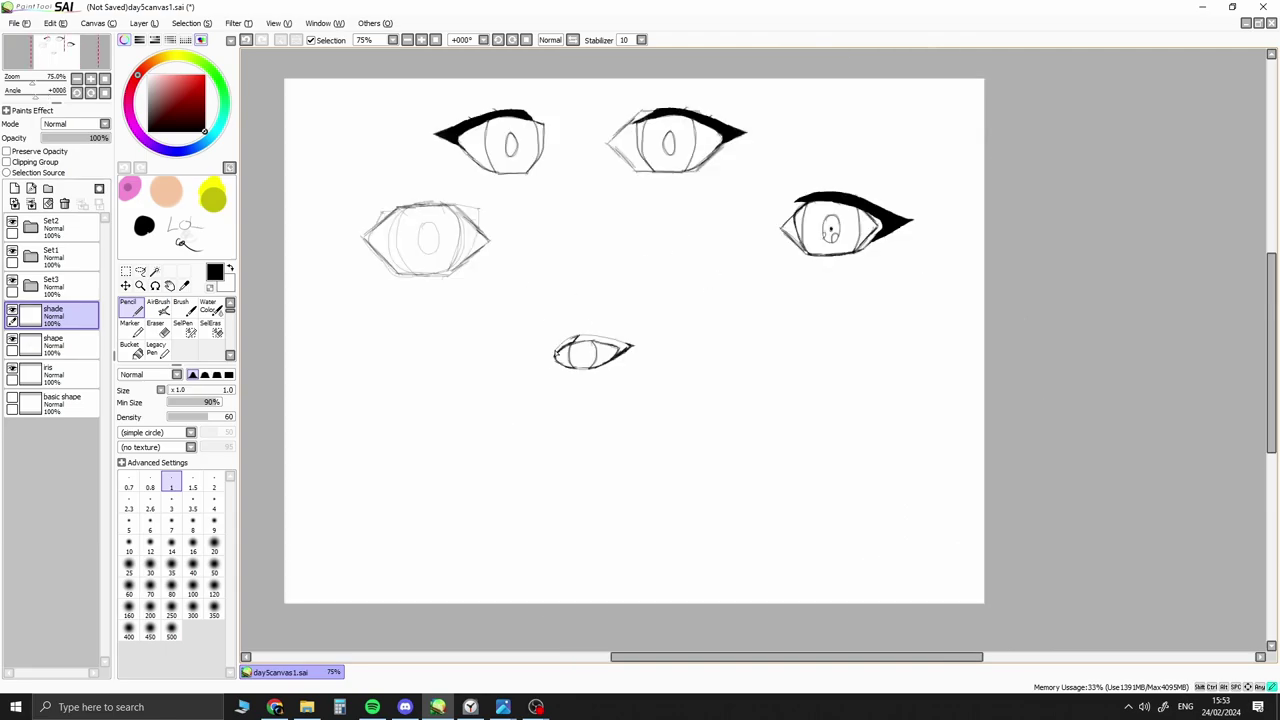
{"action": "left_click", "coordinate": [570, 341]}
{"action": "key", "text": "ctrl+z"}
{"action": "left_click_drag", "start_coordinate": [572, 338], "coordinate": [565, 345]}
{"action": "key", "text": "ctrl+z"}
Mark the upper lash area for filling with the selection pen at size 2, rotating the canvas to follow its curve
{"action": "key", "text": "s"}
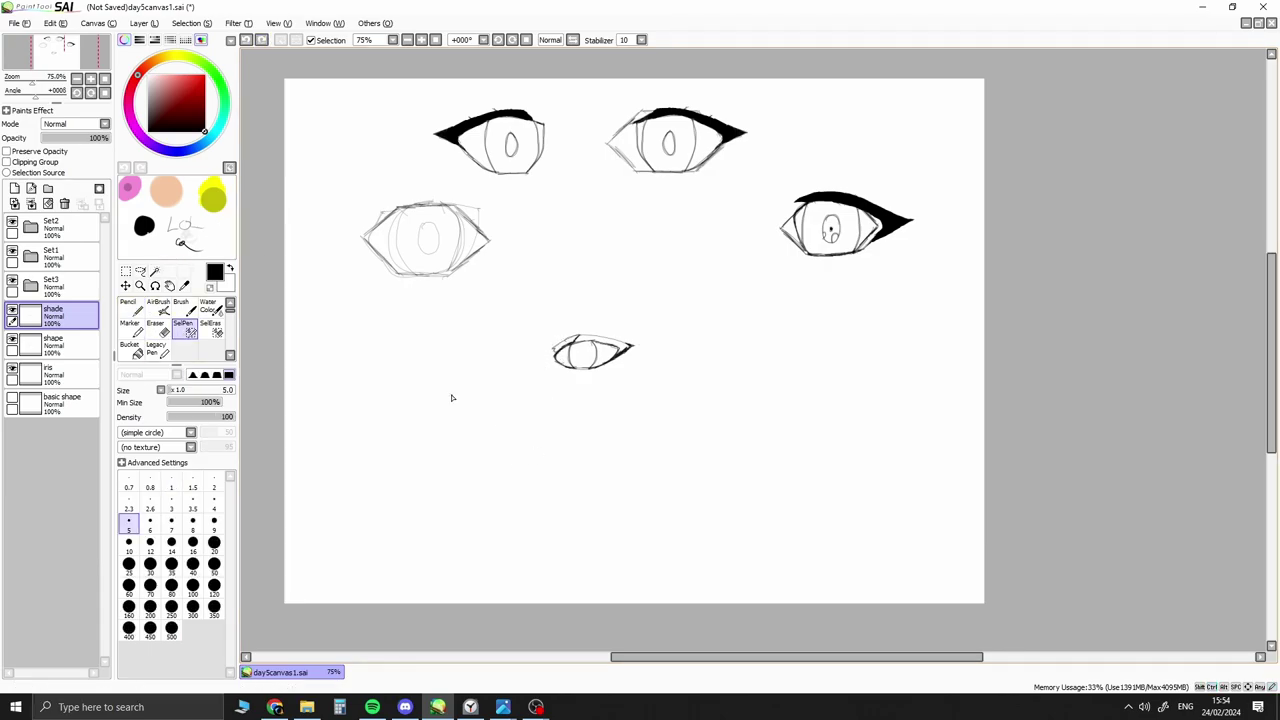
{"action": "scroll", "coordinate": [576, 365], "scroll_direction": "up", "scroll_amount": 4}
{"action": "mouse_move", "coordinate": [514, 367]}
{"action": "left_mouse_down"}
{"action": "mouse_move", "coordinate": [561, 333]}
{"action": "mouse_move", "coordinate": [510, 362]}
{"action": "left_mouse_up"}
{"action": "key", "text": "bracketleft"}
{"action": "key", "text": "bracketleft"}
{"action": "key", "text": "bracketleft"}
{"action": "key", "text": "bracketleft"}
{"action": "key", "text": "bracketleft"}
{"action": "key", "text": "bracketleft"}
{"action": "key", "text": "End"}
{"action": "key", "text": "End"}
{"action": "key", "text": "End"}
{"action": "key", "text": "End"}
{"action": "key", "text": "End"}
{"action": "key", "text": "End"}
{"action": "left_click_drag", "start_coordinate": [772, 222], "coordinate": [748, 356]}
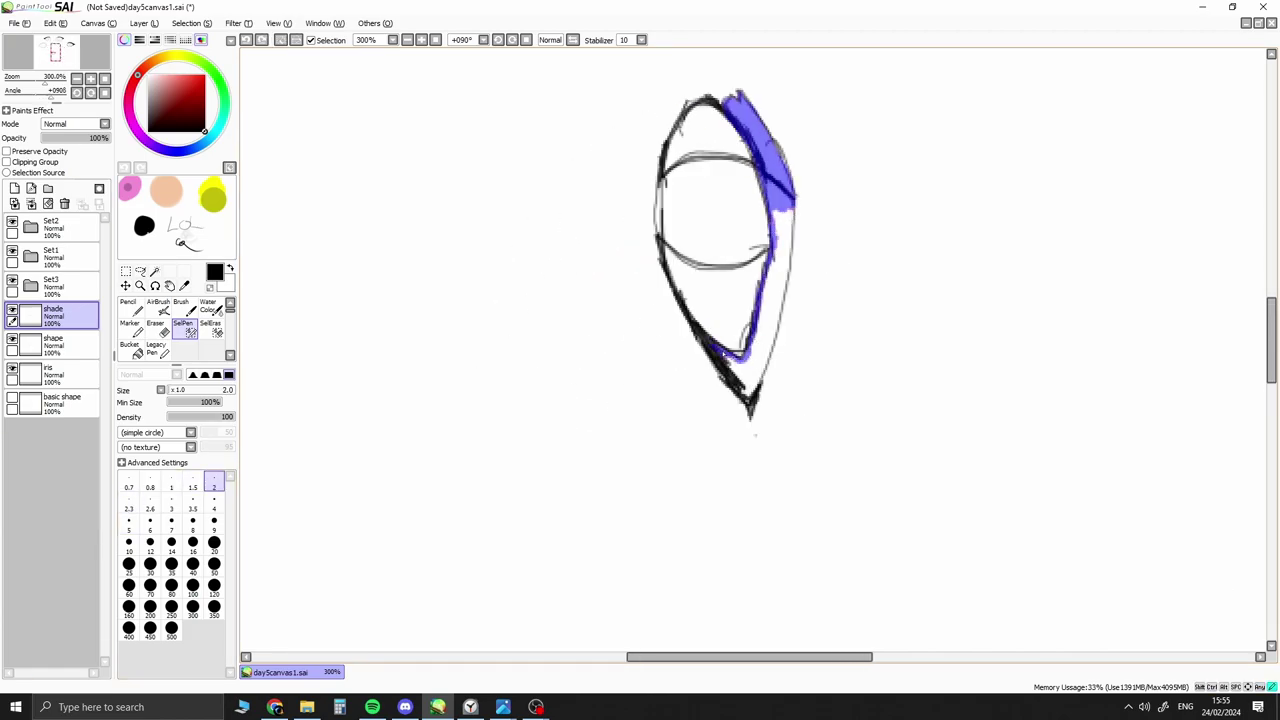
{"action": "left_click_drag", "start_coordinate": [750, 410], "coordinate": [726, 360]}
{"action": "mouse_move", "coordinate": [790, 208]}
{"action": "left_mouse_down"}
{"action": "mouse_move", "coordinate": [762, 376]}
{"action": "mouse_move", "coordinate": [720, 358]}
{"action": "mouse_move", "coordinate": [753, 380]}
{"action": "mouse_move", "coordinate": [767, 326]}
{"action": "mouse_move", "coordinate": [691, 298]}
{"action": "mouse_move", "coordinate": [769, 296]}
{"action": "mouse_move", "coordinate": [786, 215]}
{"action": "left_mouse_up"}
Fill the upper lash and its outer wing solid black
{"action": "key", "text": "bracketright"}
{"action": "key", "text": "bracketright"}
{"action": "key", "text": "bracketright"}
{"action": "key", "text": "bracketright"}
{"action": "key", "text": "bracketright"}
{"action": "key", "text": "bracketright"}
{"action": "key", "text": "n"}
{"action": "left_click_drag", "start_coordinate": [750, 405], "coordinate": [755, 110]}
Erase the stray sketch lines around the eye outline, lash and iris with the size 5 eraser
{"action": "key", "text": "e"}
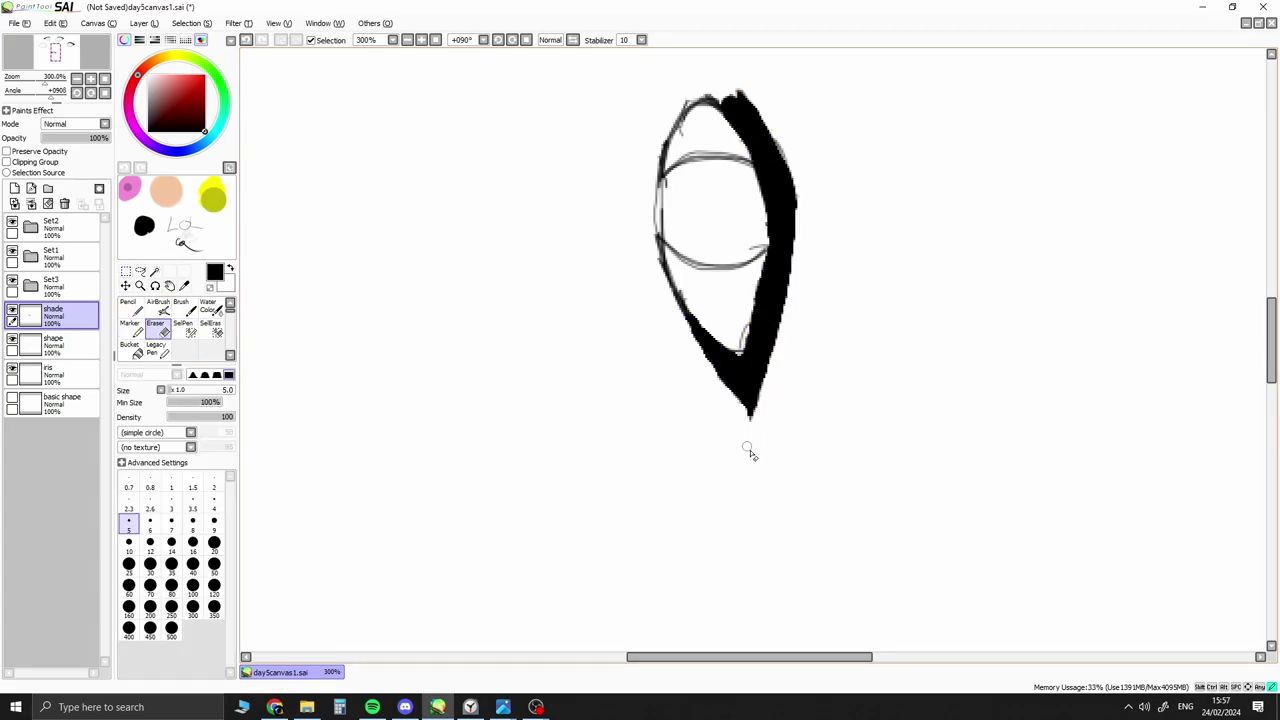
{"action": "key", "text": "ctrl+Down"}
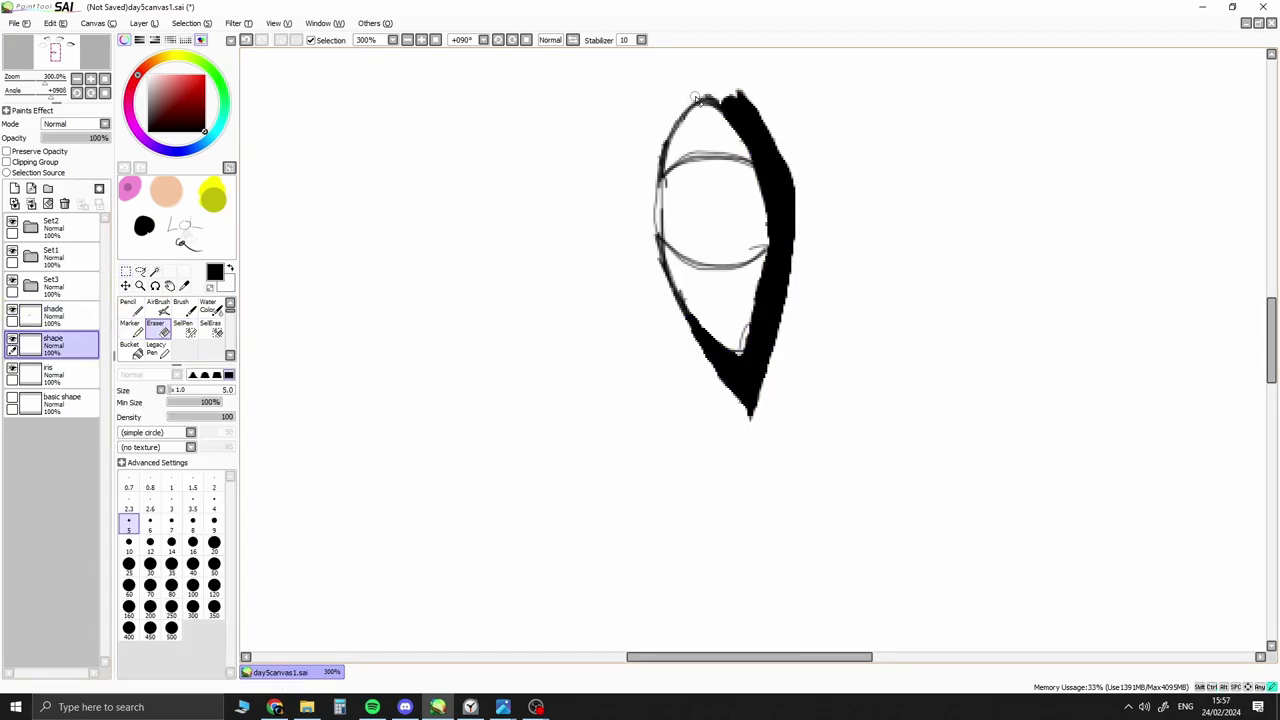
{"action": "key", "text": "ctrl+Down"}
{"action": "key", "text": "ctrl+Up"}
{"action": "key", "text": "ctrl+Up"}
{"action": "key", "text": "ctrl+Down"}
{"action": "key", "text": "ctrl+Down"}
{"action": "key", "text": "ctrl+Up"}
Darken the lower eye outline and add small lash spikes at the inner corner with the size 1 pencil
{"action": "key", "text": "n"}
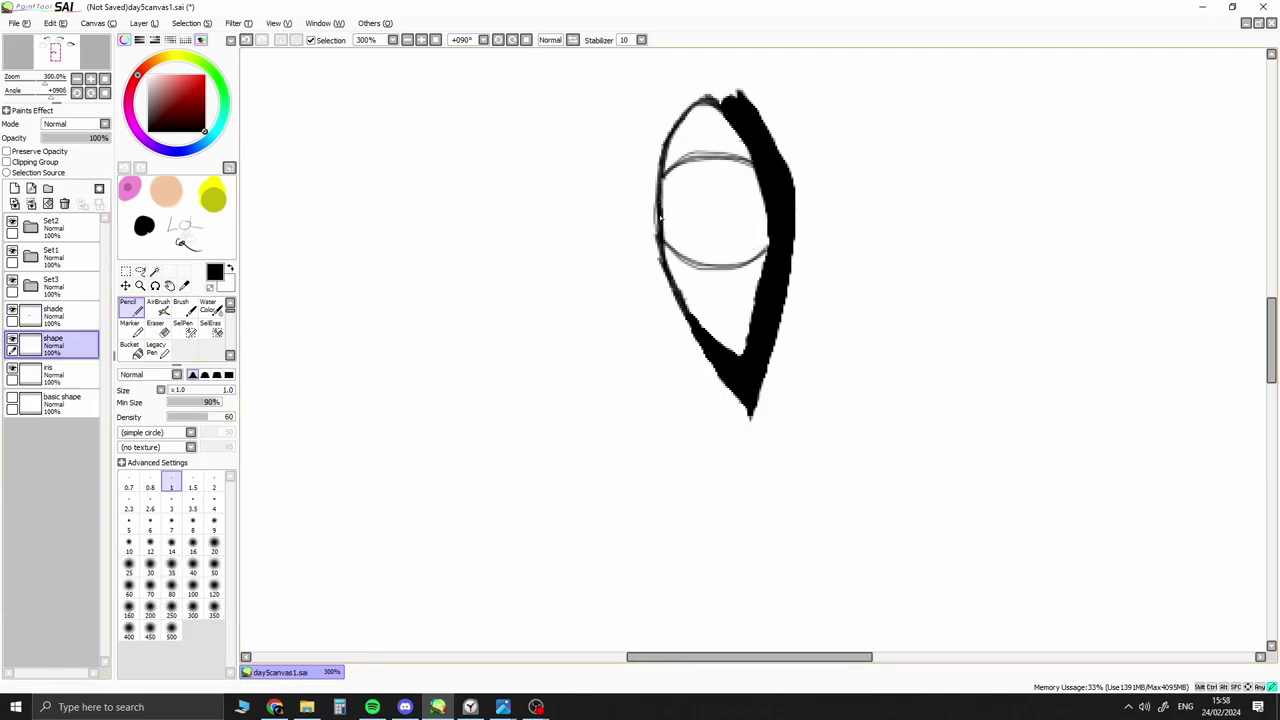
{"action": "key", "text": "Home"}
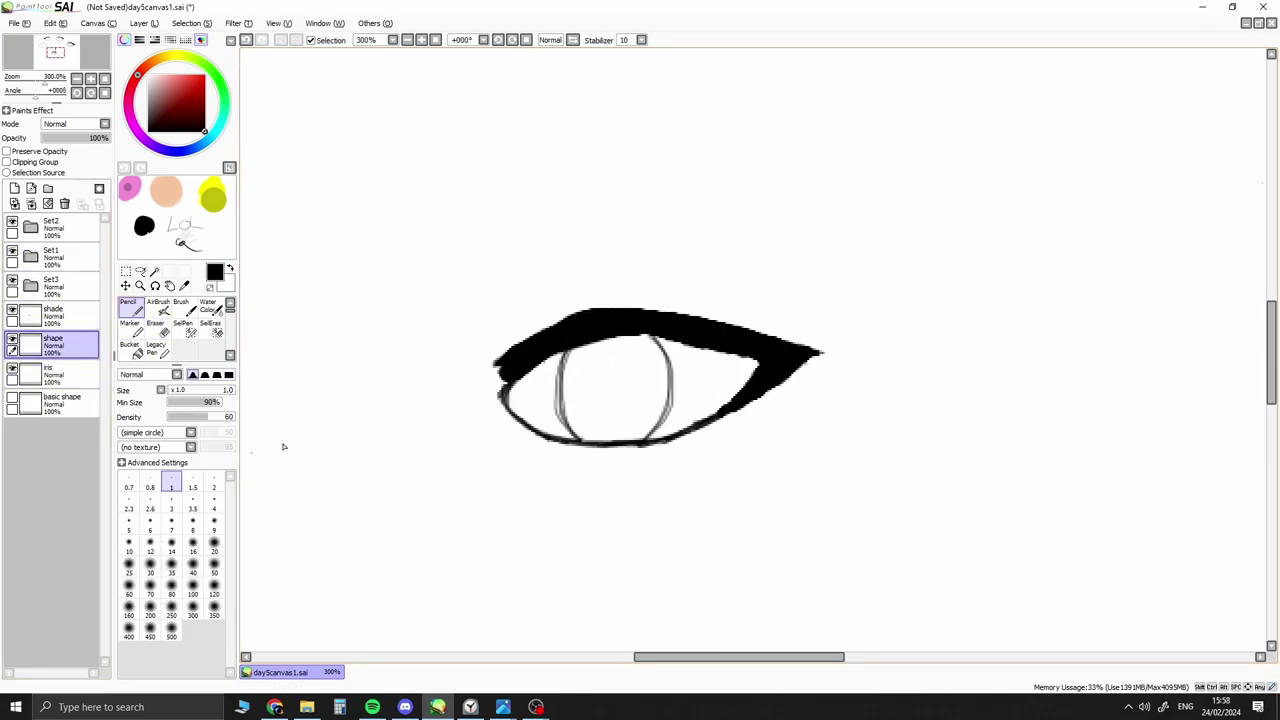
{"action": "scroll", "coordinate": [337, 366], "scroll_direction": "down", "scroll_amount": 3}
{"action": "left_click_drag", "start_coordinate": [337, 366], "coordinate": [566, 346]}
{"action": "scroll", "coordinate": [671, 354], "scroll_direction": "up", "scroll_amount": 2}
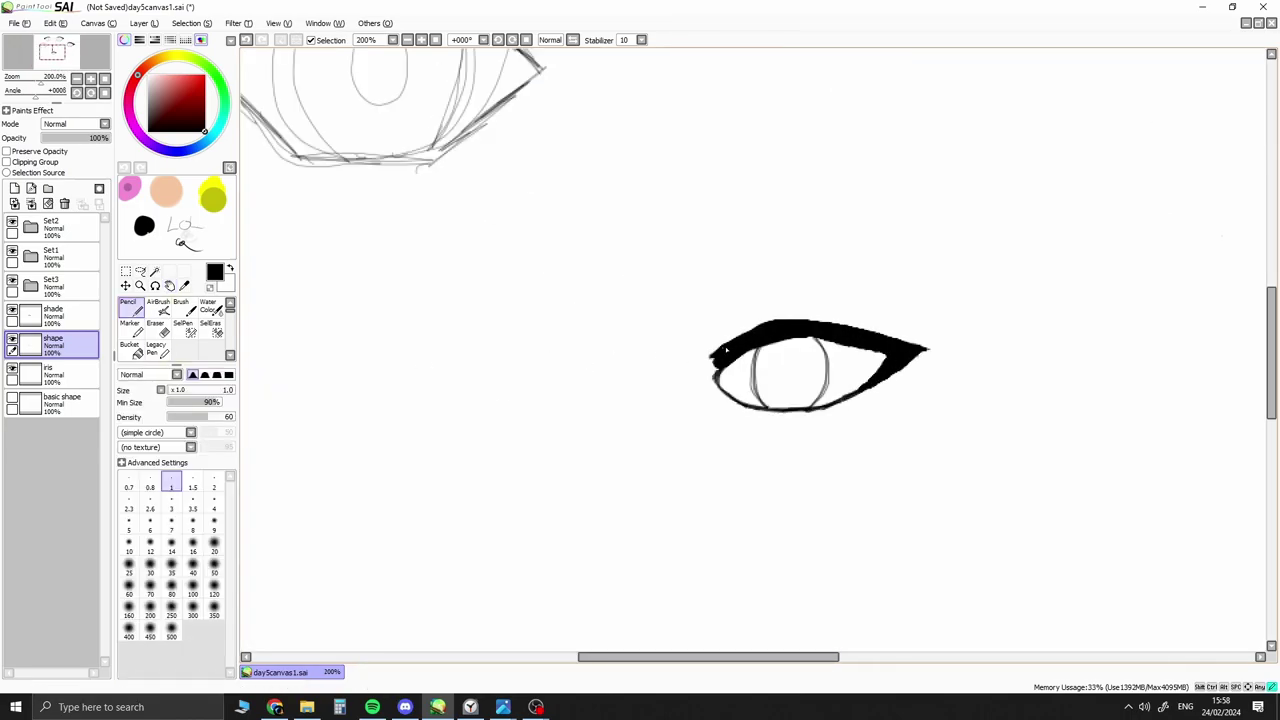
{"action": "key", "text": "ctrl+z"}
{"action": "mouse_move", "coordinate": [731, 345]}
{"action": "left_mouse_down"}
{"action": "mouse_move", "coordinate": [716, 350]}
{"action": "mouse_move", "coordinate": [733, 357]}
{"action": "left_mouse_up"}
{"action": "key", "text": "e"}
{"action": "left_click", "coordinate": [52, 315]}
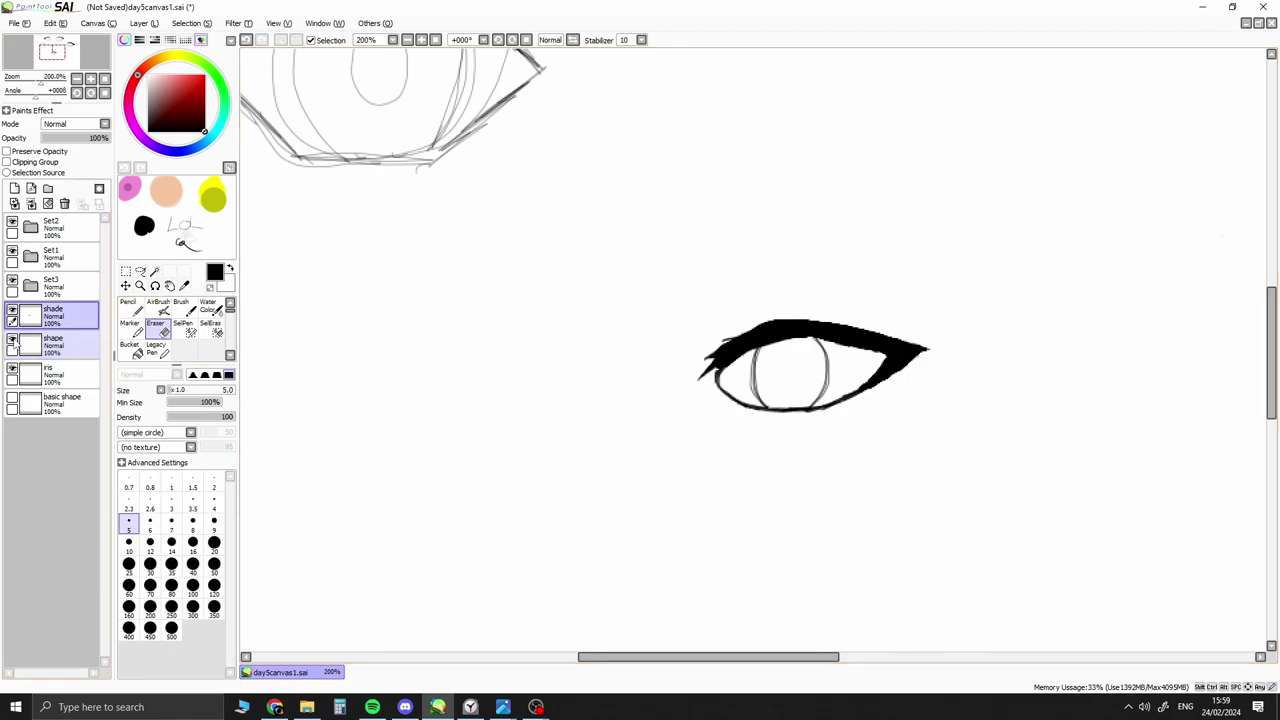
Refine the inner-corner lash spikes on the shade layer, comparing versions with the size 1 pencil and size 5 eraser
{"action": "key", "text": "n"}
{"action": "key", "text": "ctrl+z"}
{"action": "left_click", "coordinate": [737, 350]}
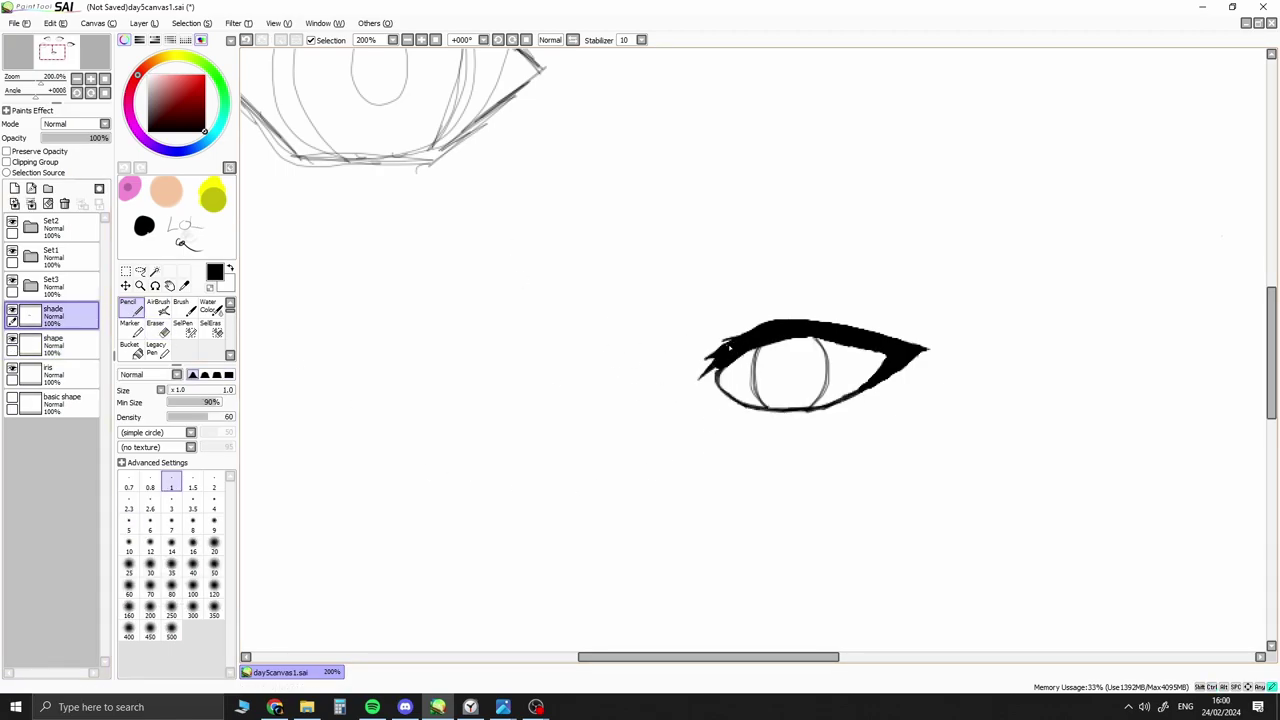
{"action": "key", "text": "ctrl+z"}
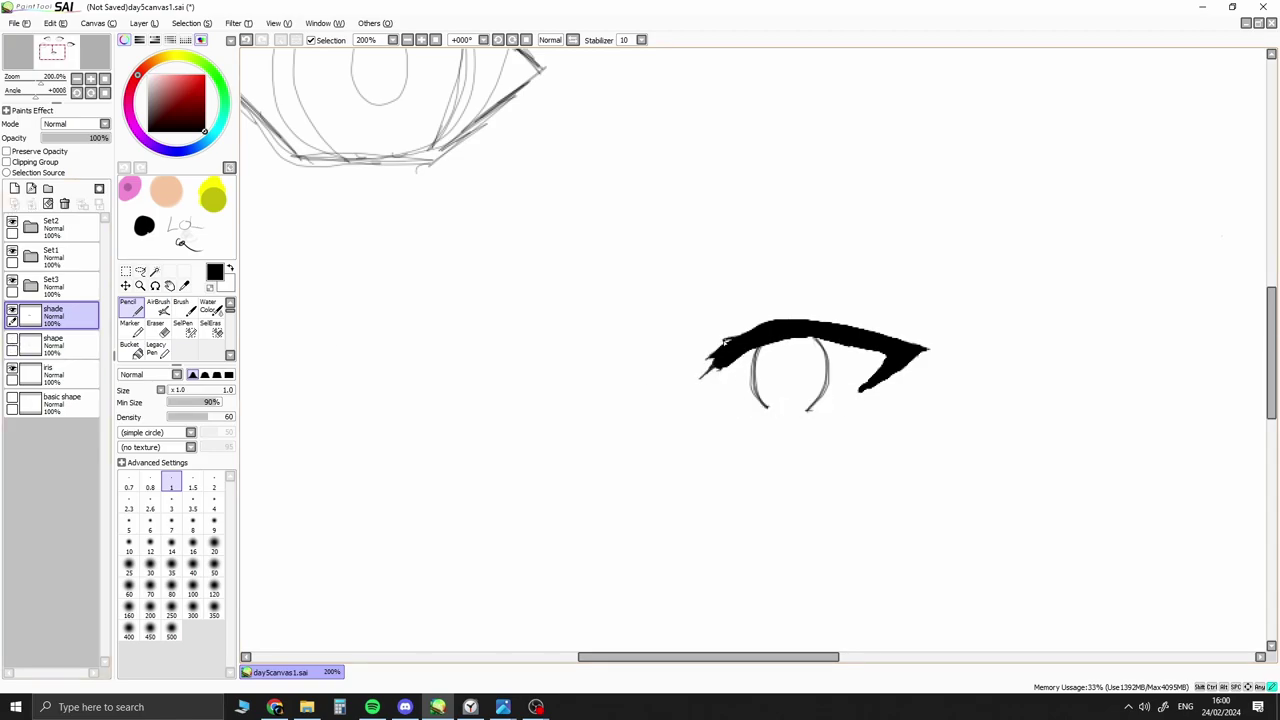
{"action": "key", "text": "e"}
{"action": "key", "text": "ctrl+y"}
{"action": "key", "text": "ctrl+z"}
{"action": "key", "text": "ctrl+y"}
{"action": "key", "text": "ctrl+z"}
{"action": "key", "text": "n"}
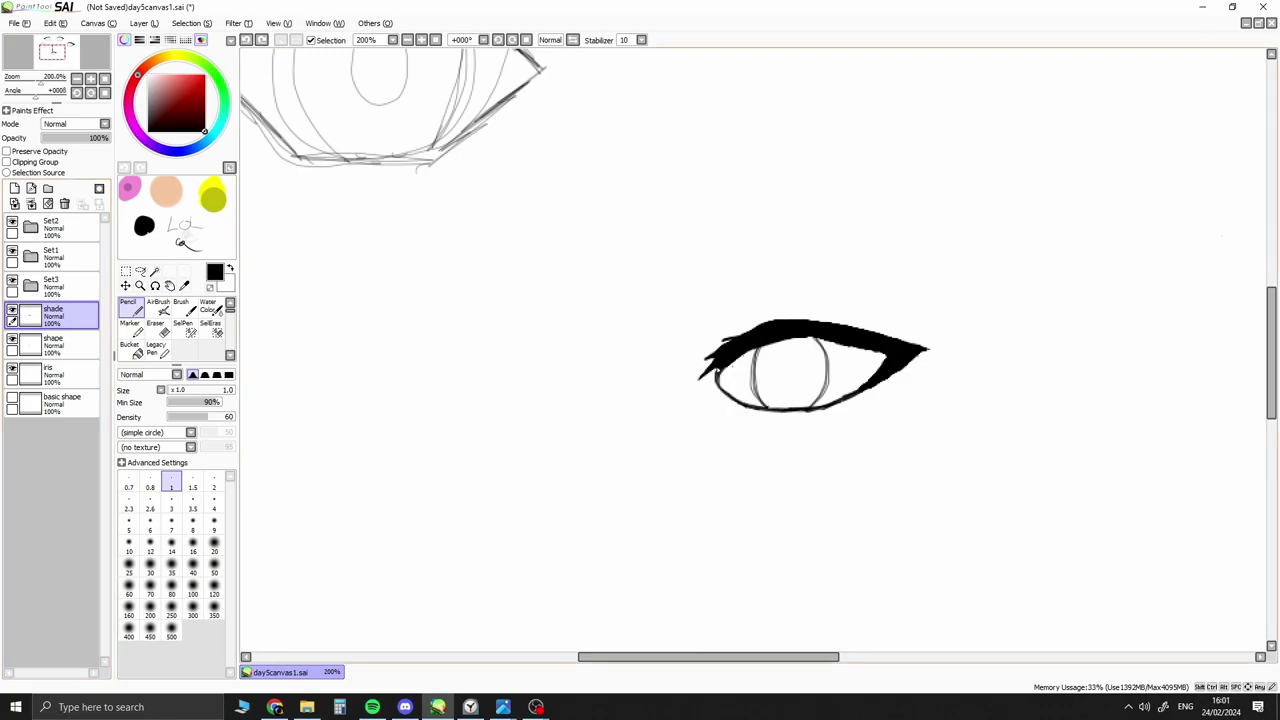
{"action": "key", "text": "ctrl+z"}
{"action": "key", "text": "ctrl+y"}
{"action": "key", "text": "ctrl+z"}
{"action": "key", "text": "ctrl+y"}
{"action": "key", "text": "e"}
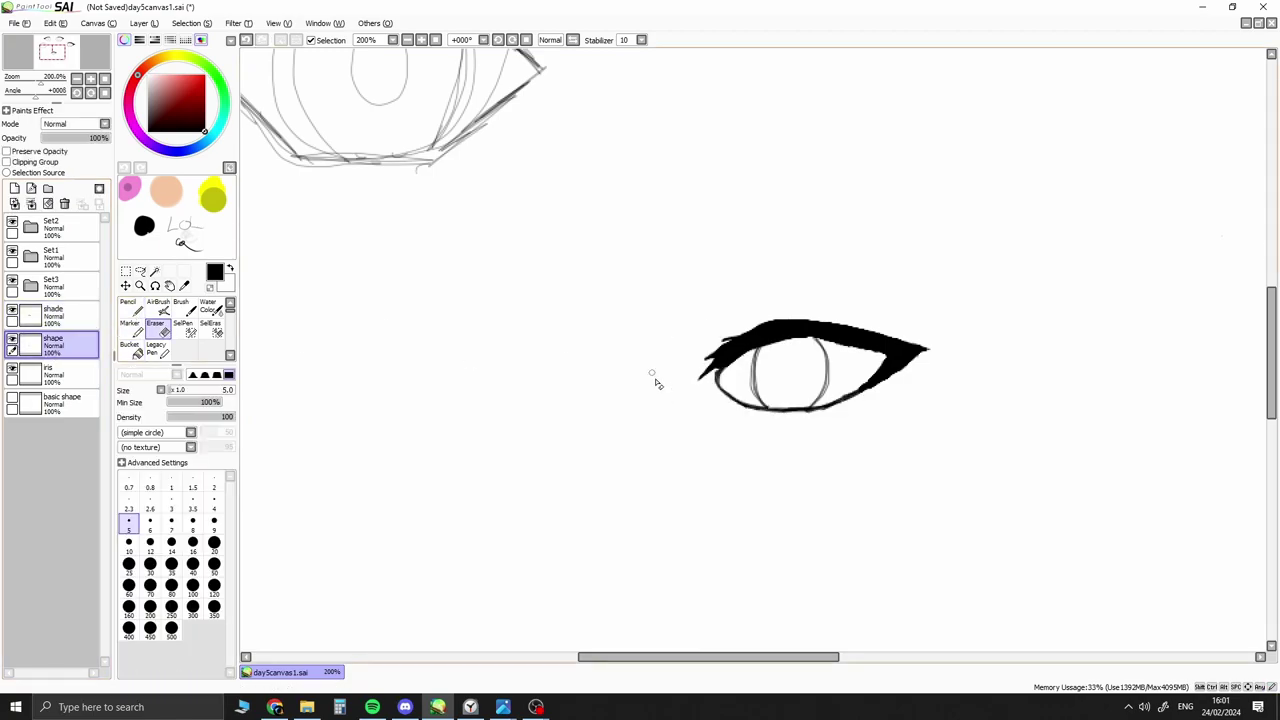
Sketch short light strokes inside and beside the iris on the iris layer
{"action": "key", "text": "n"}
{"action": "key", "text": "ctrl+z"}
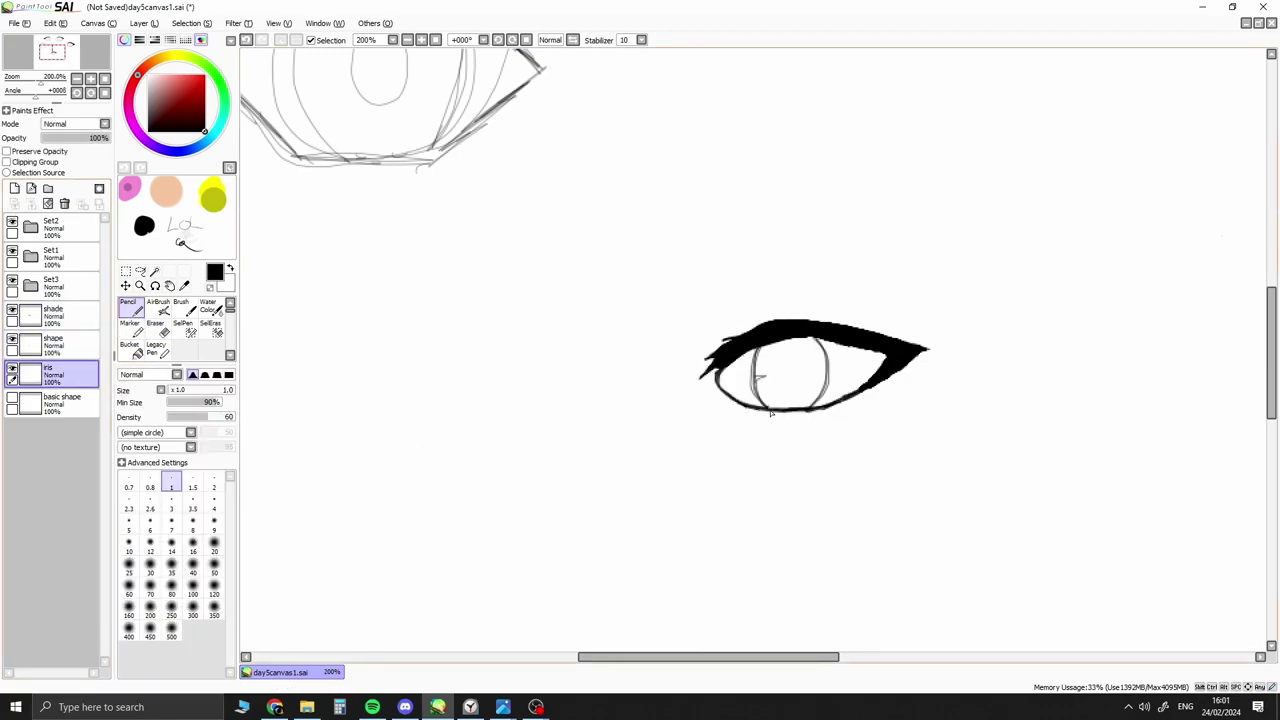
{"action": "left_click_drag", "start_coordinate": [820, 374], "coordinate": [864, 386]}
{"action": "key", "text": "ctrl+z"}
{"action": "key", "text": "ctrl+y"}
{"action": "key", "text": "ctrl+z"}
{"action": "key", "text": "ctrl+y"}
{"action": "key", "text": "ctrl+z"}
Choose a light tan colour for the size 20 Marker and try a stroke inside the iris on the iris layer
{"action": "scroll", "coordinate": [876, 487], "scroll_direction": "down", "scroll_amount": 2}
{"action": "left_click_drag", "start_coordinate": [167, 349], "coordinate": [457, 366]}
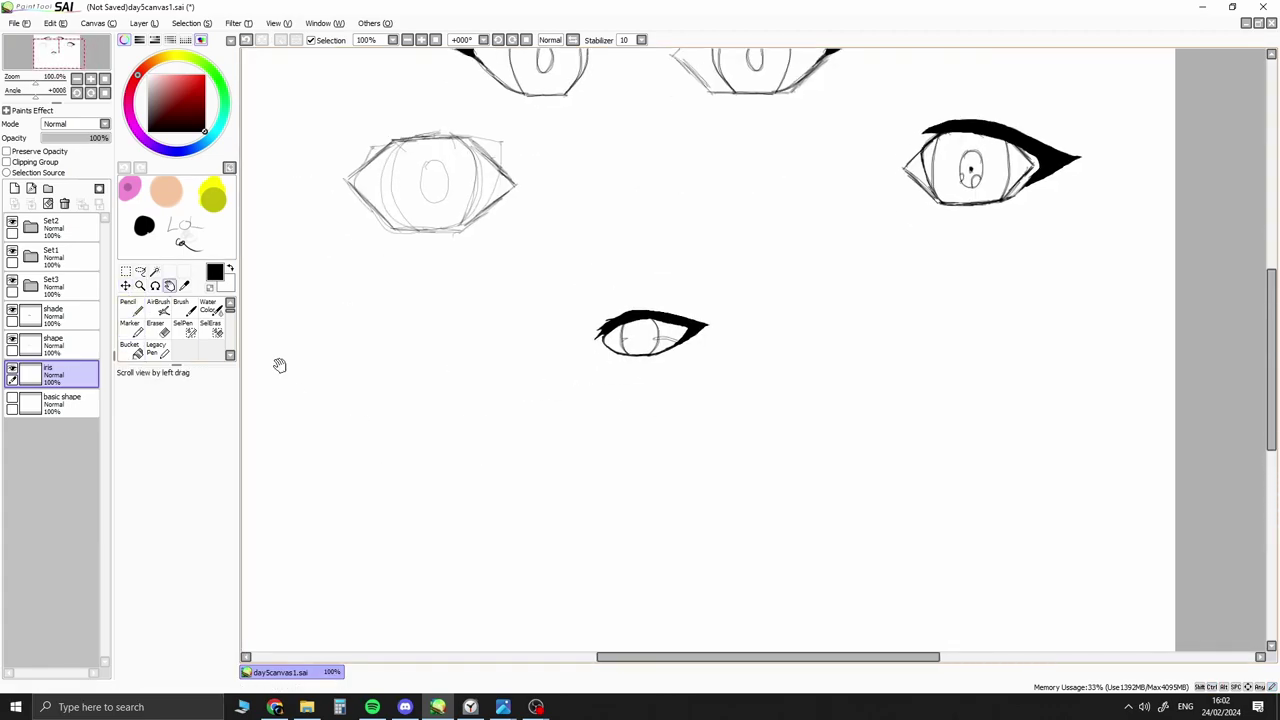
{"action": "left_click", "coordinate": [130, 325]}
{"action": "left_click_drag", "start_coordinate": [131, 87], "coordinate": [155, 60]}
{"action": "left_click", "coordinate": [182, 84]}
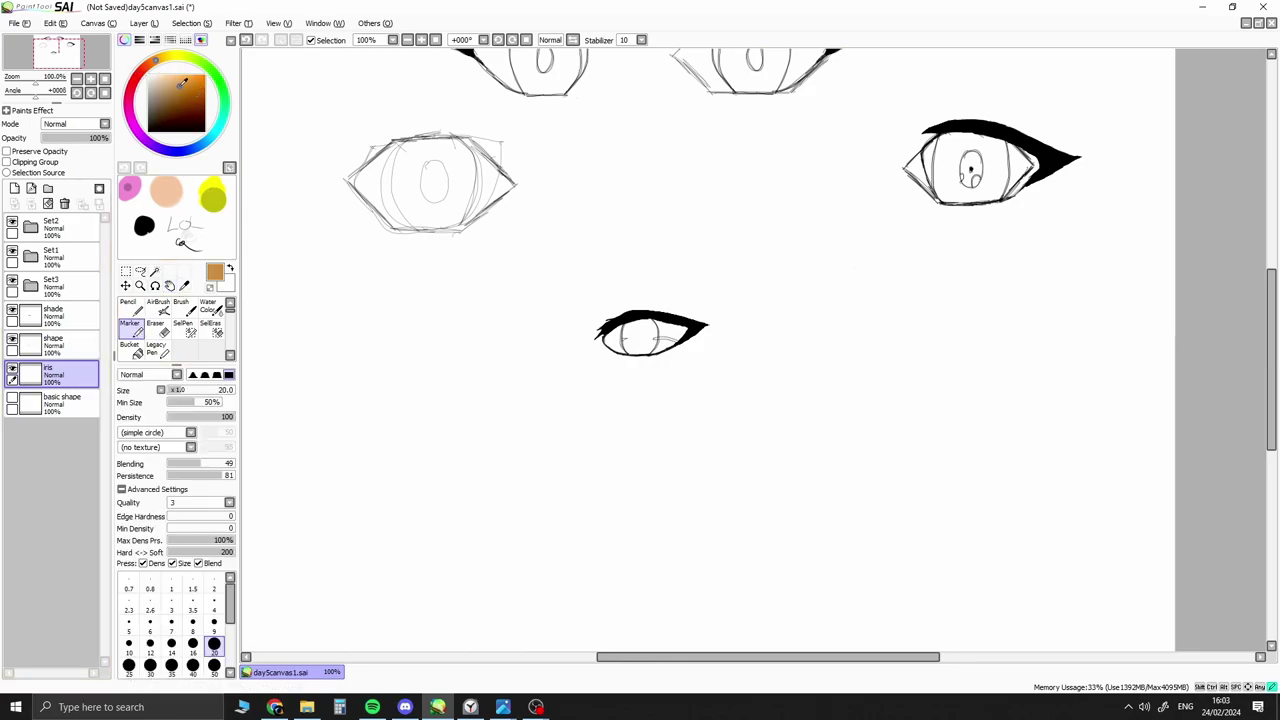
{"action": "left_click", "coordinate": [165, 80]}
{"action": "mouse_move", "coordinate": [645, 352]}
{"action": "left_mouse_down"}
{"action": "mouse_move", "coordinate": [643, 337]}
{"action": "mouse_move", "coordinate": [628, 338]}
{"action": "left_mouse_up"}
{"action": "key", "text": "ctrl+z"}
Add a new layer beneath the basic shape layer and fill the iris with light tan using the size 10 Marker
{"action": "left_click", "coordinate": [15, 188]}
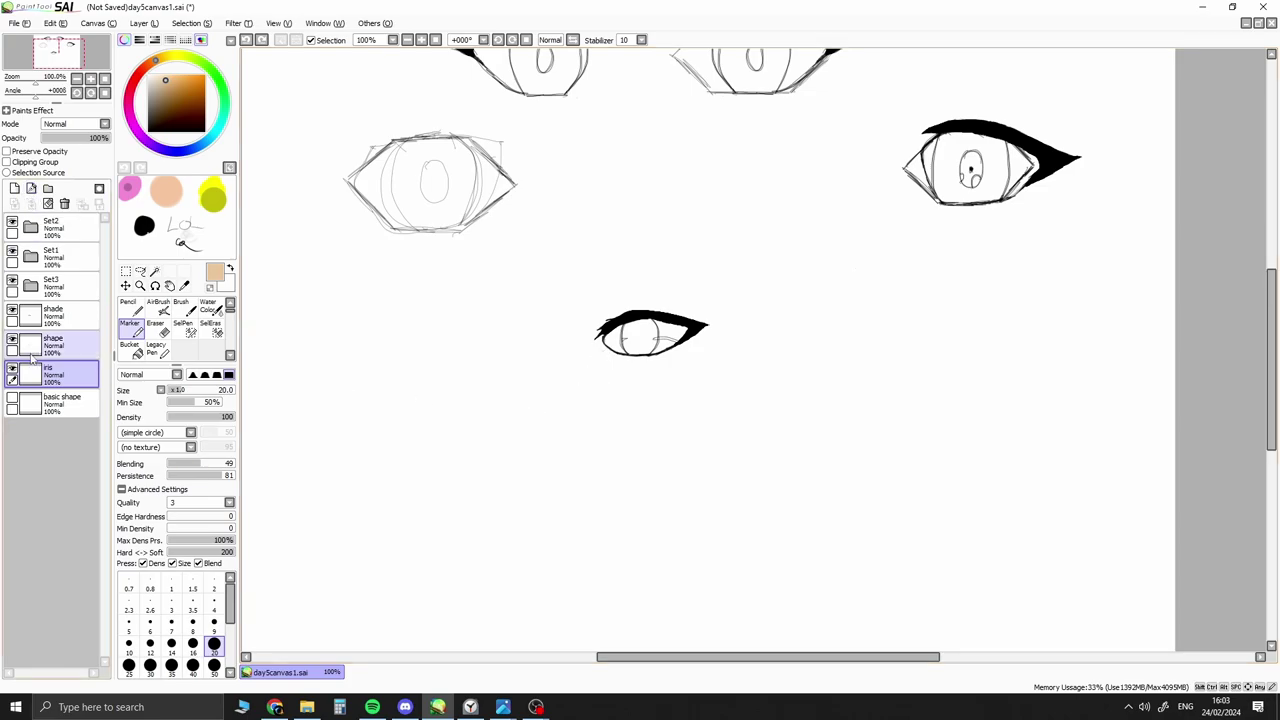
{"action": "left_click_drag", "start_coordinate": [50, 376], "coordinate": [50, 432]}
{"action": "mouse_move", "coordinate": [628, 340]}
{"action": "left_mouse_down"}
{"action": "mouse_move", "coordinate": [654, 333]}
{"action": "mouse_move", "coordinate": [626, 366]}
{"action": "mouse_move", "coordinate": [626, 334]}
{"action": "mouse_move", "coordinate": [640, 345]}
{"action": "mouse_move", "coordinate": [630, 335]}
{"action": "mouse_move", "coordinate": [652, 325]}
{"action": "left_mouse_up"}
{"action": "key", "text": "ctrl+z"}
{"action": "key", "text": "ctrl+z"}
{"action": "left_click", "coordinate": [128, 644]}
{"action": "key", "text": "ctrl+z"}
{"action": "key", "text": "ctrl+z"}
{"action": "mouse_move", "coordinate": [654, 343]}
{"action": "left_mouse_down"}
{"action": "mouse_move", "coordinate": [606, 358]}
{"action": "mouse_move", "coordinate": [640, 328]}
{"action": "left_mouse_up"}
Erase the tan from the small highlight marks and along the iris edge with the size 1 eraser
{"action": "key", "text": "e"}
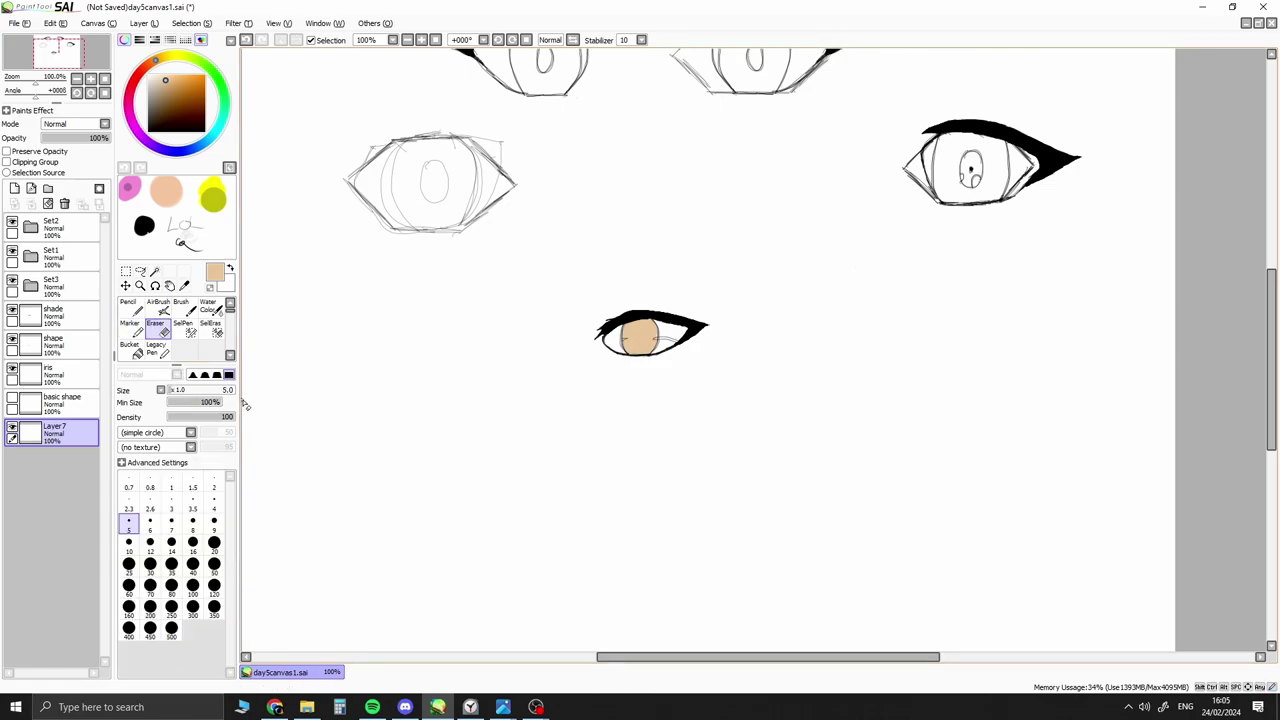
{"action": "scroll", "coordinate": [673, 304], "scroll_direction": "up", "scroll_amount": 5}
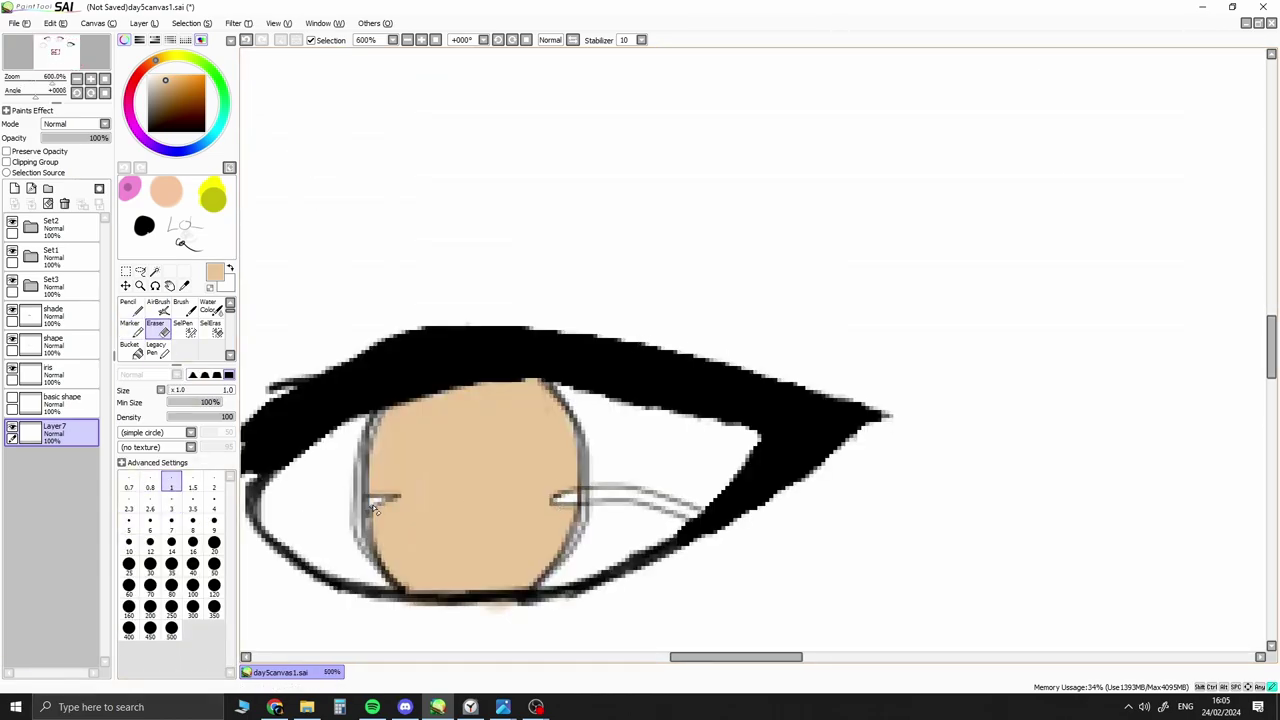
{"action": "scroll", "coordinate": [372, 510], "scroll_direction": "down", "scroll_amount": 5}
Dab a light tan swatch beside the eye with the size 10 Marker and try grey shading on the upper iris
{"action": "key", "text": "n"}
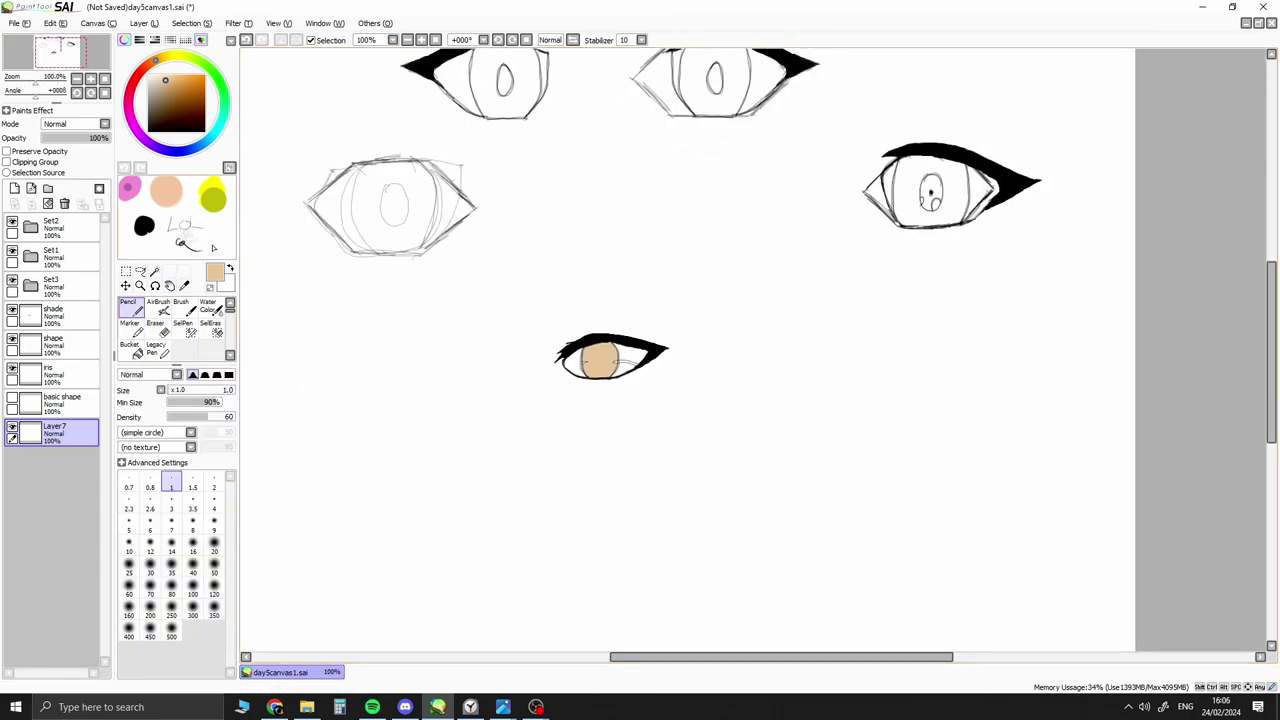
{"action": "left_click", "coordinate": [130, 316]}
{"action": "left_click", "coordinate": [288, 423]}
{"action": "left_click", "coordinate": [598, 347], "text": "alt"}
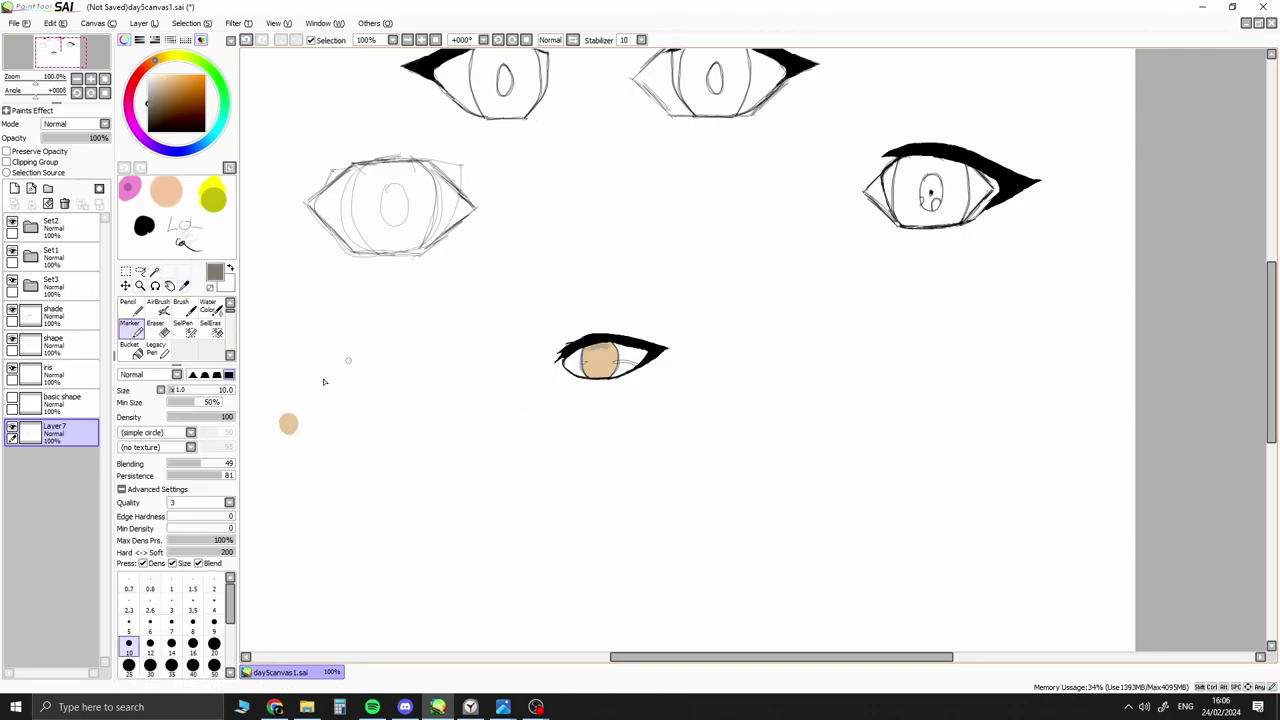
{"action": "key", "text": "ctrl+z"}
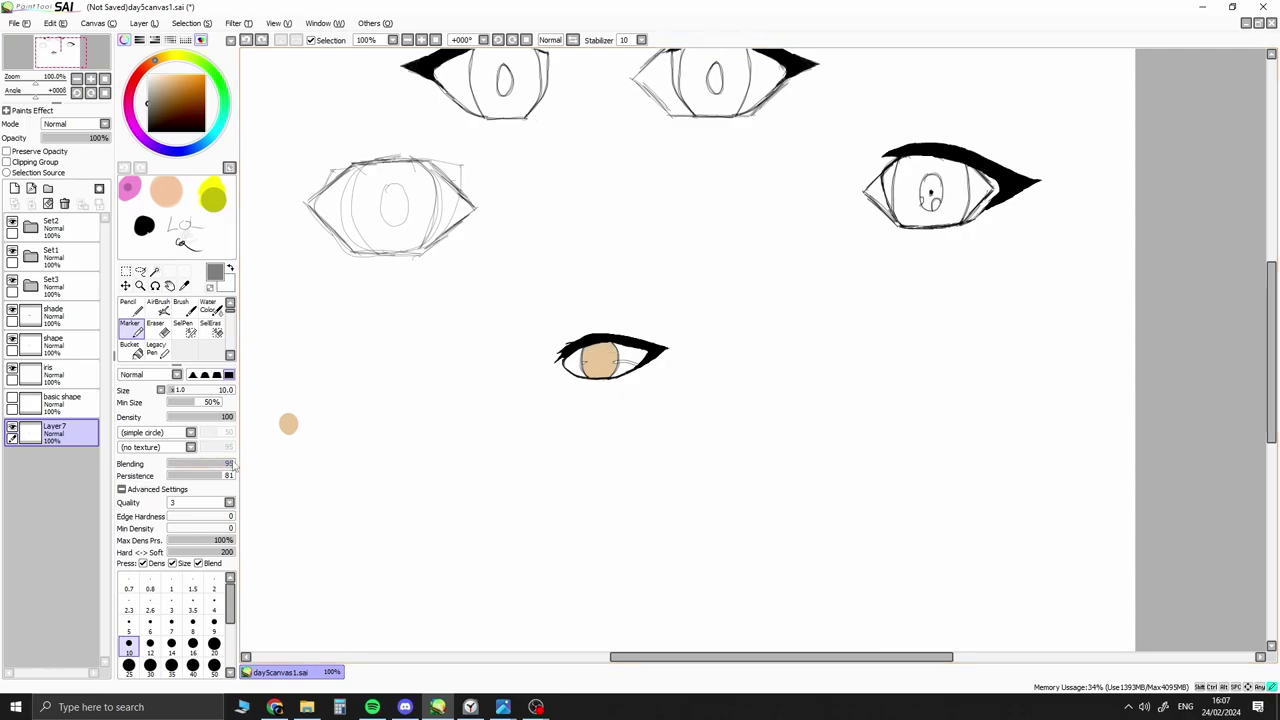
Paint five progressively darker swatches, from brown to black, in a row beside the tan swatch with the size 10 Marker at blending 100
{"action": "left_click", "coordinate": [168, 84]}
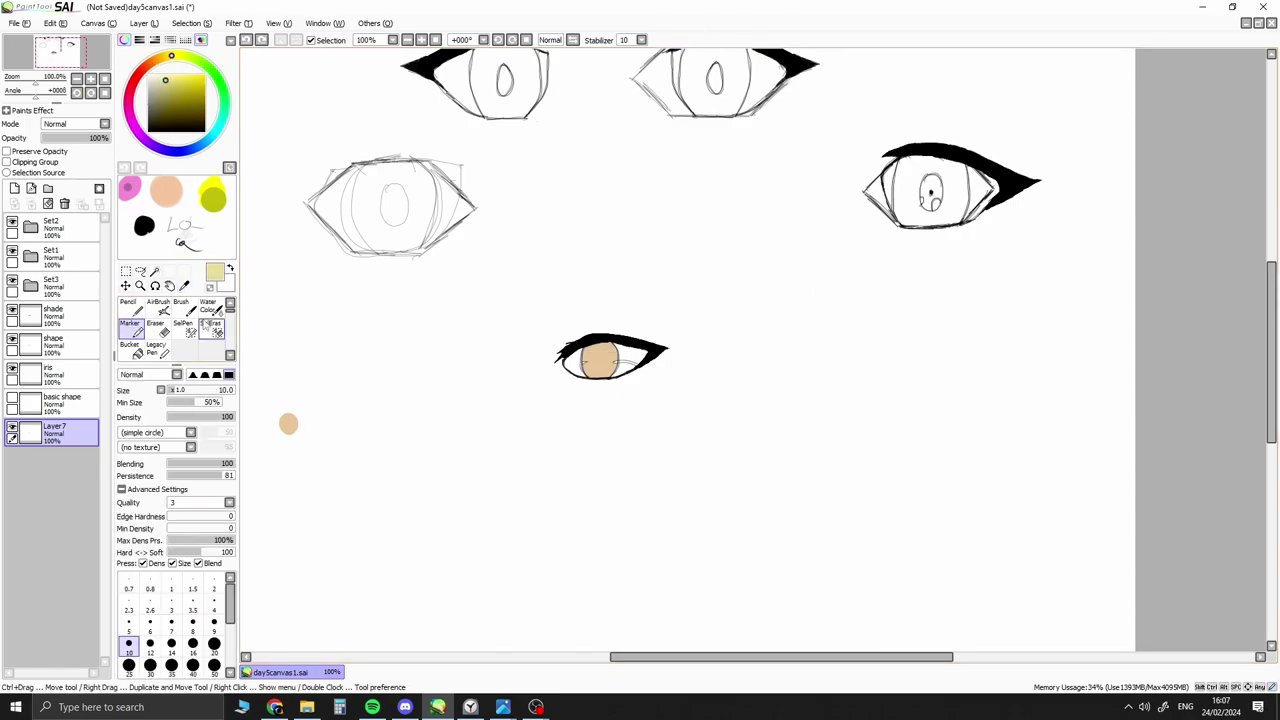
{"action": "left_click", "coordinate": [130, 305]}
{"action": "left_click", "coordinate": [169, 93]}
{"action": "left_click", "coordinate": [130, 326]}
{"action": "left_click", "coordinate": [310, 424]}
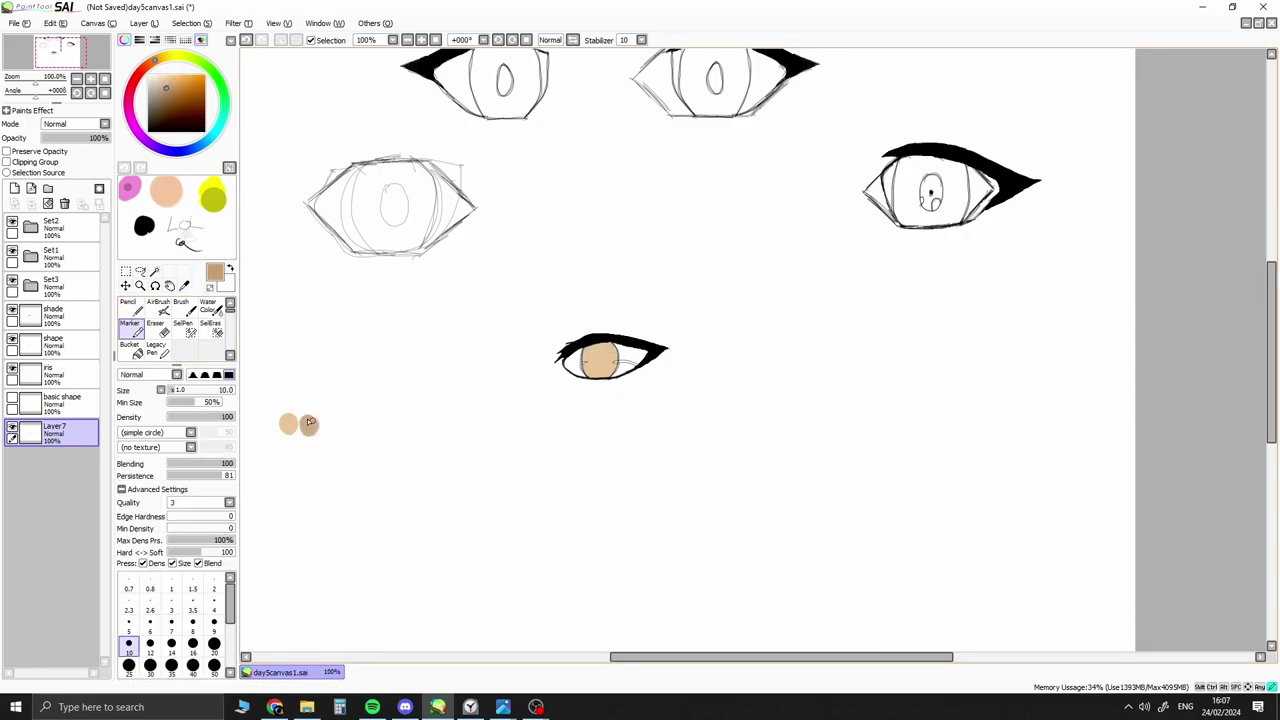
{"action": "left_click", "coordinate": [336, 424]}
{"action": "left_click", "coordinate": [360, 422]}
{"action": "left_click", "coordinate": [170, 112]}
{"action": "left_click", "coordinate": [386, 420]}
{"action": "left_click", "coordinate": [167, 131]}
{"action": "left_click", "coordinate": [413, 419]}
Shade the upper iris dark with the size 10 Marker, setting its blending to 76 and Hard-Soft to 56
{"action": "left_click_drag", "start_coordinate": [588, 360], "coordinate": [538, 432]}
{"action": "key", "text": "ctrl+z"}
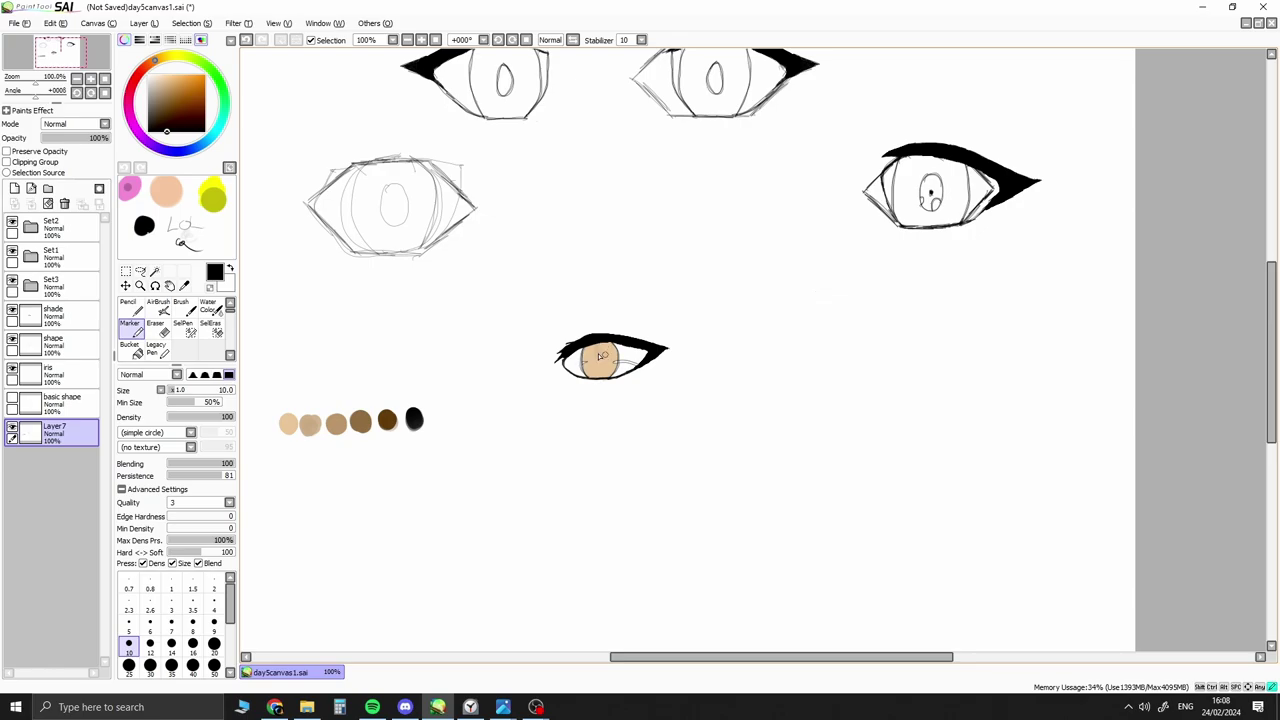
{"action": "left_click", "coordinate": [201, 463]}
{"action": "left_click", "coordinate": [186, 464]}
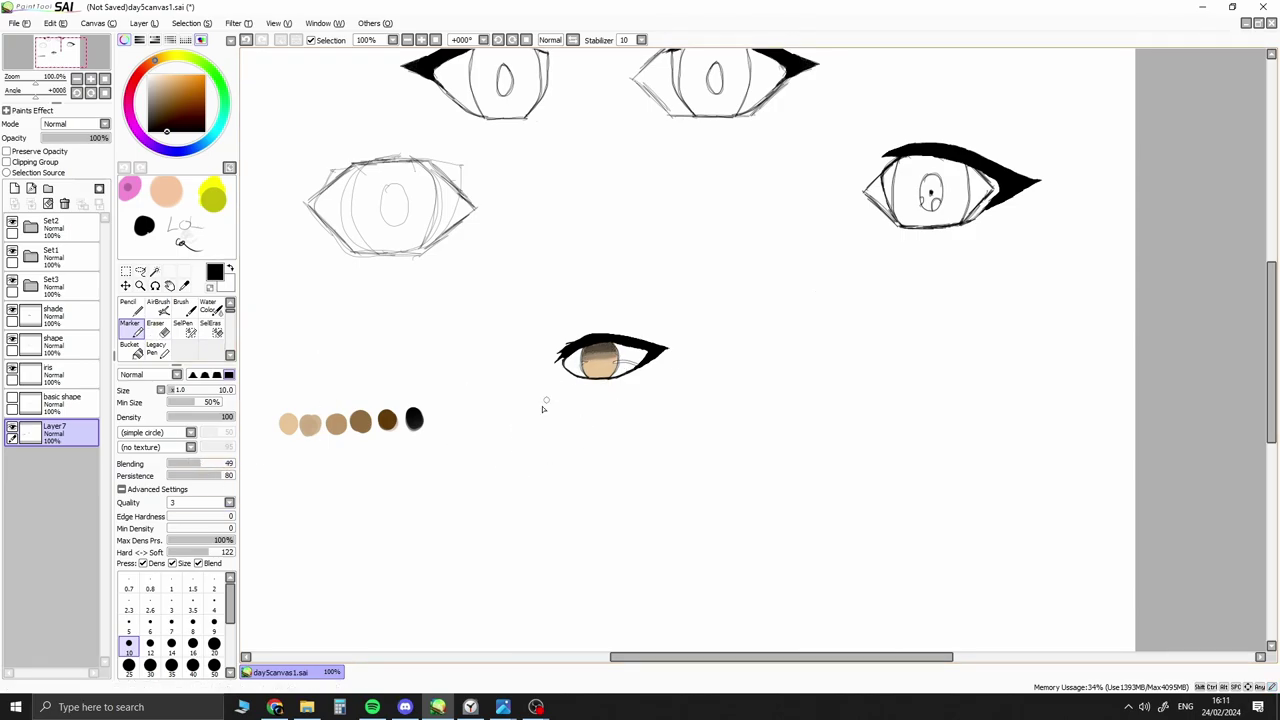
{"action": "left_click", "coordinate": [181, 551]}
{"action": "left_click", "coordinate": [185, 552]}
{"action": "left_click", "coordinate": [203, 464]}
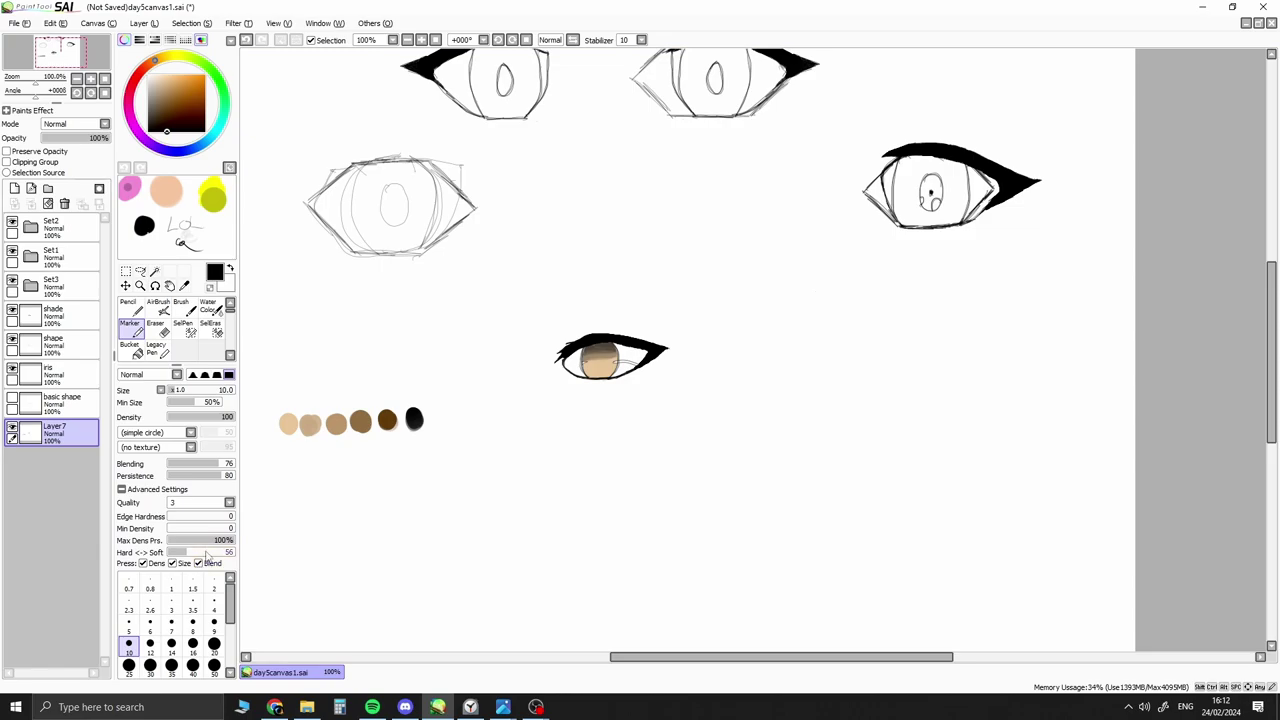
Rename the tan colour layer as iris shade and name the new layer above it pupil
{"action": "double_click", "coordinate": [14, 342]}
{"action": "key", "text": "Return"}
{"action": "double_click", "coordinate": [12, 340]}
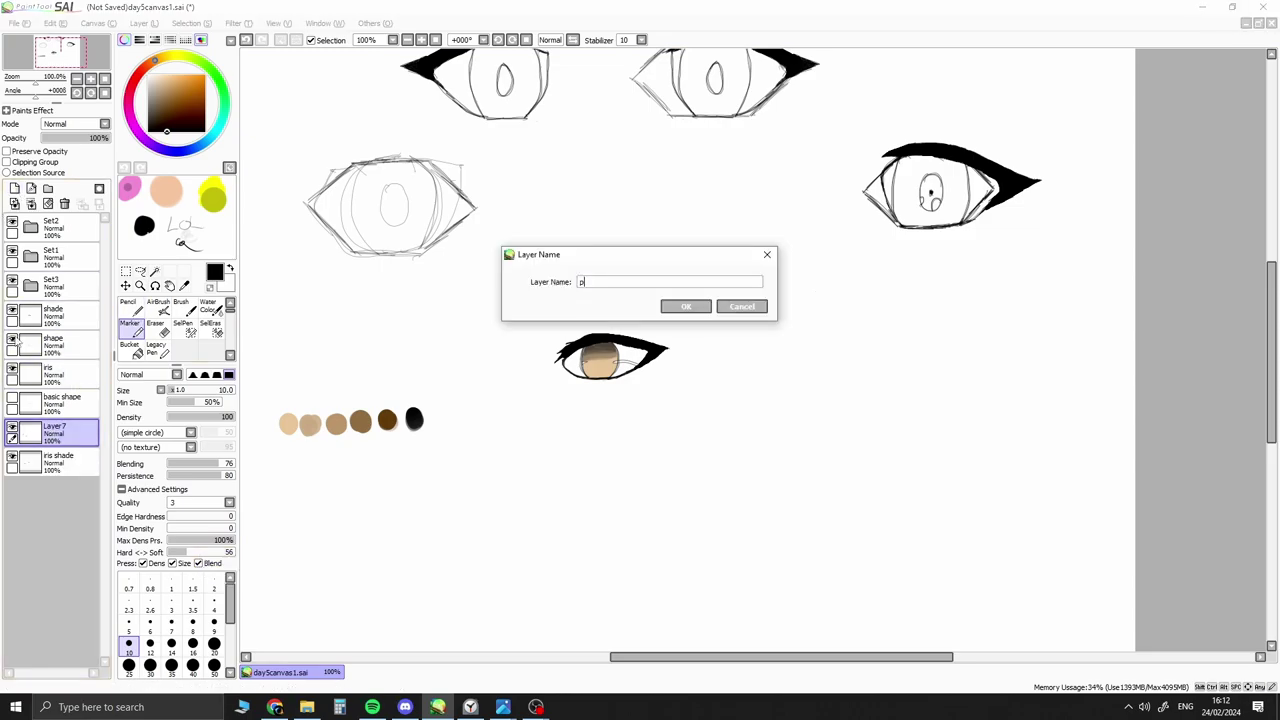
{"action": "type", "text": "pupil"}
{"action": "key", "text": "Return"}
Draw a small black pupil at the centre of the iris on the pupil layer with the size 1 Pencil
{"action": "key", "text": "n"}
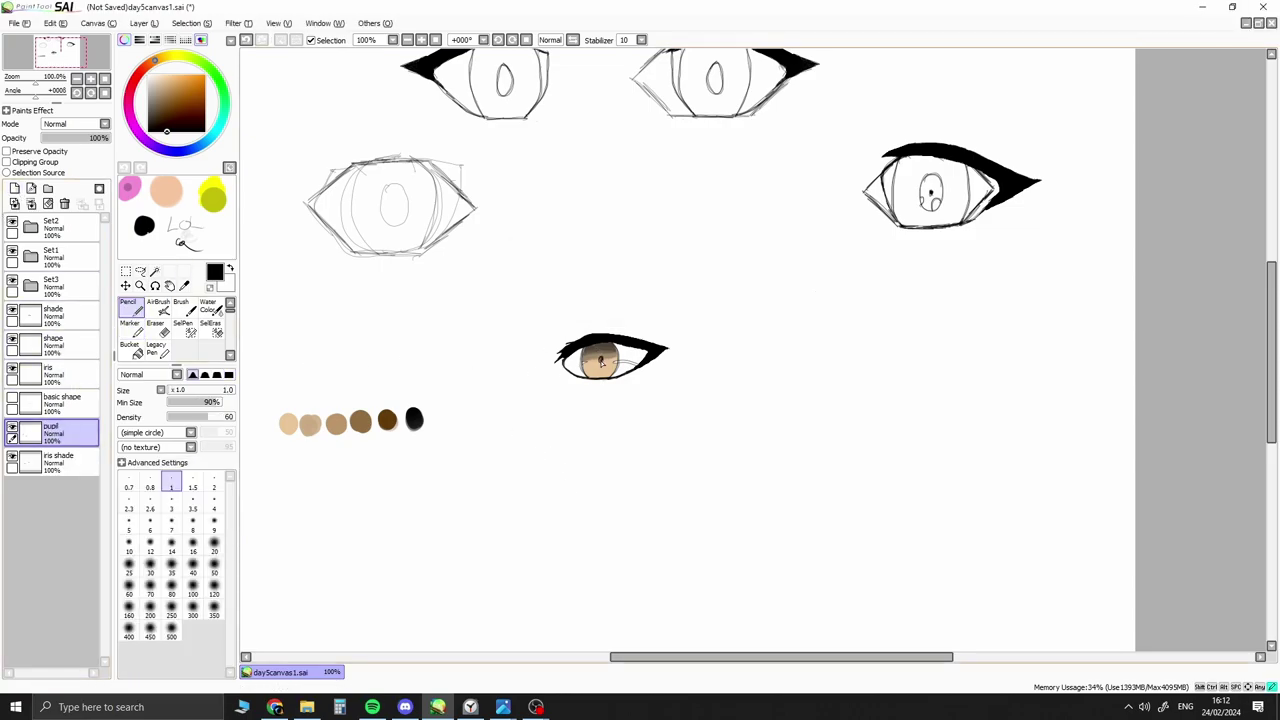
{"action": "key", "text": "g"}
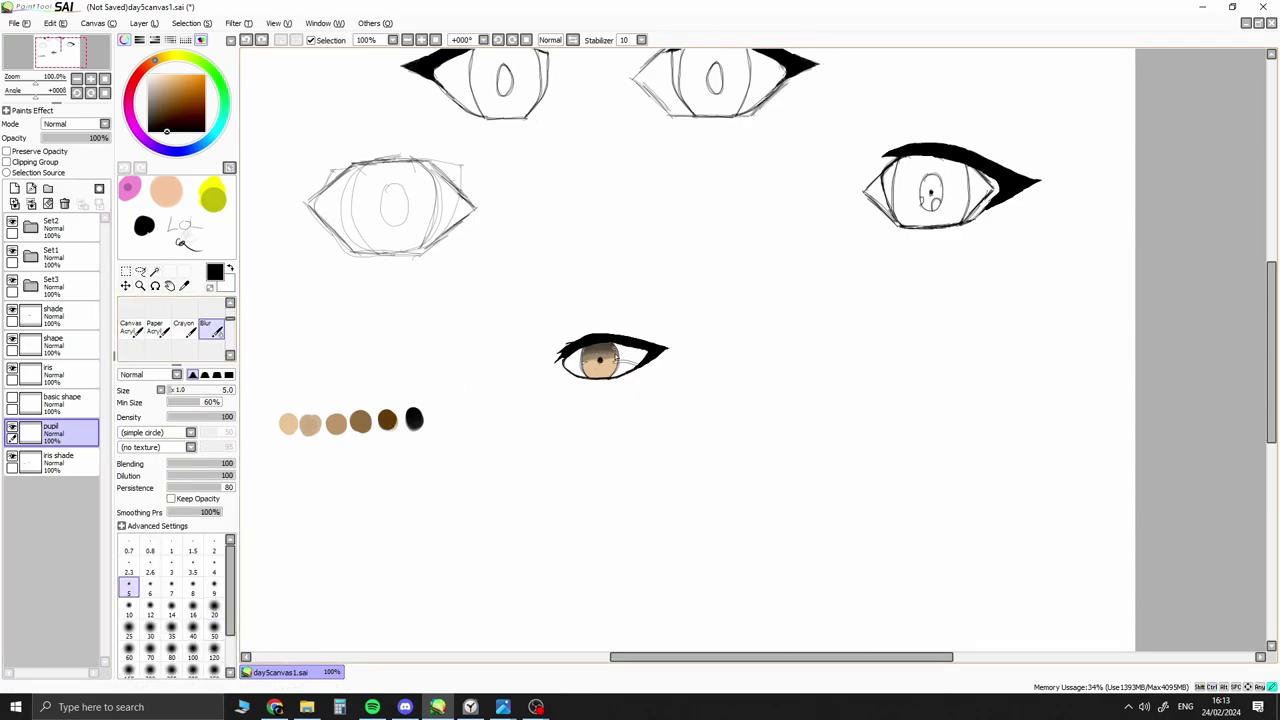
{"action": "key", "text": "e"}
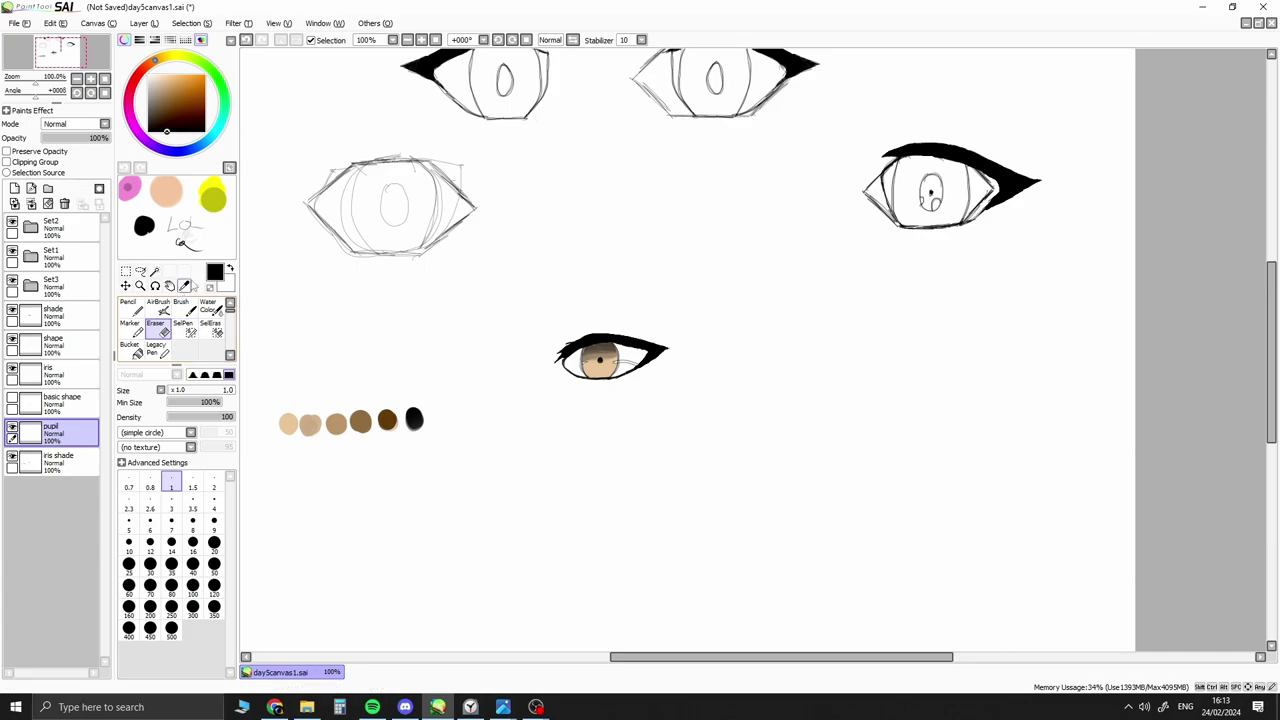
Blend the dark iris shading on the iris shade layer with the size 5 Blur tool and the size 16 eraser
{"action": "scroll", "coordinate": [190, 313], "scroll_direction": "down", "scroll_amount": 2}
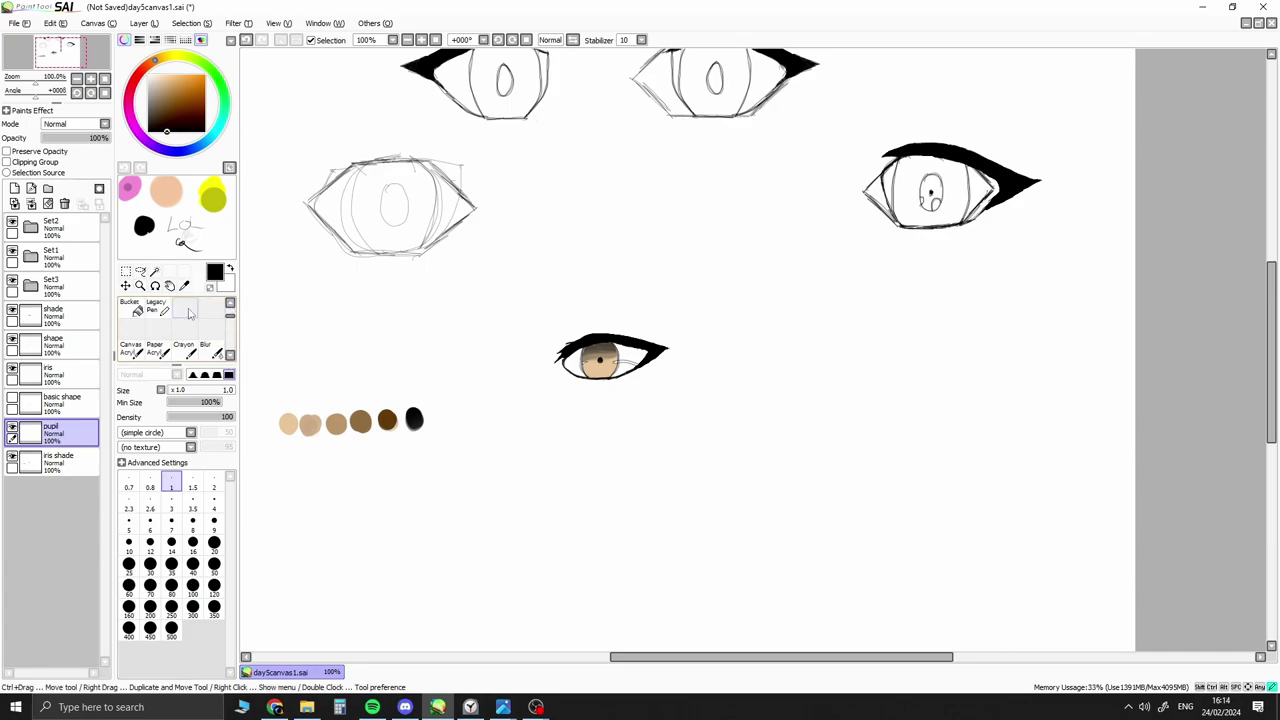
{"action": "left_click", "coordinate": [208, 347]}
{"action": "scroll", "coordinate": [190, 330], "scroll_direction": "down", "scroll_amount": 1}
{"action": "left_click", "coordinate": [58, 460]}
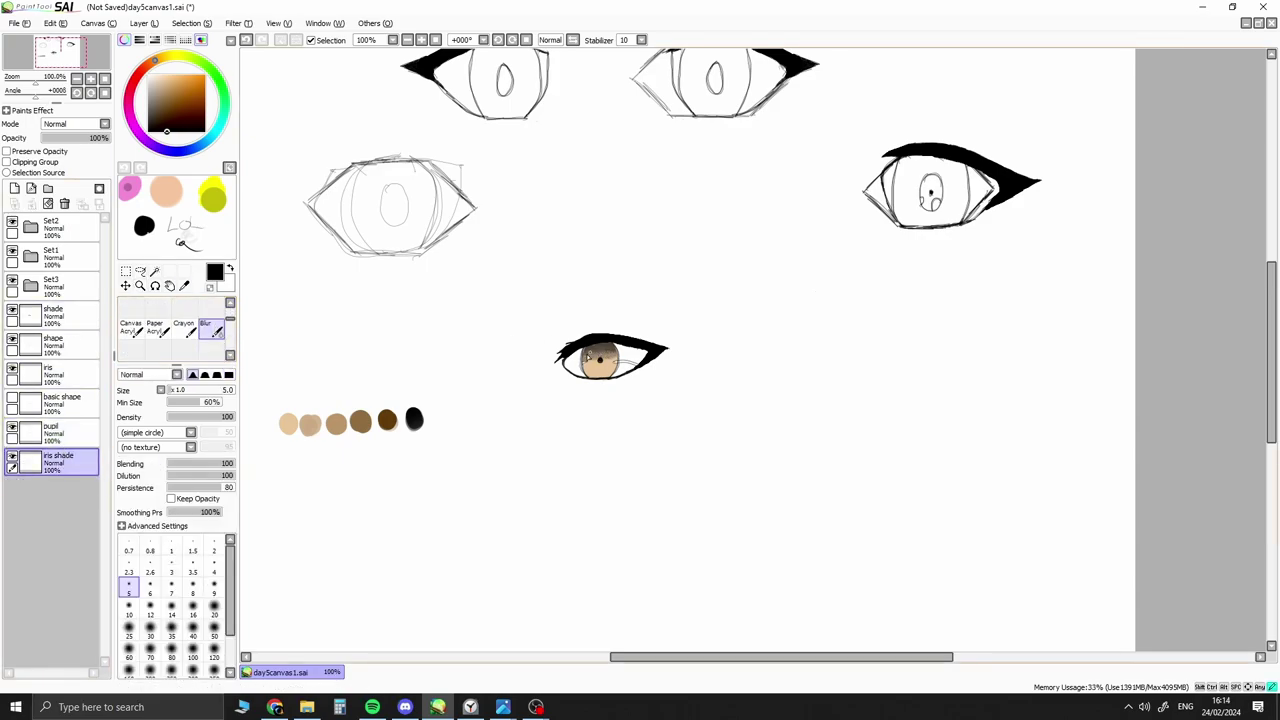
{"action": "key", "text": "e"}
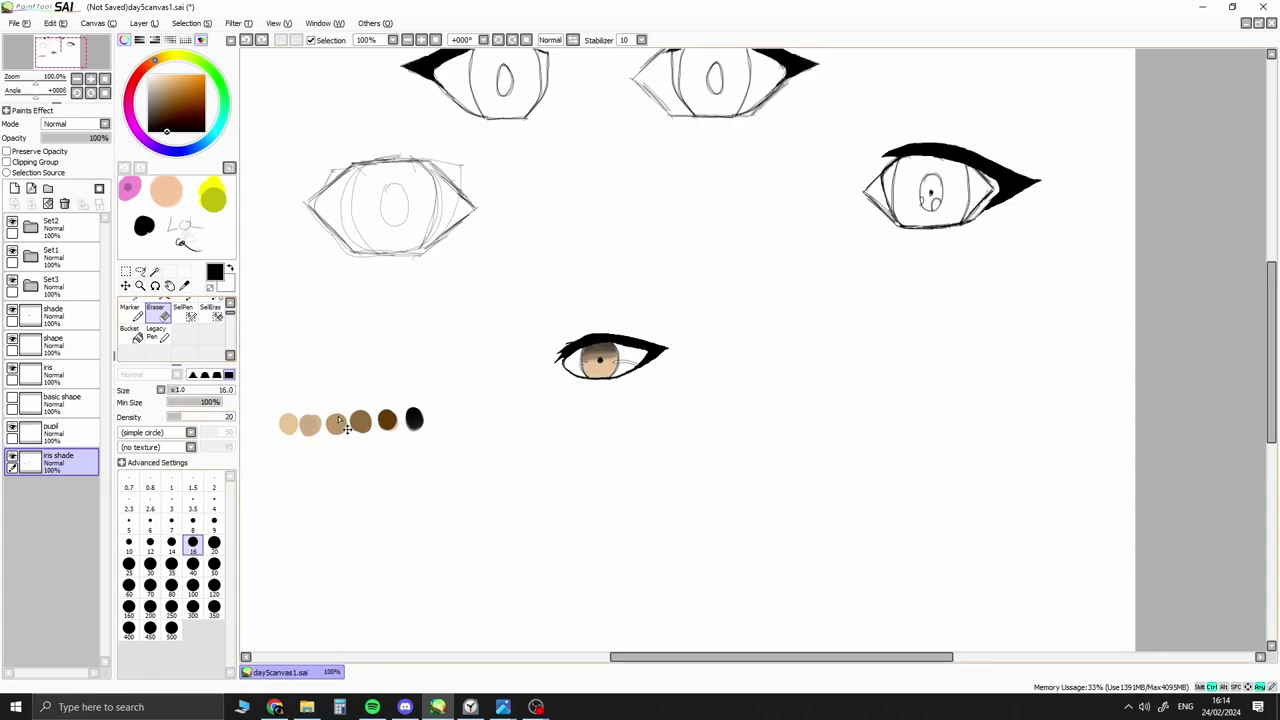
Add three pale peach swatches beside and below the brown row with the size 10 Marker
{"action": "left_click", "coordinate": [130, 312]}
{"action": "left_click", "coordinate": [165, 78]}
{"action": "left_click", "coordinate": [265, 425]}
{"action": "left_click", "coordinate": [270, 456]}
{"action": "left_click", "coordinate": [318, 473]}
Lighten the lower iris with a pale cream Marker colour and soften it with the size 16 eraser at density 5
{"action": "left_click", "coordinate": [600, 378], "text": "alt"}
{"action": "left_click_drag", "start_coordinate": [600, 378], "coordinate": [592, 428]}
{"action": "key", "text": "ctrl+z"}
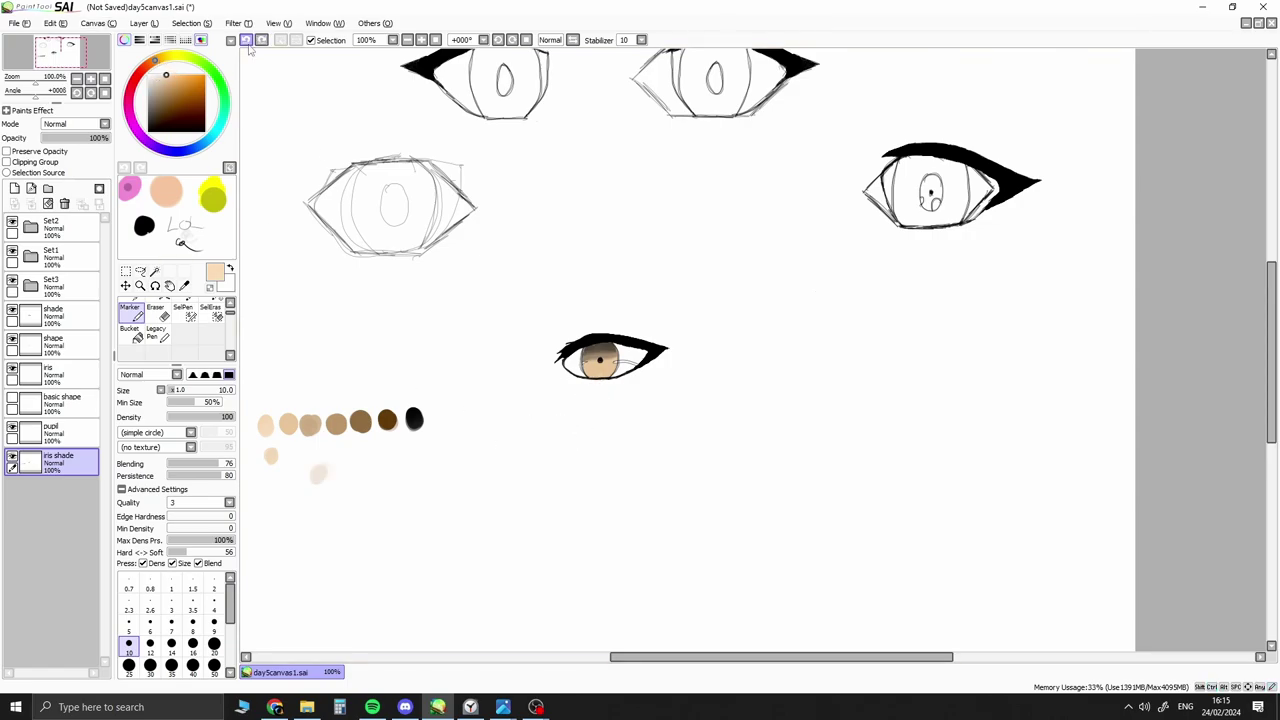
{"action": "left_click", "coordinate": [598, 372], "text": "alt"}
{"action": "left_click", "coordinate": [138, 337]}
{"action": "key", "text": "e"}
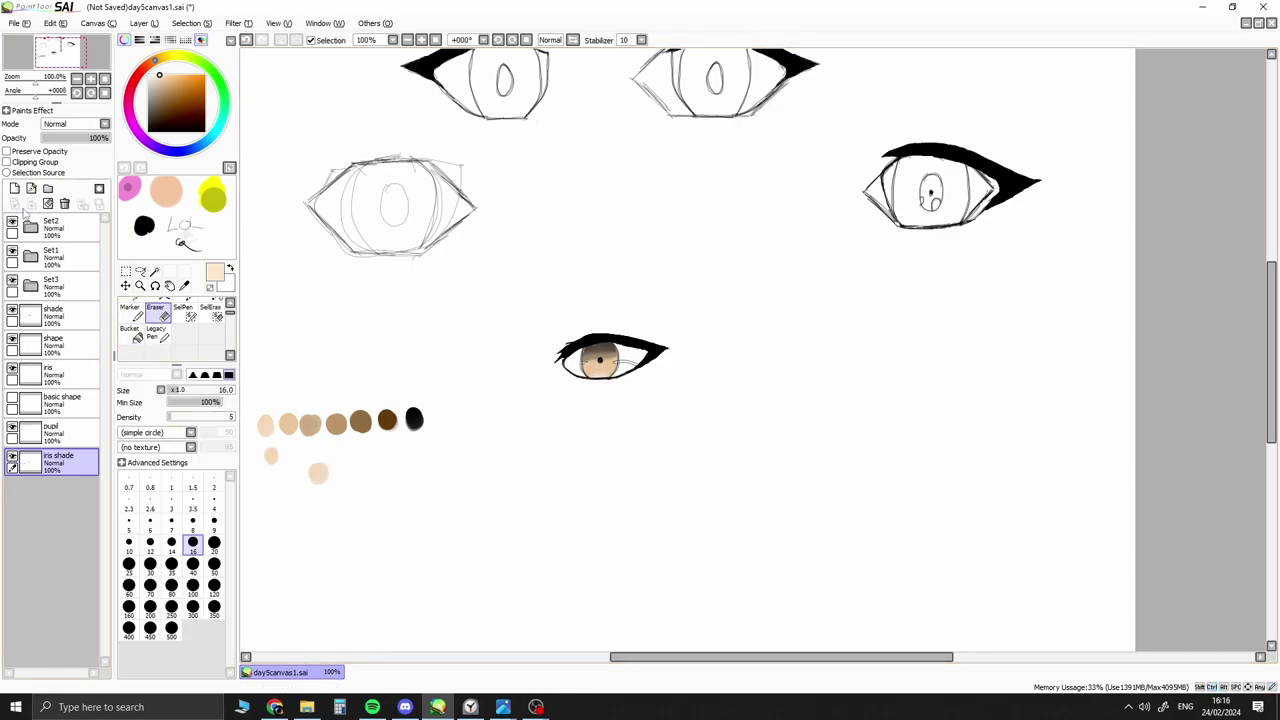
{"action": "key", "text": "n"}
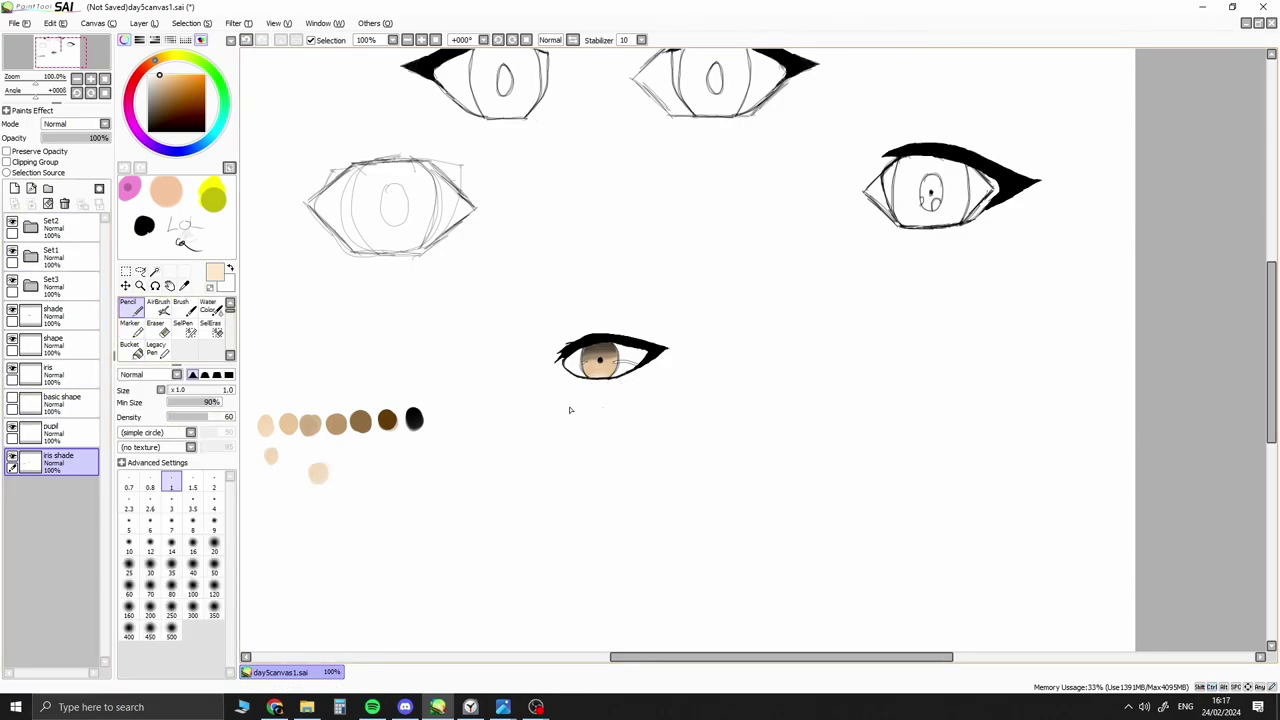
{"action": "left_click", "coordinate": [619, 379], "text": "alt"}
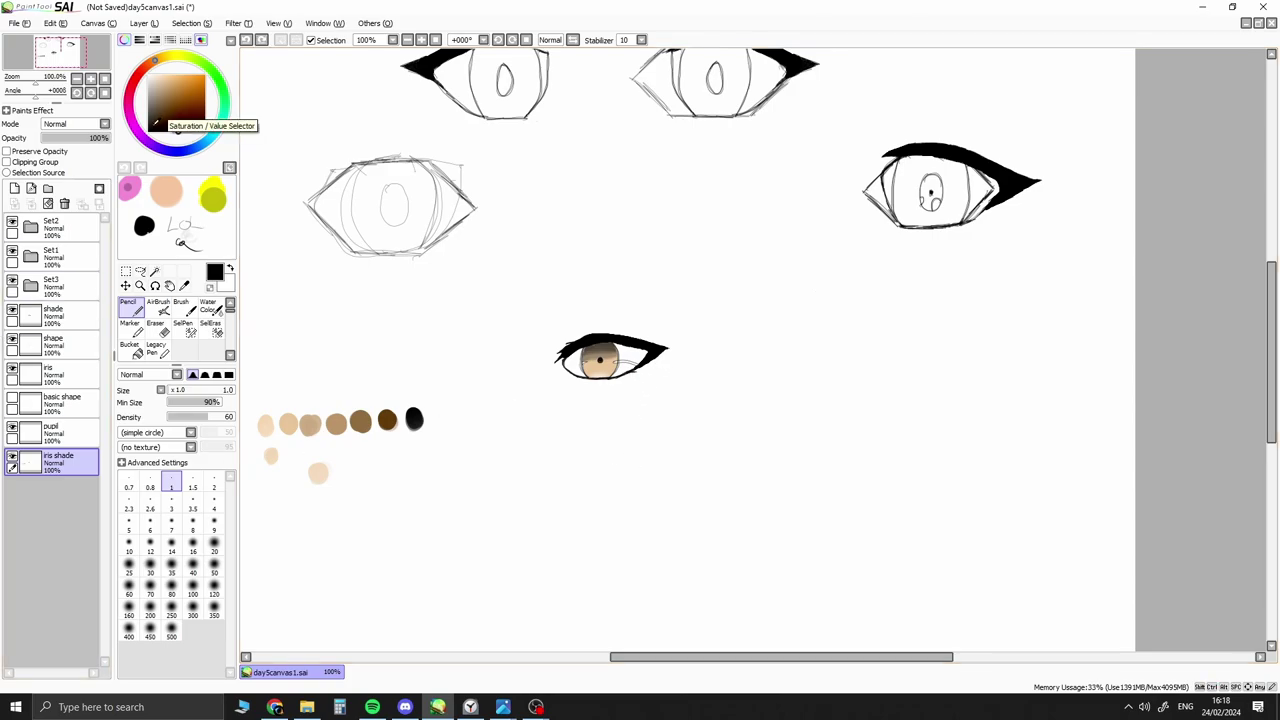
{"action": "left_click", "coordinate": [360, 415], "text": "alt"}
{"action": "left_click_drag", "start_coordinate": [172, 102], "coordinate": [182, 92]}
{"action": "left_click", "coordinate": [143, 70]}
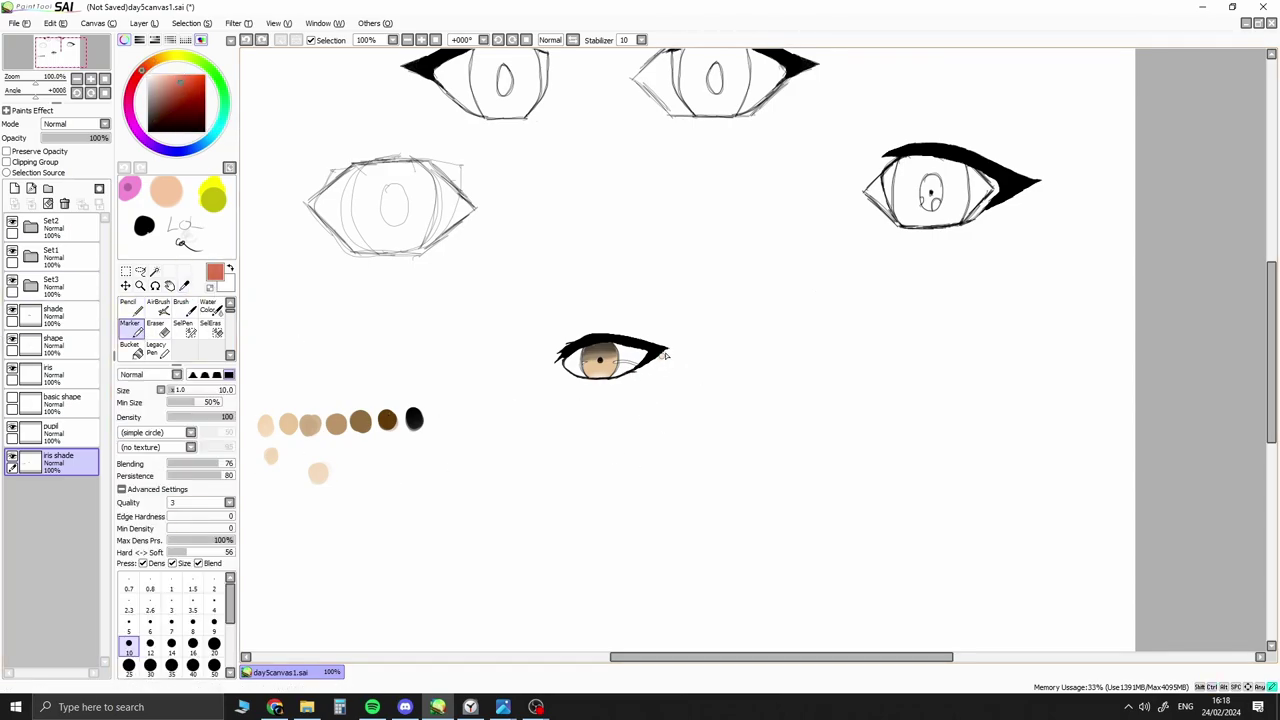
{"action": "double_click", "coordinate": [136, 306]}
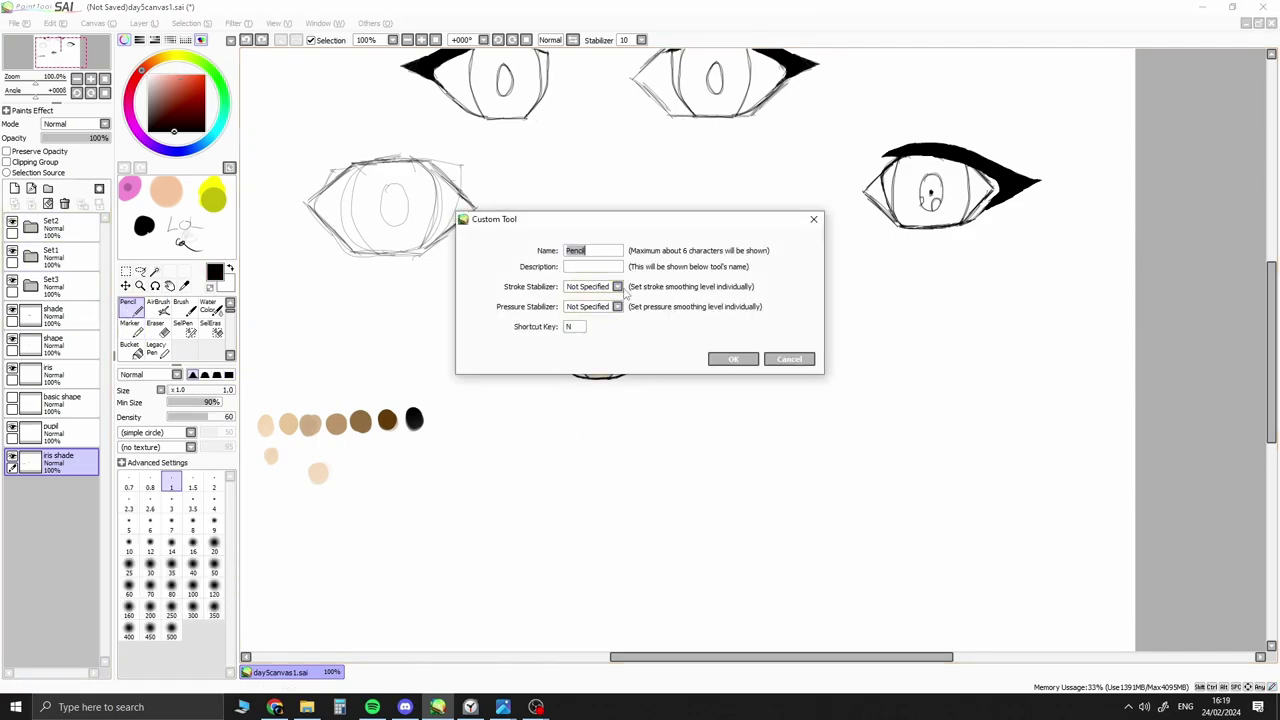
{"action": "left_click", "coordinate": [770, 362]}
{"action": "mouse_move", "coordinate": [760, 340]}
{"action": "left_mouse_down"}
{"action": "mouse_move", "coordinate": [835, 422]}
{"action": "mouse_move", "coordinate": [790, 312]}
{"action": "left_mouse_up"}
{"action": "key", "text": "ctrl+z"}
{"action": "key", "text": "Delete"}
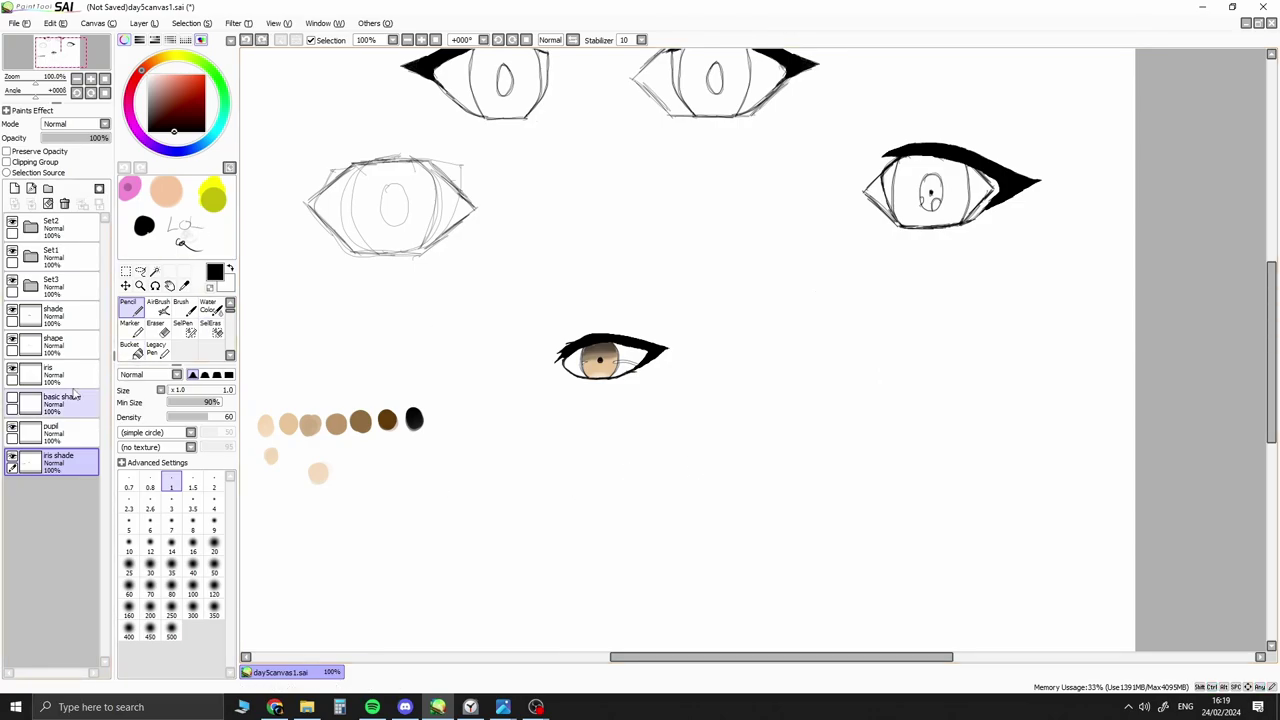
Gather the eye's layers in a new layer set and erase the colour swatches from the iris shade layer
{"action": "key", "text": "ctrl+g"}
{"action": "left_click_drag", "start_coordinate": [58, 463], "coordinate": [55, 338]}
{"action": "left_click_drag", "start_coordinate": [50, 490], "coordinate": [50, 338]}
{"action": "left_click", "coordinate": [60, 490]}
{"action": "key", "text": "e"}
{"action": "mouse_move", "coordinate": [262, 425]}
{"action": "left_mouse_down"}
{"action": "mouse_move", "coordinate": [420, 420]}
{"action": "mouse_move", "coordinate": [320, 500]}
{"action": "left_mouse_up"}
Add a new layer named eyebrow at the top of the Set4 layer set
{"action": "key", "text": "v"}
{"action": "left_click", "coordinate": [50, 315]}
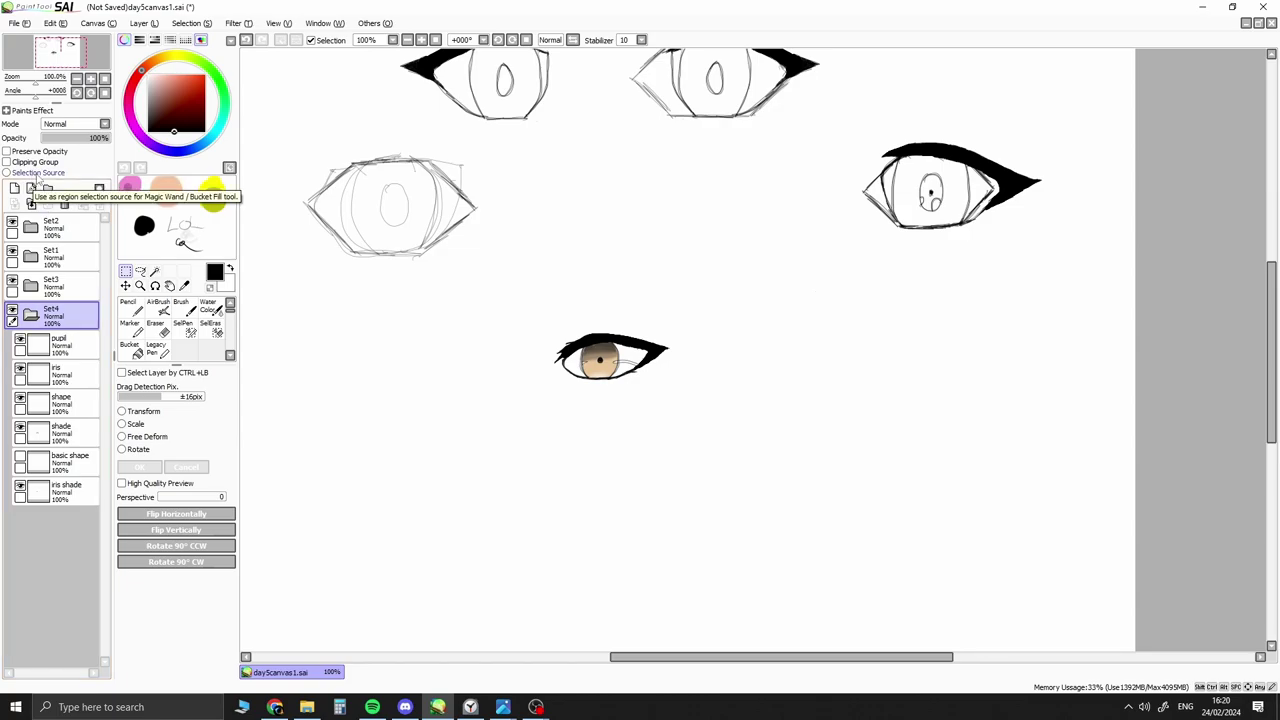
{"action": "left_click", "coordinate": [14, 188]}
{"action": "double_click", "coordinate": [60, 345]}
{"action": "type", "text": "eyebrow"}
{"action": "key", "text": "Return"}
Outline a long, tapered, gently arched eyebrow above the eye with the size 1 black Pencil
{"action": "key", "text": "n"}
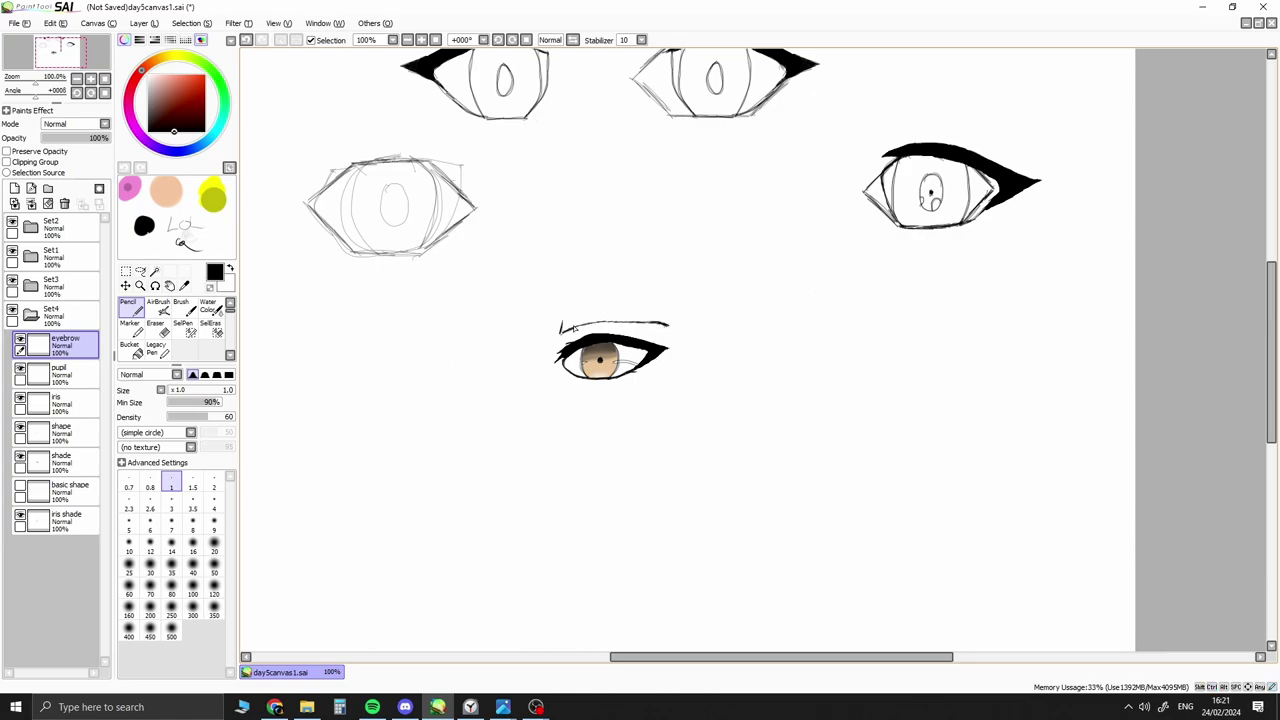
{"action": "left_click_drag", "start_coordinate": [566, 323], "coordinate": [660, 325]}
{"action": "key", "text": "ctrl+z"}
{"action": "key", "text": "End"}
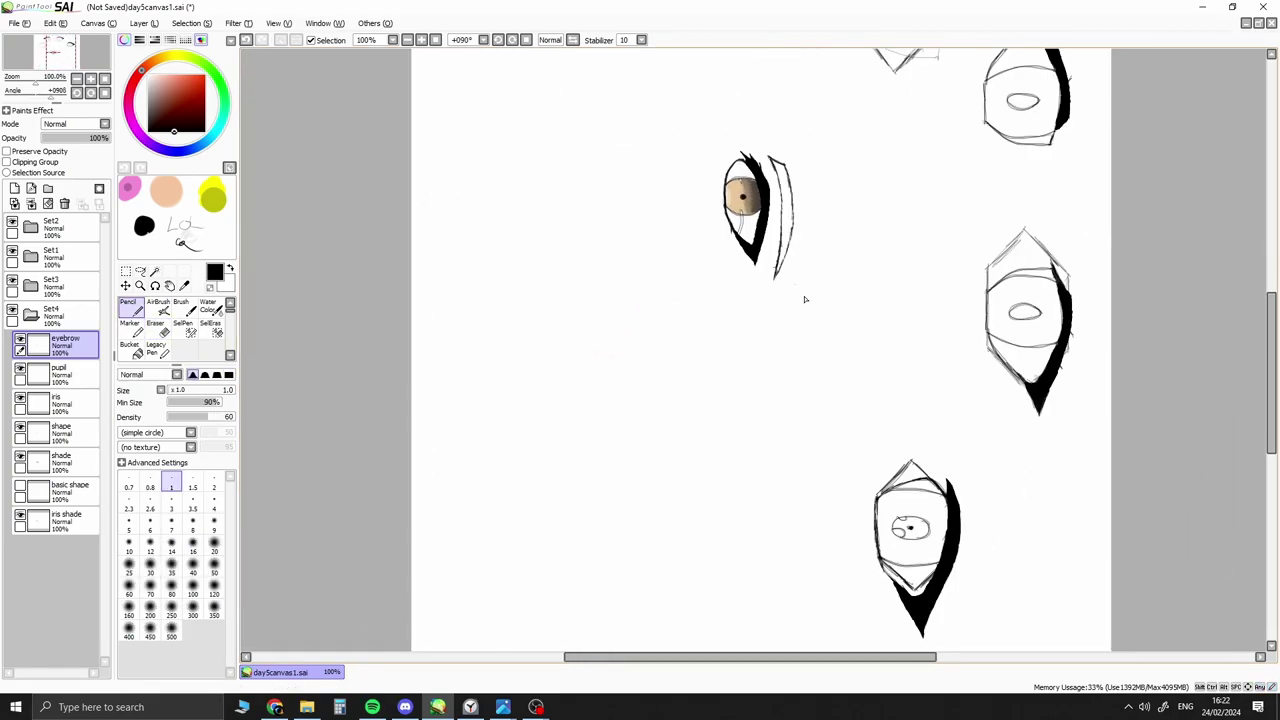
Fill the eyebrow outline solid black with the size 3 Pencil
{"action": "key", "text": "bracketright"}
{"action": "key", "text": "bracketright"}
{"action": "key", "text": "bracketright"}
{"action": "key", "text": "bracketright"}
{"action": "key", "text": "bracketright"}
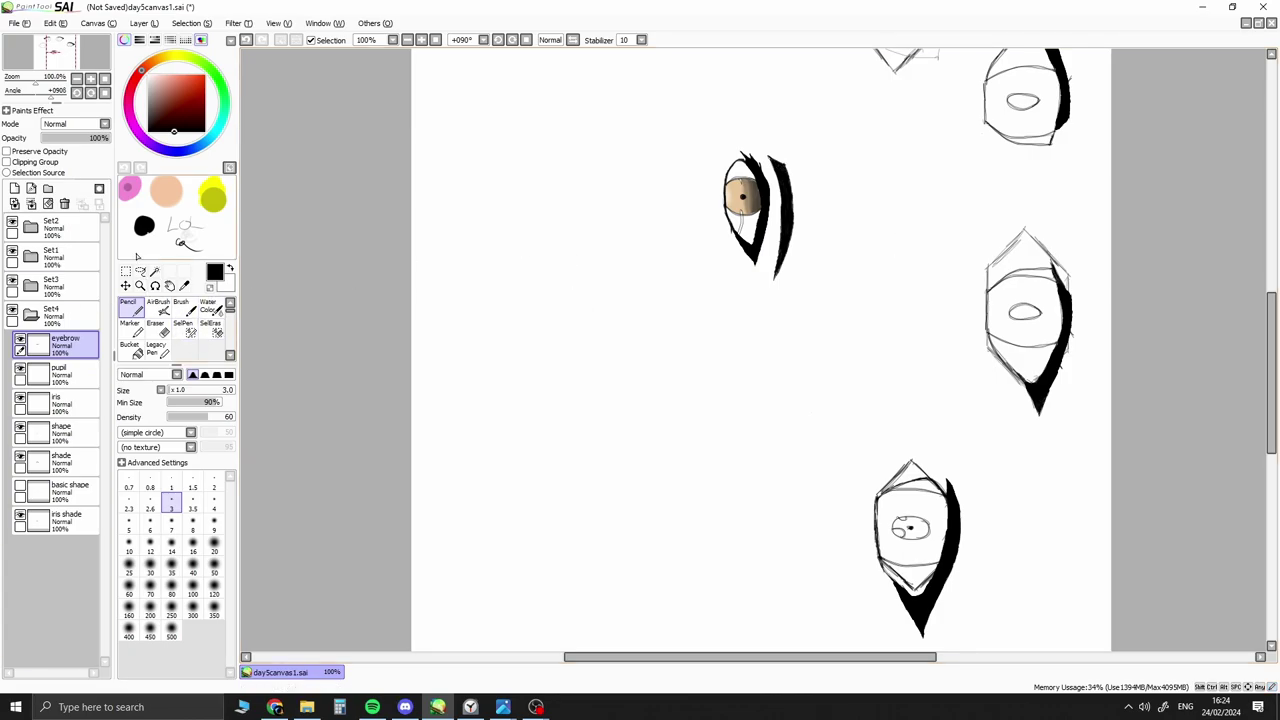
{"action": "key", "text": "Home"}
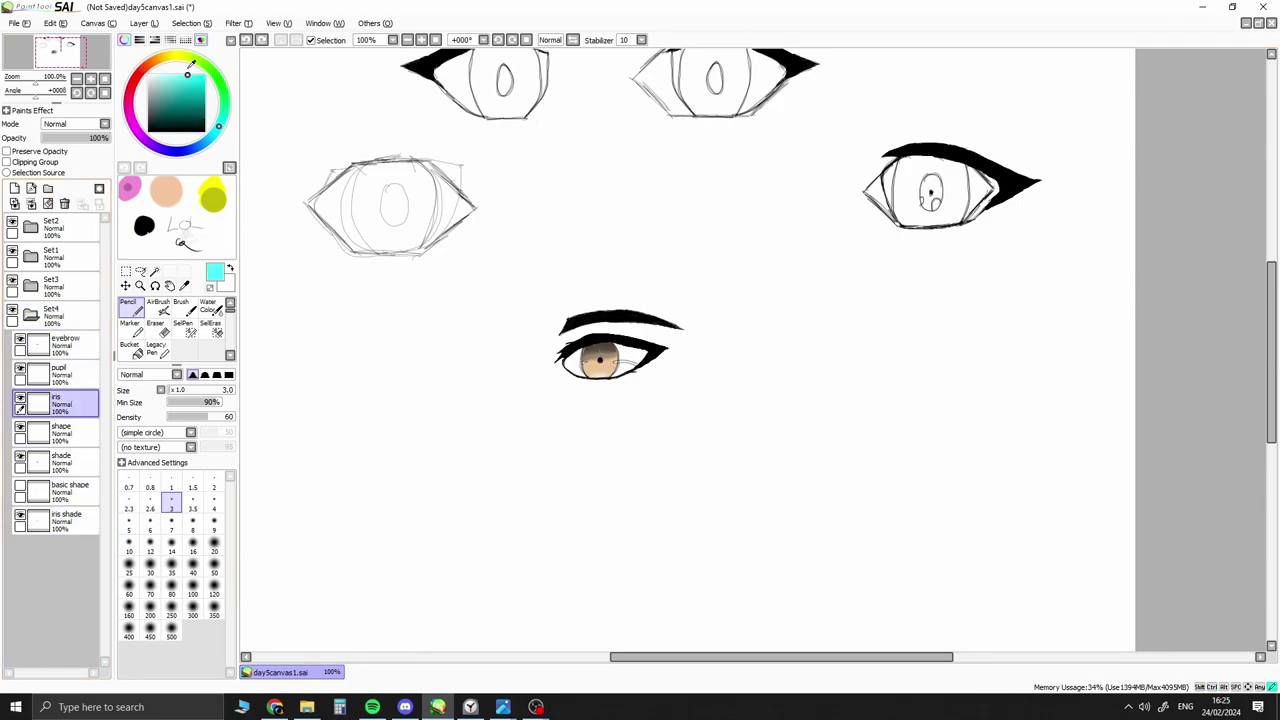
Reduce the Pencil to size 1 and check the coloured eye and eyebrow up close
{"action": "key", "text": "bracketleft"}
{"action": "key", "text": "bracketleft"}
{"action": "key", "text": "bracketleft"}
{"action": "key", "text": "bracketleft"}
{"action": "key", "text": "bracketleft"}
{"action": "scroll", "coordinate": [541, 393], "scroll_direction": "up", "scroll_amount": 3}
{"action": "scroll", "coordinate": [541, 393], "scroll_direction": "down", "scroll_amount": 3}
{"action": "scroll", "coordinate": [541, 393], "scroll_direction": "up", "scroll_amount": 2}
Merge the Set4 layers into a single layer and paste a copy of the eye and eyebrow onto a new layer
{"action": "left_click", "coordinate": [30, 314]}
{"action": "left_click", "coordinate": [125, 285]}
{"action": "key", "text": "ctrl+v"}
{"action": "scroll", "coordinate": [417, 366], "scroll_direction": "down", "scroll_amount": 2}
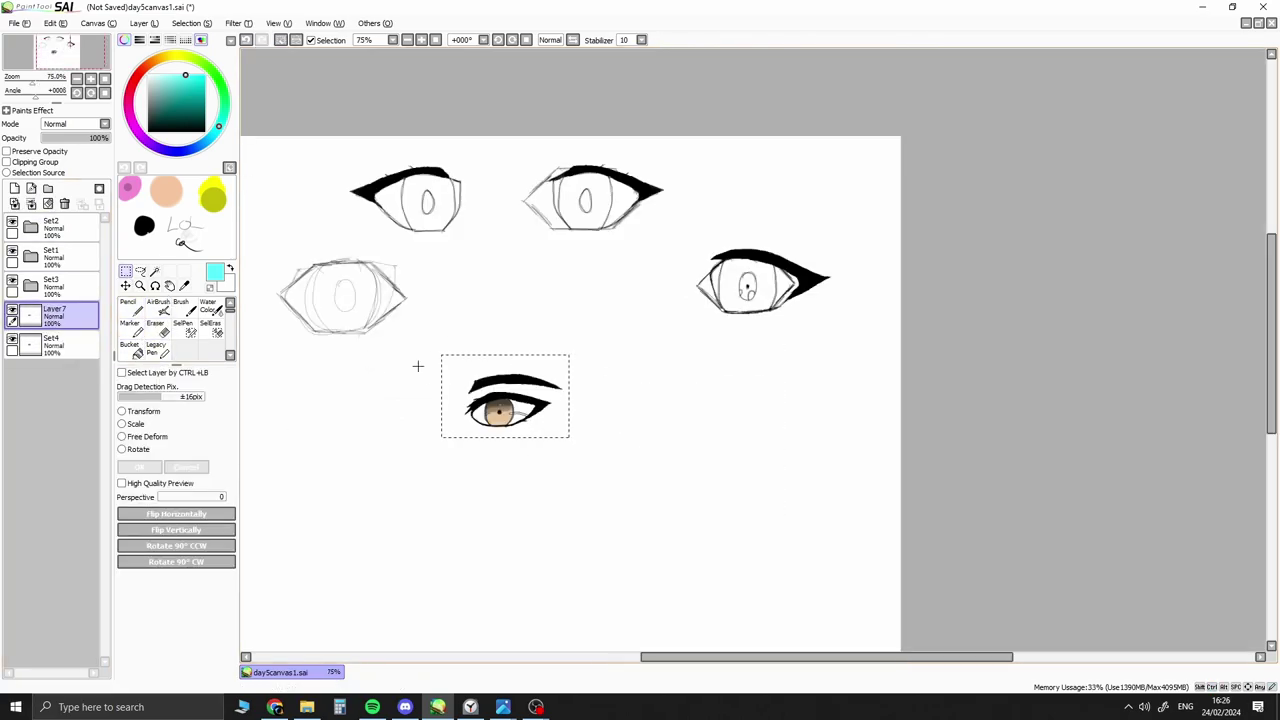
Flip the pasted eye horizontally and place it beside the original so that their inner corners meet
{"action": "key", "text": "ctrl+e"}
{"action": "key", "text": "ctrl+v"}
{"action": "mouse_move", "coordinate": [505, 405]}
{"action": "left_mouse_down"}
{"action": "mouse_move", "coordinate": [355, 405]}
{"action": "mouse_move", "coordinate": [449, 418]}
{"action": "left_mouse_up"}
{"action": "key", "text": "Return"}
Draw small spacing marks on a new layer and move the mirrored eye outward to leave a gap between the two eyes
{"action": "key", "text": "ctrl+shift+n"}
{"action": "key", "text": "n"}
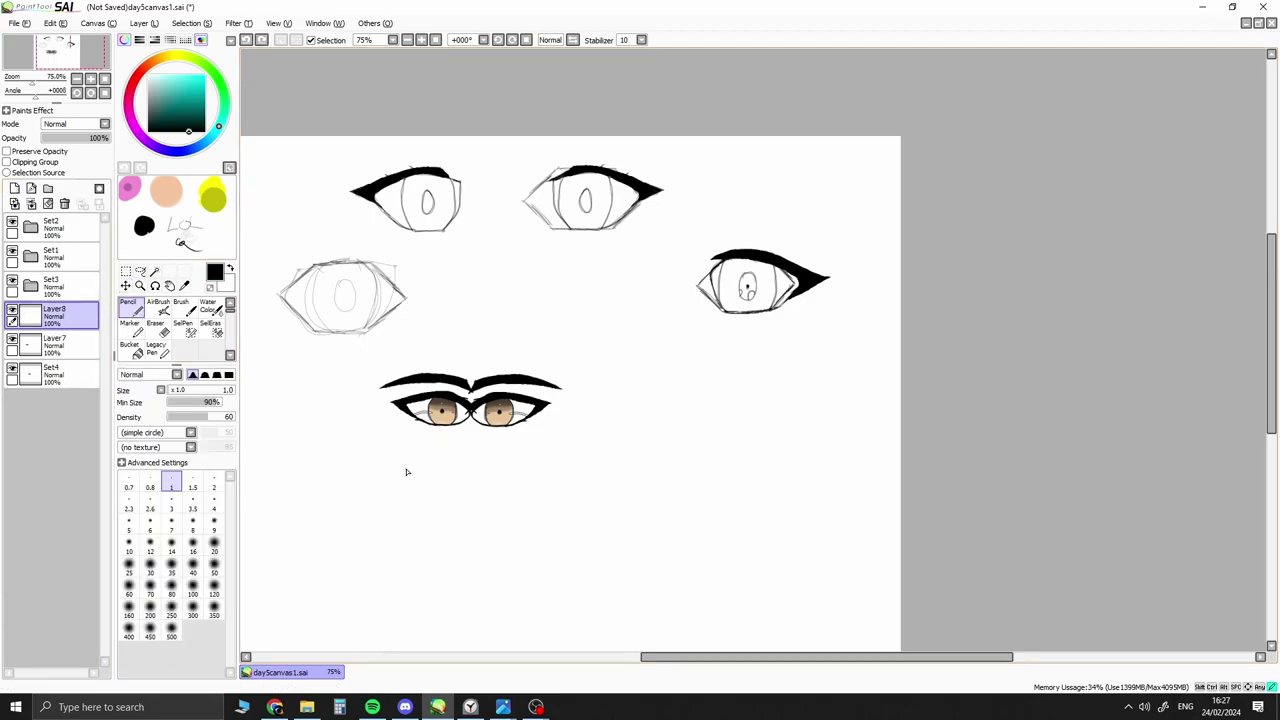
{"action": "left_click", "coordinate": [445, 418], "text": "ctrl"}
{"action": "left_click_drag", "start_coordinate": [458, 430], "coordinate": [389, 433]}
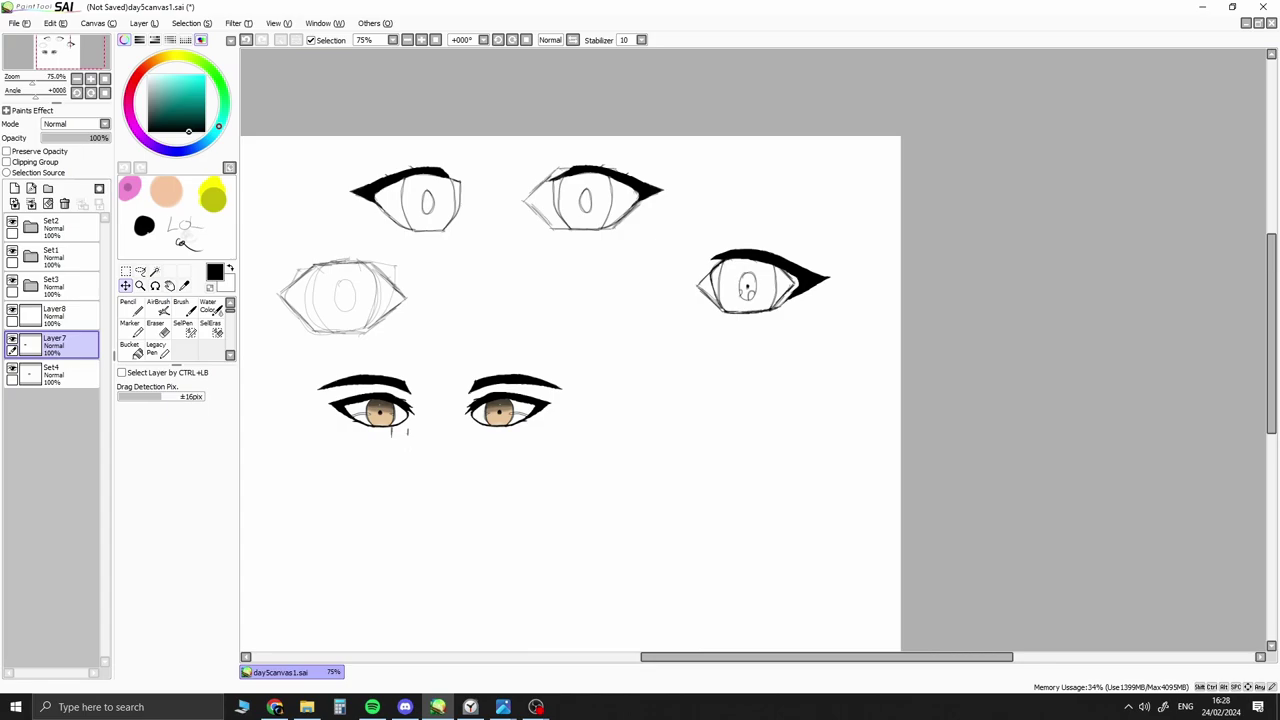
Move the eye and eyebrow of the coloured pair inward until the two eyes meet at their inner corners
{"action": "left_click_drag", "start_coordinate": [389, 433], "coordinate": [383, 428]}
{"action": "mouse_move", "coordinate": [283, 447]}
{"action": "left_mouse_down"}
{"action": "mouse_move", "coordinate": [384, 551]}
{"action": "mouse_move", "coordinate": [343, 447]}
{"action": "left_mouse_up"}
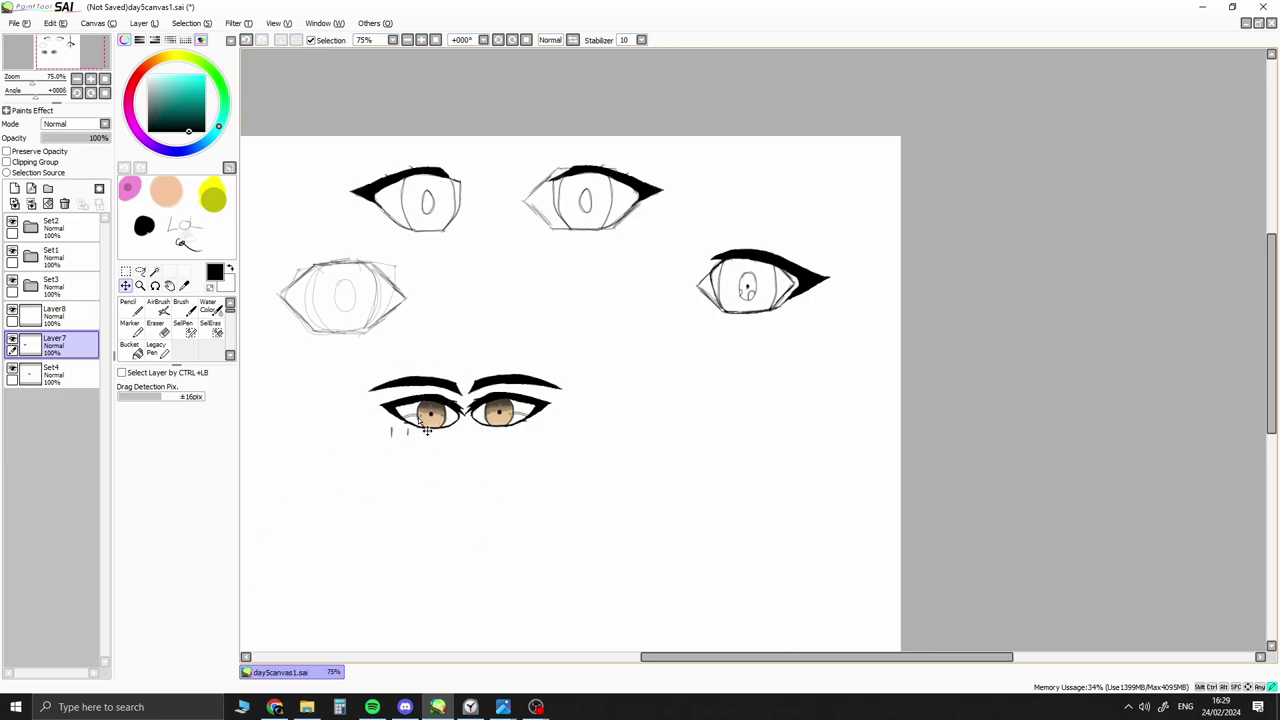
{"action": "key", "text": "n"}
{"action": "left_click_drag", "start_coordinate": [422, 478], "coordinate": [512, 465]}
{"action": "mouse_move", "coordinate": [432, 480]}
{"action": "left_mouse_down"}
{"action": "mouse_move", "coordinate": [510, 469]}
{"action": "mouse_move", "coordinate": [449, 479]}
{"action": "mouse_move", "coordinate": [469, 527]}
{"action": "left_mouse_up"}
{"action": "key", "text": "ctrl+z"}
{"action": "key", "text": "ctrl+z"}
Move the same eye and eyebrow back outward to reopen a gap between the two coloured eyes
{"action": "left_click", "coordinate": [125, 285]}
{"action": "left_click_drag", "start_coordinate": [418, 427], "coordinate": [359, 427]}
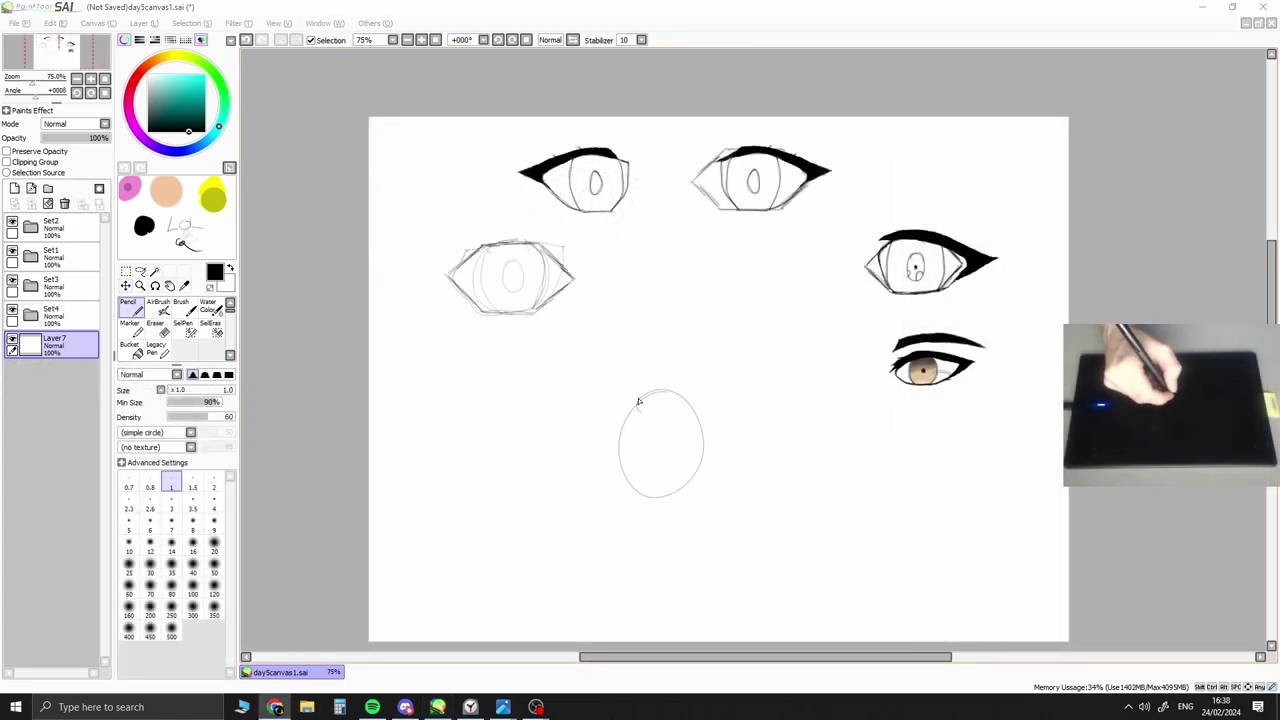
Draw a large round eye below the earlier ones with an oval pupil, a small highlight and a curved upper lid line
{"action": "left_click_drag", "start_coordinate": [660, 428], "coordinate": [671, 460]}
{"action": "left_click_drag", "start_coordinate": [606, 372], "coordinate": [717, 403]}
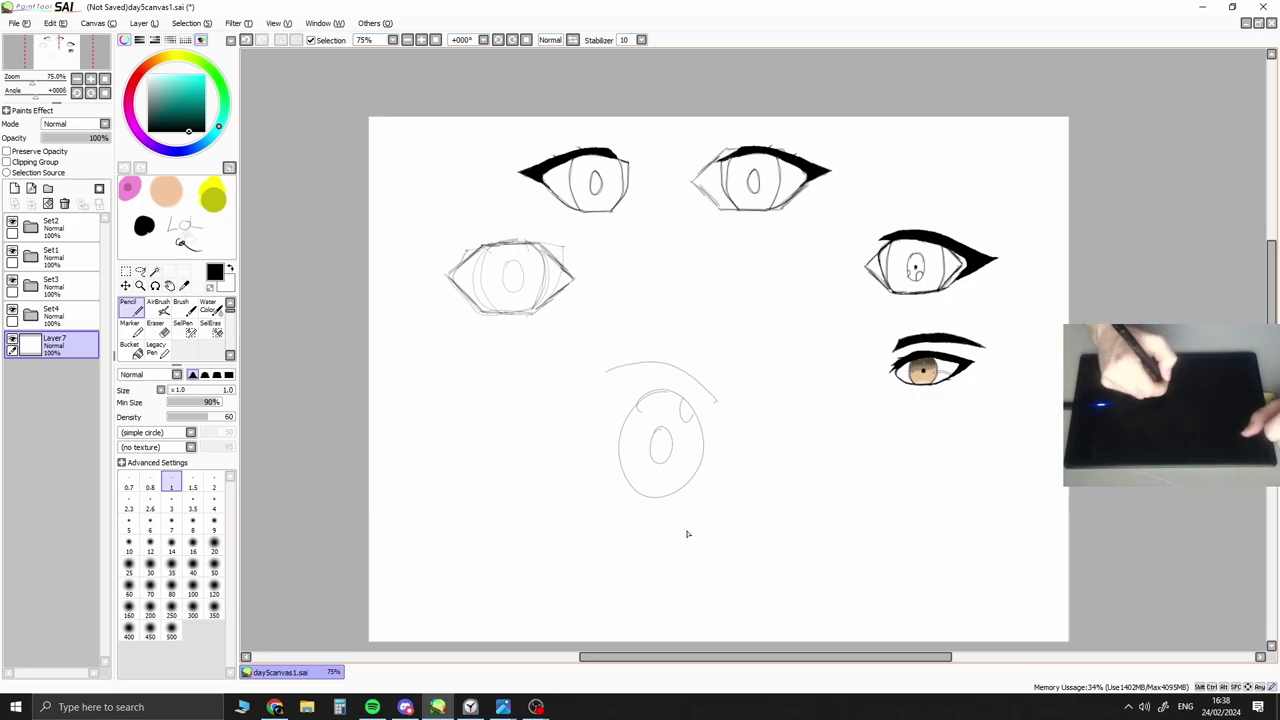
Paste a horizontally flipped copy of the round eye onto a new layer and space the two eyes apart as a pair
{"action": "key", "text": "ctrl"}
{"action": "key", "text": "ctrl+c"}
{"action": "key", "text": "ctrl+v"}
{"action": "mouse_move", "coordinate": [660, 445]}
{"action": "left_mouse_down"}
{"action": "mouse_move", "coordinate": [814, 445]}
{"action": "mouse_move", "coordinate": [500, 455]}
{"action": "left_mouse_up"}
{"action": "left_click_drag", "start_coordinate": [814, 445], "coordinate": [715, 445]}
Erase the flipped eye's highlight and redraw it on Layer7 at the upper right of the iris, matching the first eye
{"action": "key", "text": "e"}
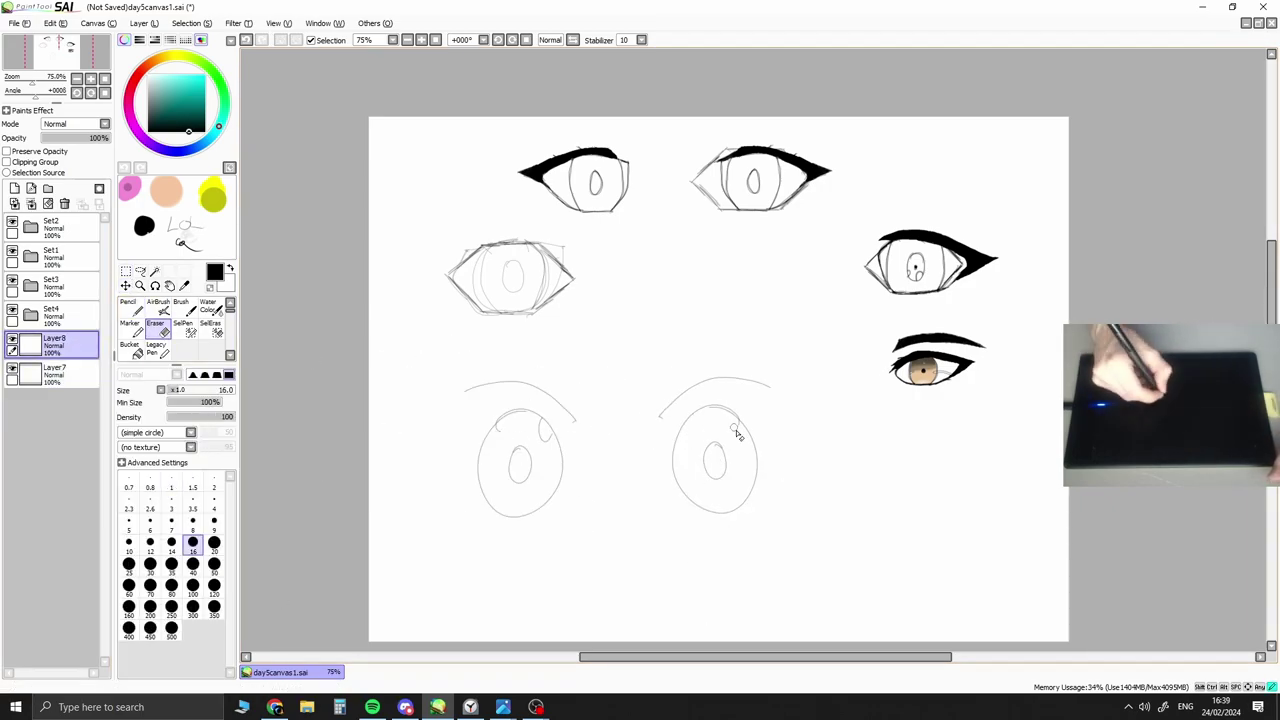
{"action": "left_click", "coordinate": [55, 374]}
{"action": "key", "text": "n"}
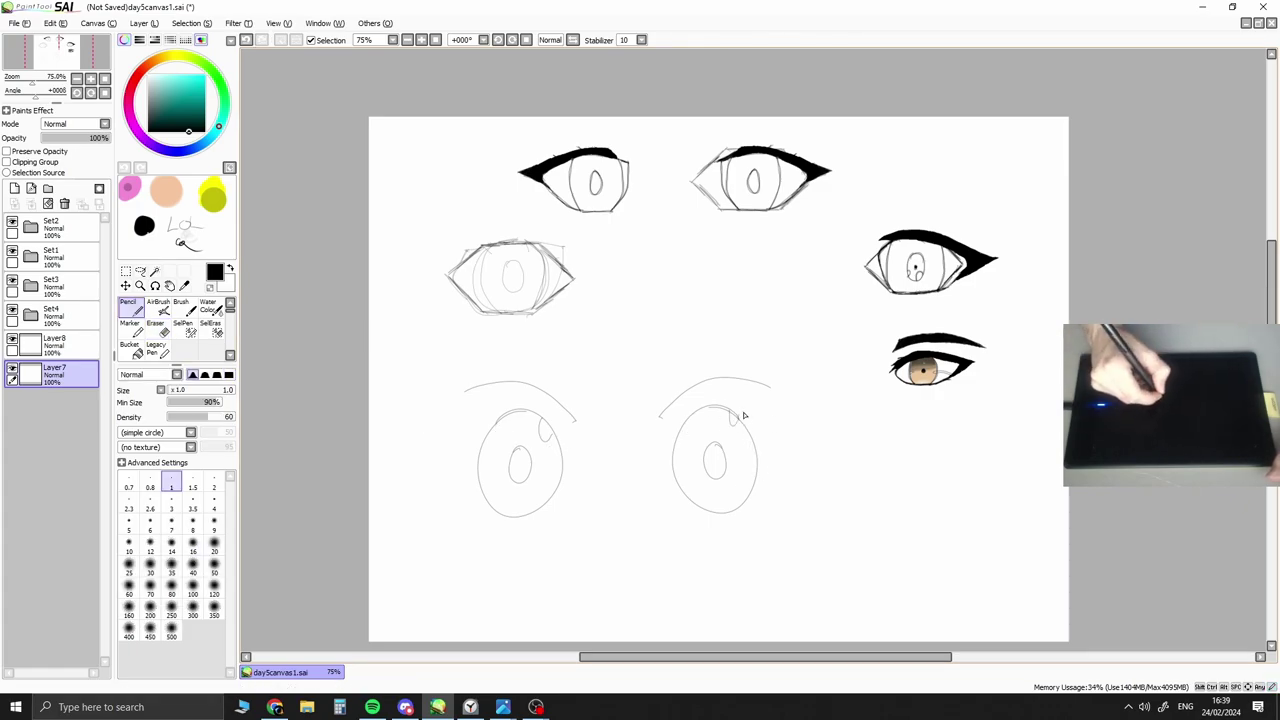
{"action": "key", "text": "ctrl+z"}
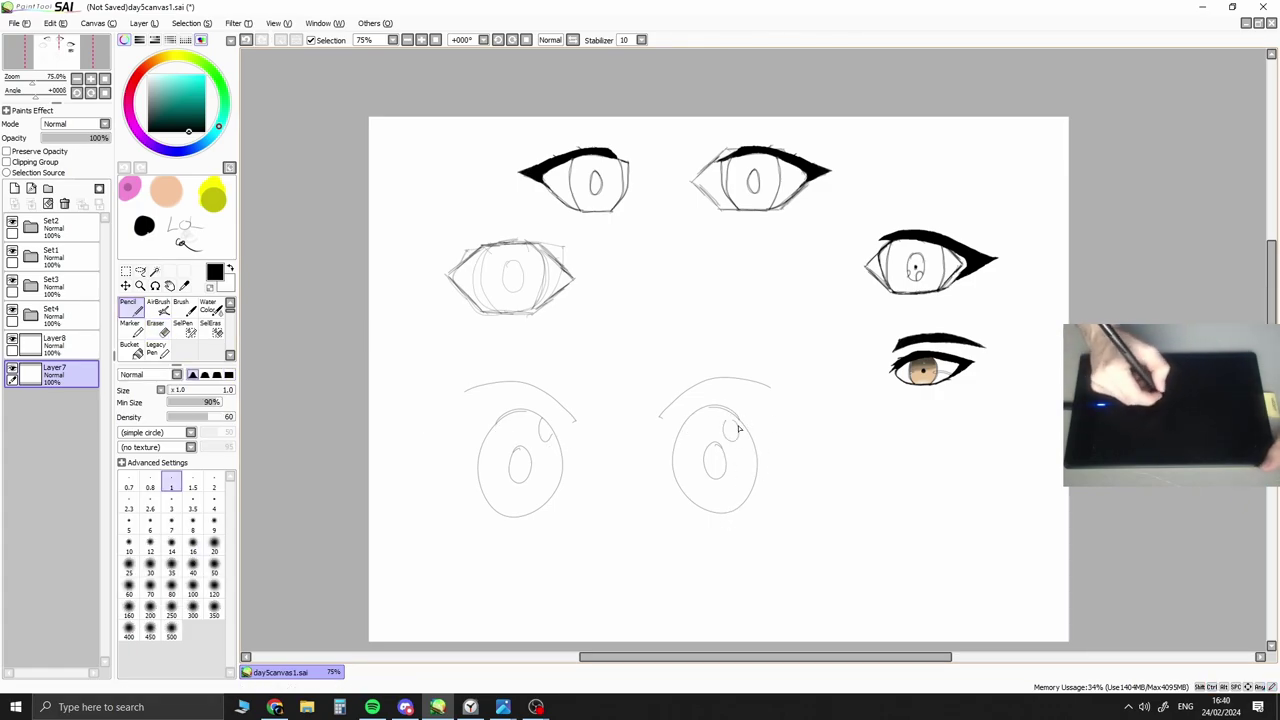
{"action": "left_click_drag", "start_coordinate": [738, 420], "coordinate": [736, 421]}
Draw a W-shaped cat mouth of two joined curves centred below the round eyes
{"action": "left_click_drag", "start_coordinate": [575, 520], "coordinate": [688, 548]}
{"action": "key", "text": "ctrl+z"}
{"action": "key", "text": "ctrl+y"}
Sketch a slanted parallelogram below the coloured eye and a hexagon beneath it, redrawing the hexagon's closing edges
{"action": "left_click_drag", "start_coordinate": [843, 477], "coordinate": [951, 449]}
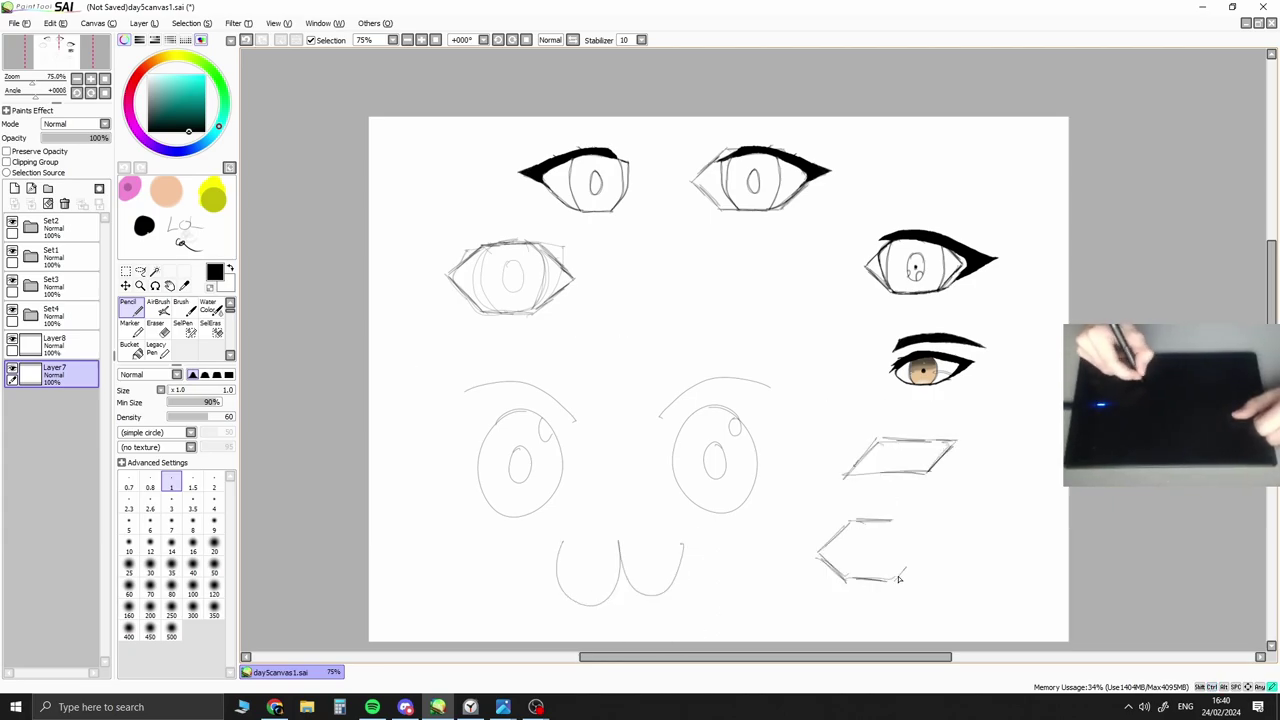
{"action": "left_click_drag", "start_coordinate": [893, 520], "coordinate": [928, 580]}
{"action": "key", "text": "ctrl+z"}
{"action": "key", "text": "ctrl+z"}
{"action": "key", "text": "ctrl+z"}
{"action": "mouse_move", "coordinate": [928, 552]}
{"action": "left_mouse_down"}
{"action": "mouse_move", "coordinate": [899, 582]}
{"action": "mouse_move", "coordinate": [901, 521]}
{"action": "left_mouse_up"}
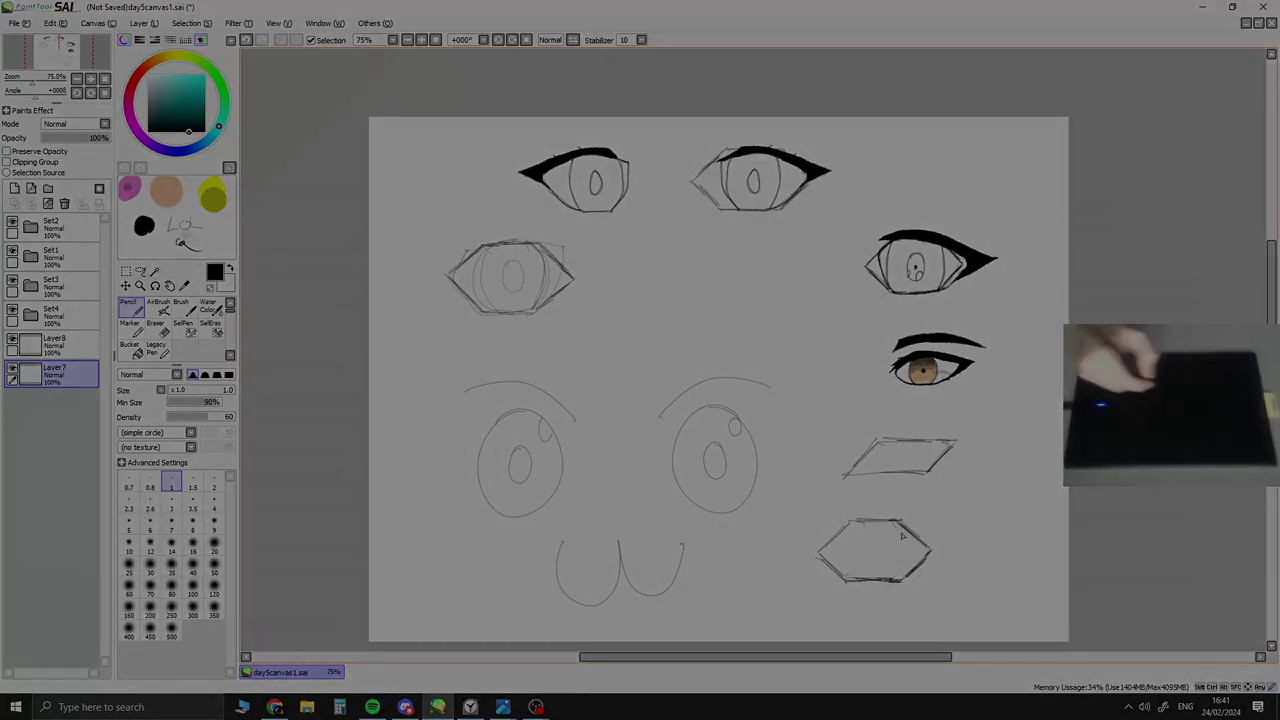